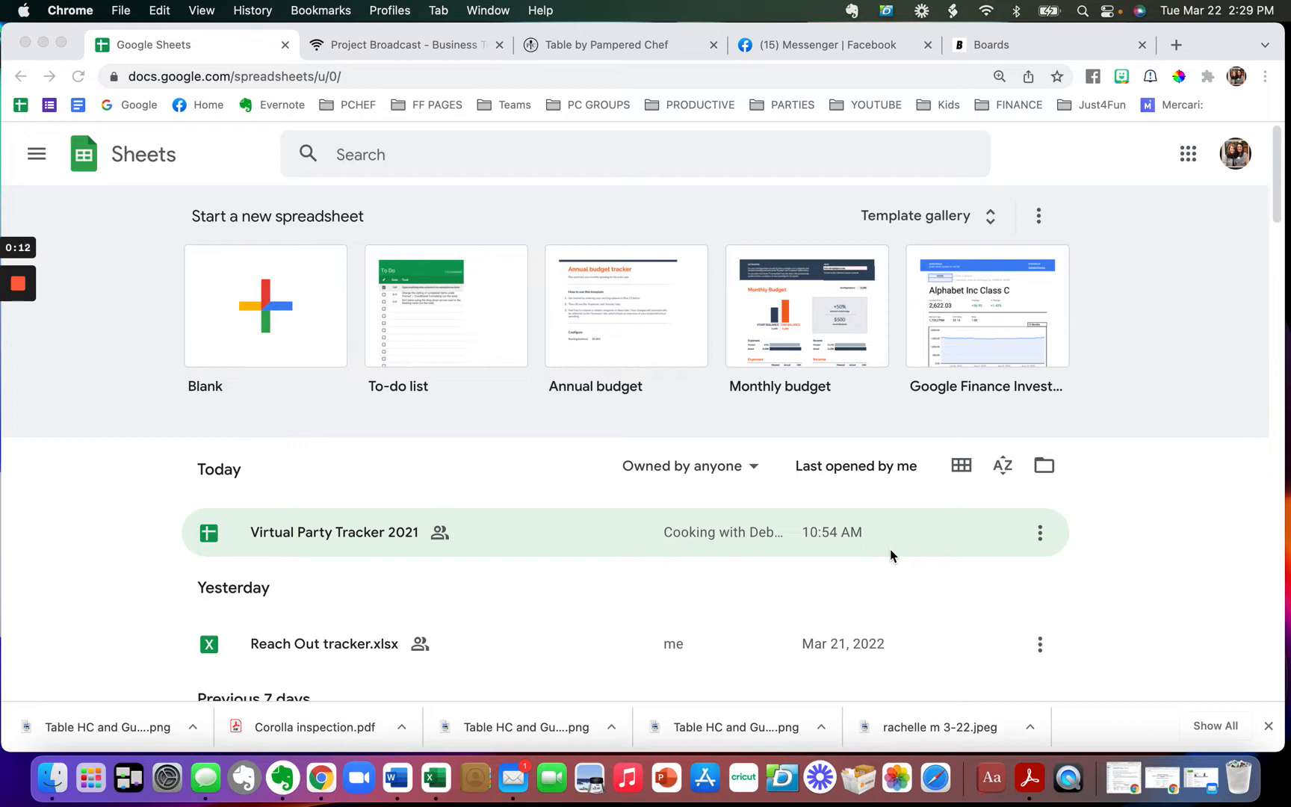
# - Create an Untitled spreadsheet from the Blank template on the Sheets home page
pyautogui.click(271, 302)
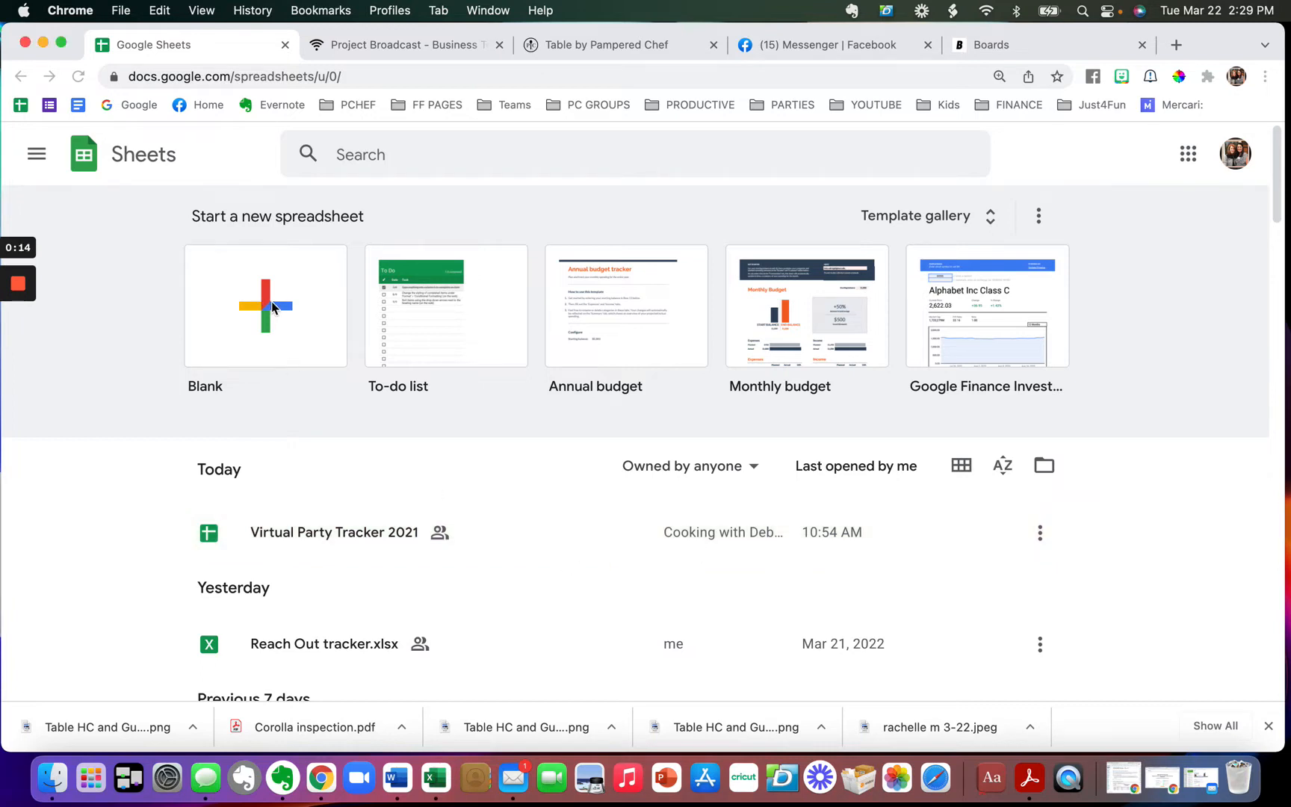
pyautogui.click(272, 302)
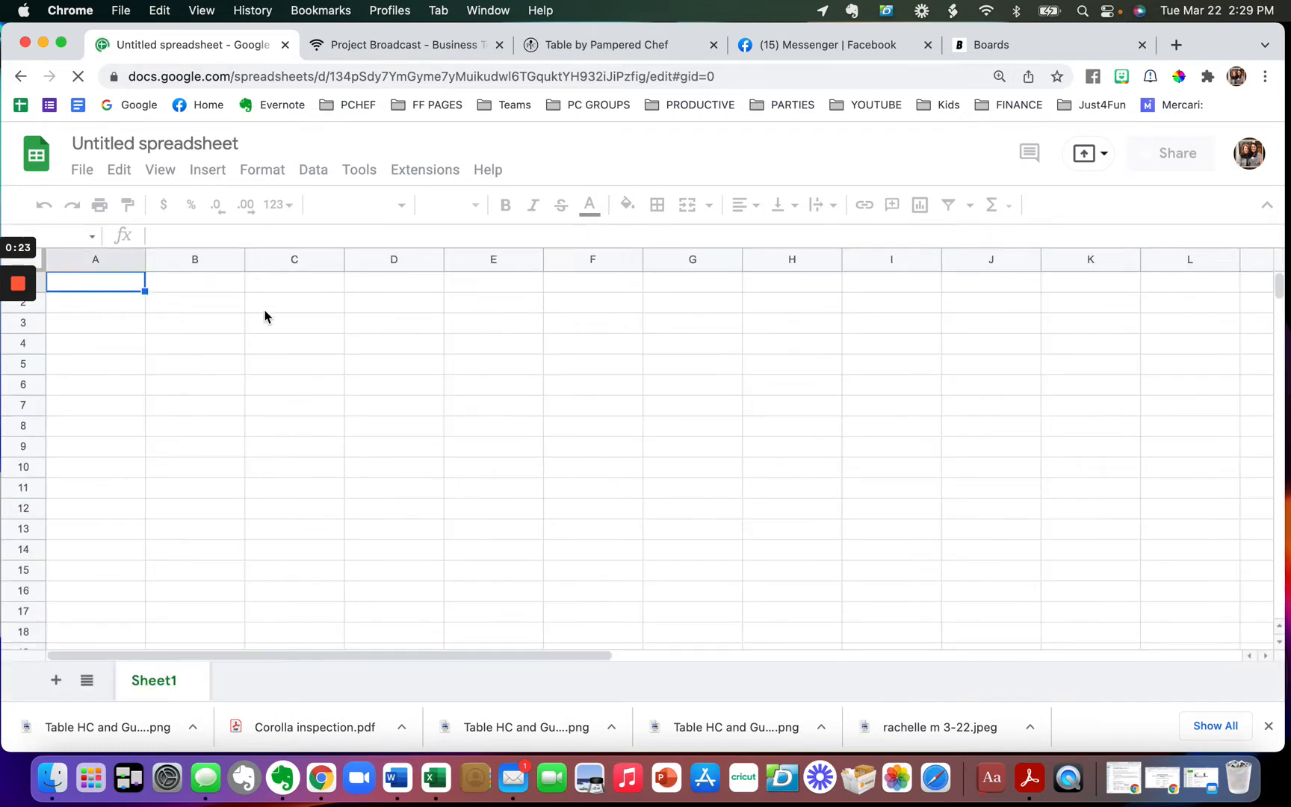
# - Enter the headers First Name, Last Name, Phone Number and Tags in cells A1 to D1
pyautogui.keyDown('shift'); pyautogui.click(308, 288); pyautogui.keyUp('shift')
pyautogui.click(90, 282)
pyautogui.write('Fir')
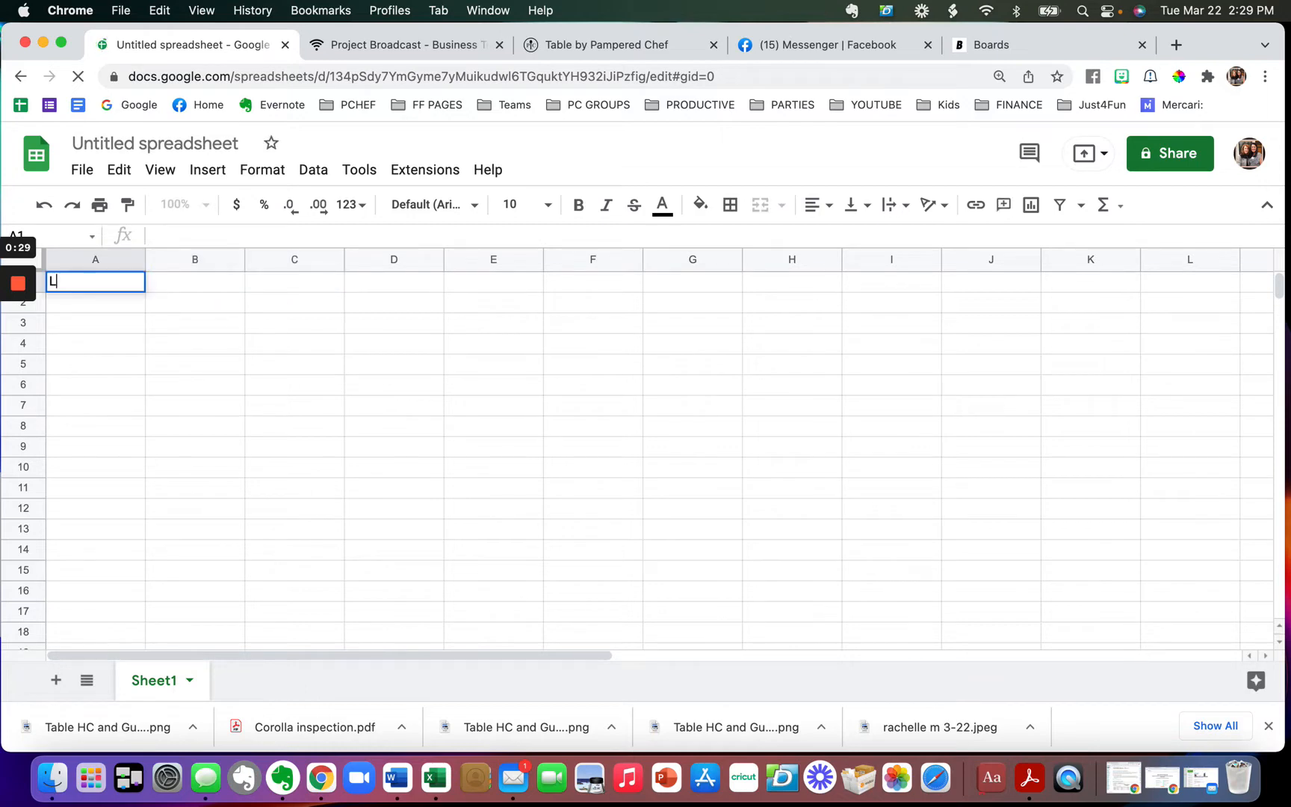
pyautogui.write('st')
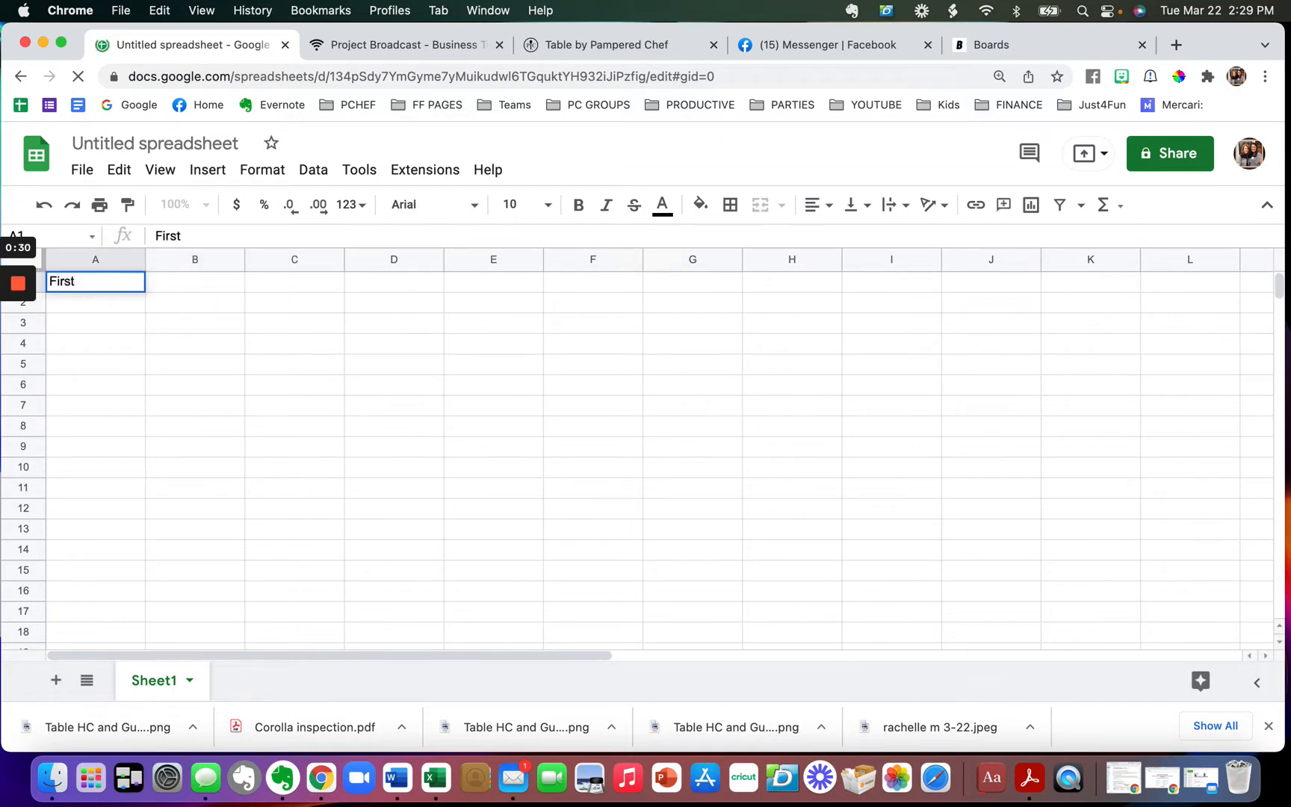
pyautogui.write(' Name')
pyautogui.press('Tab')
pyautogui.write('Last ')
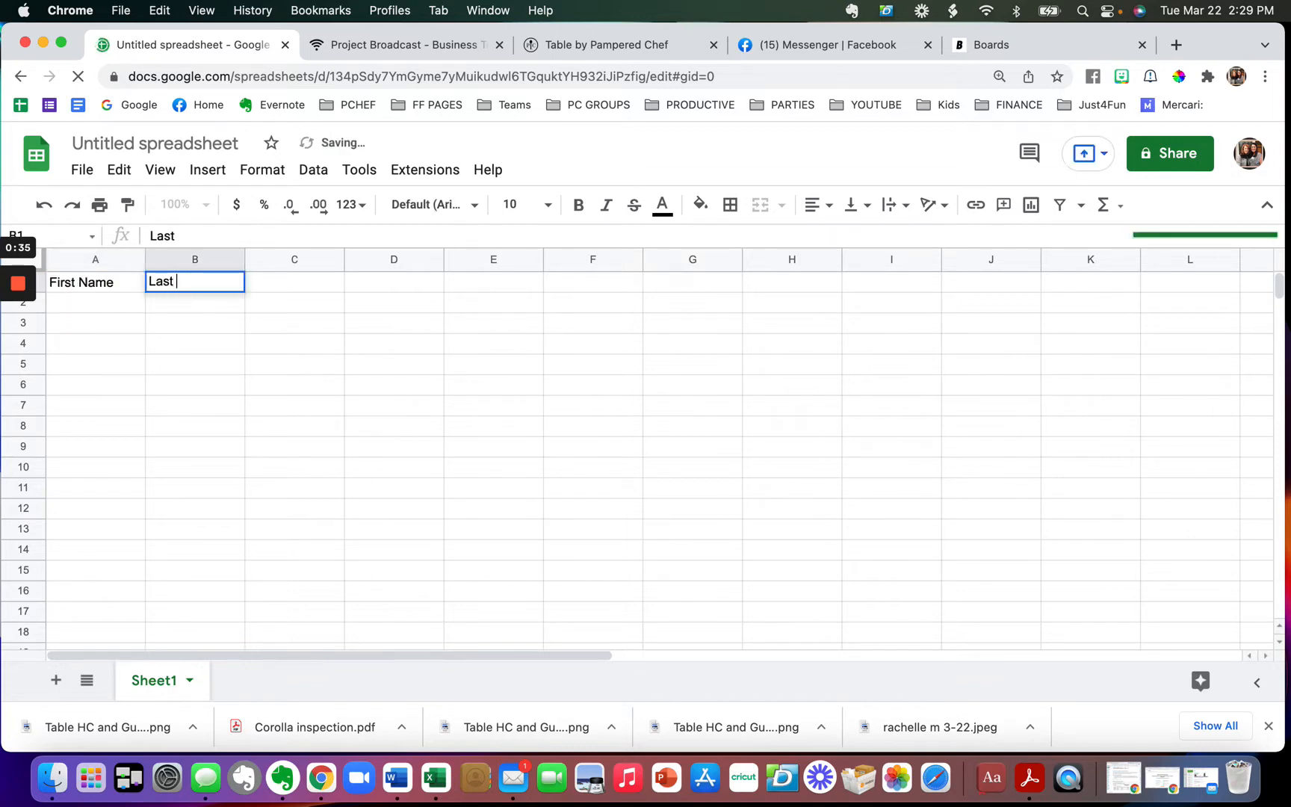
pyautogui.write('Name')
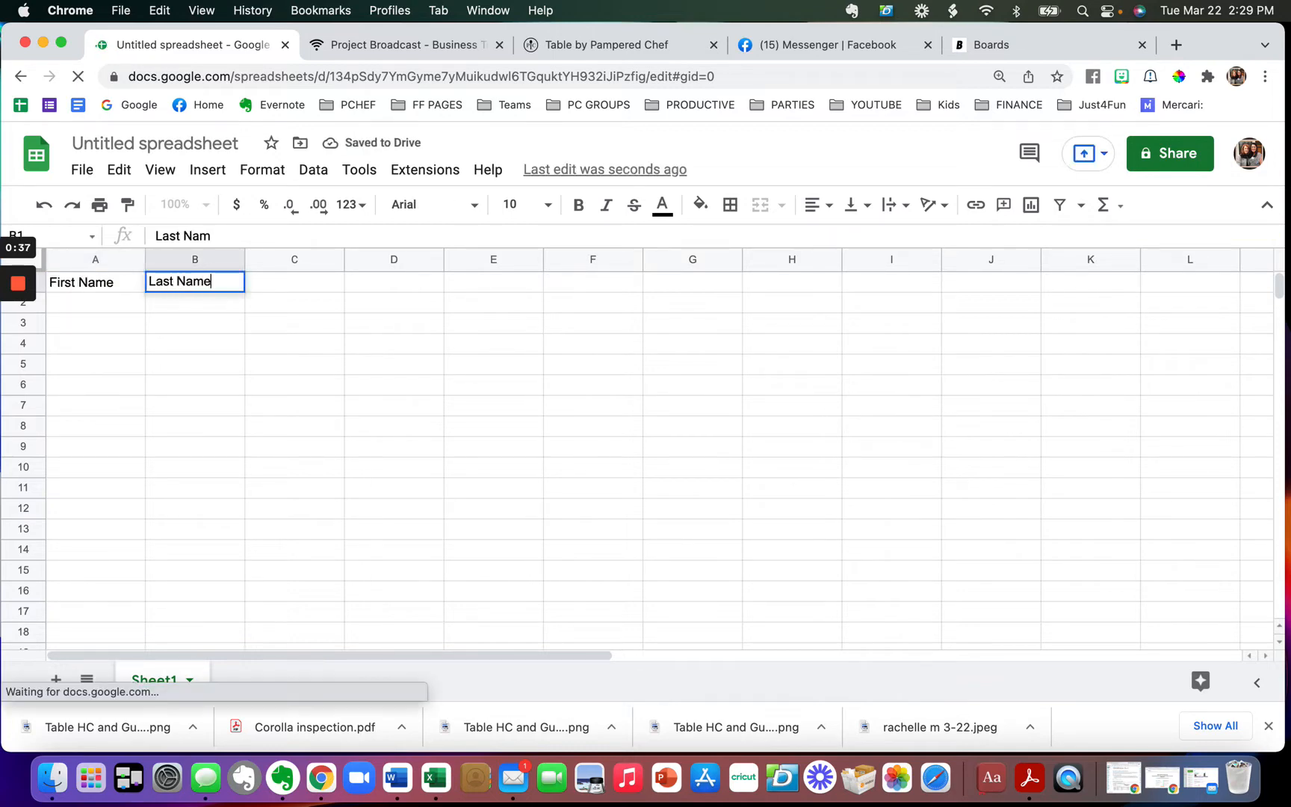
pyautogui.press('Tab')
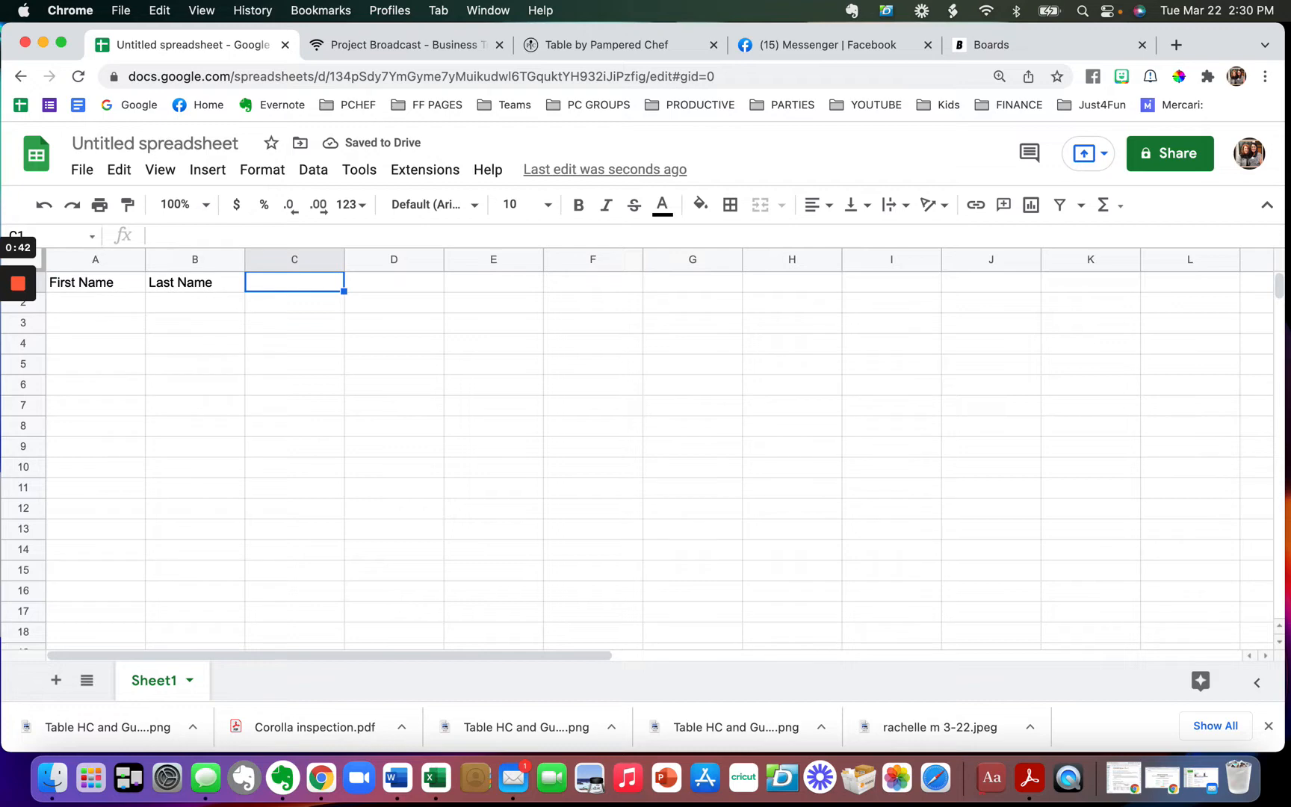
pyautogui.write('Phone Number')
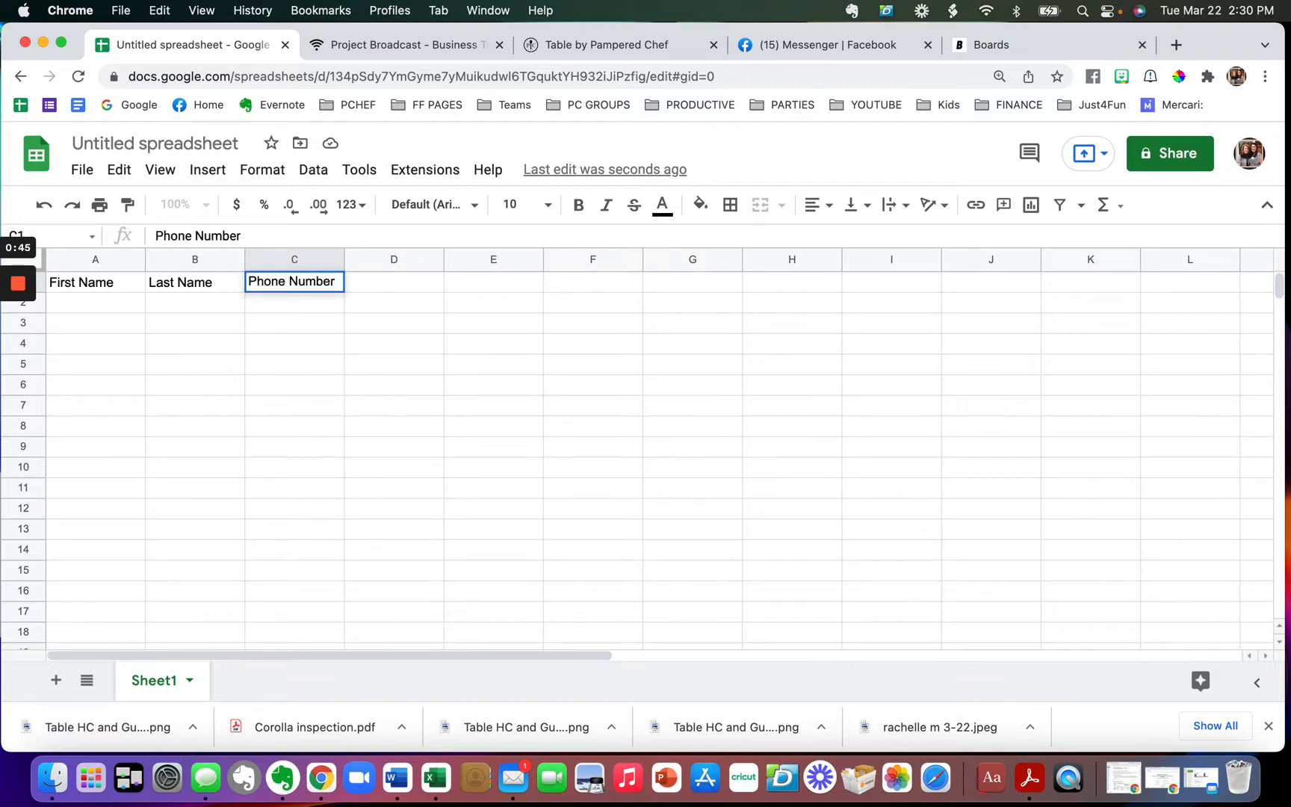
pyautogui.press('Tab')
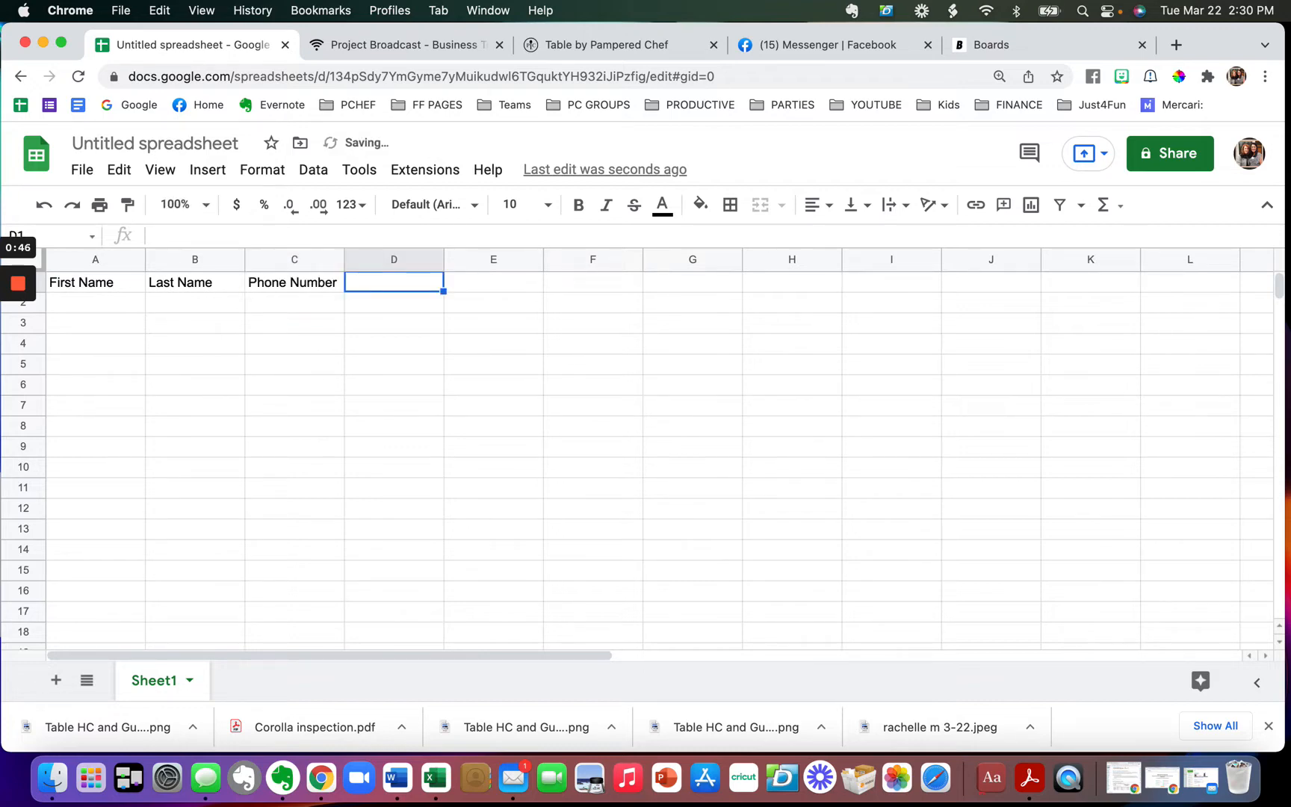
pyautogui.write('Tags')
pyautogui.press('Tab')
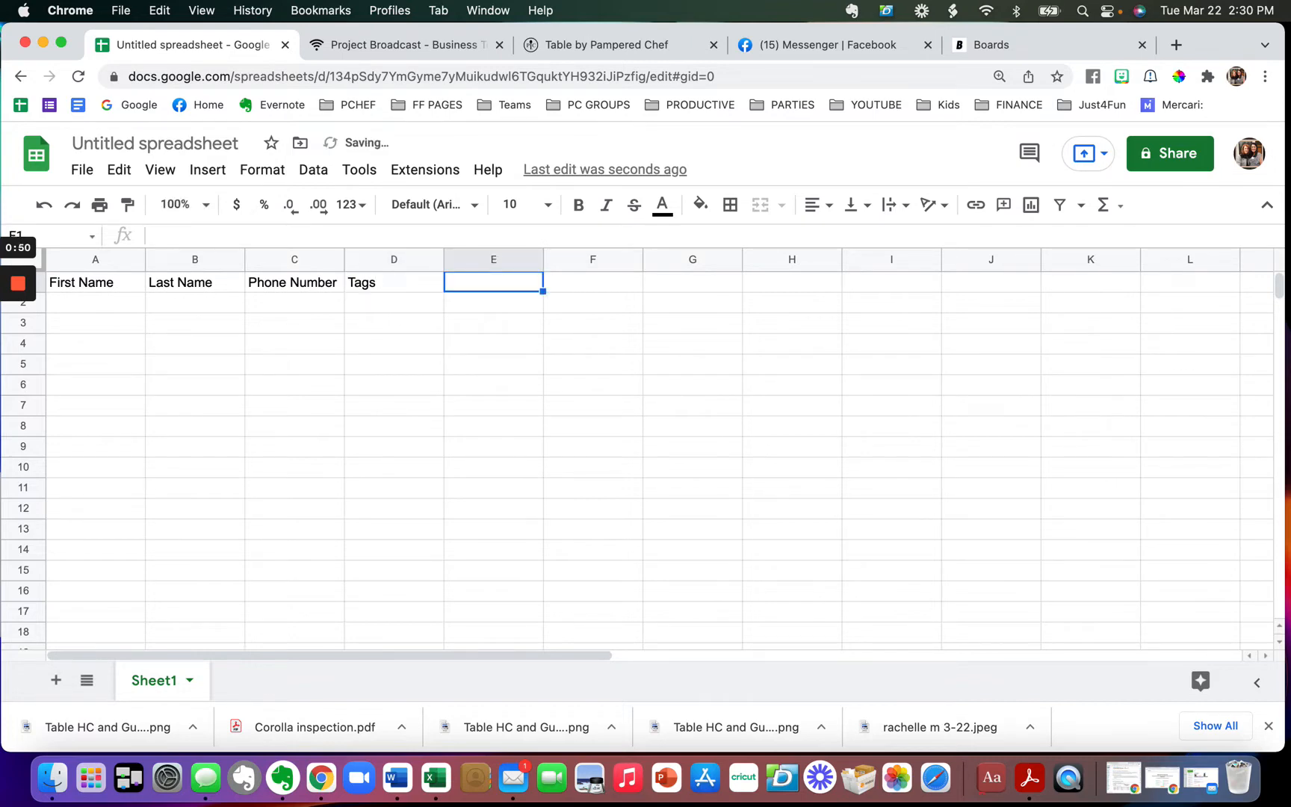
# - Open Project Broadcast's Custom Field Names page and copy the Party Host First Name field
pyautogui.click(381, 48)
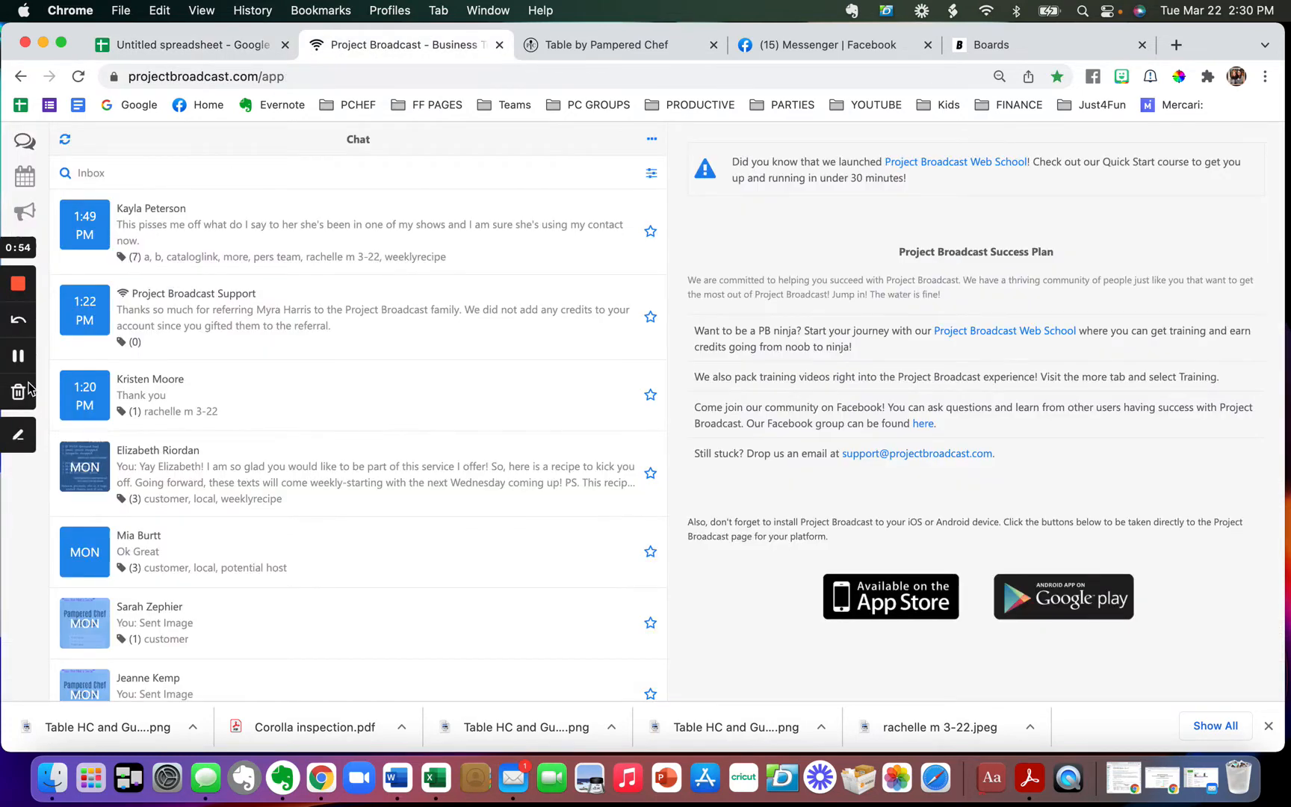
pyautogui.click(23, 398)
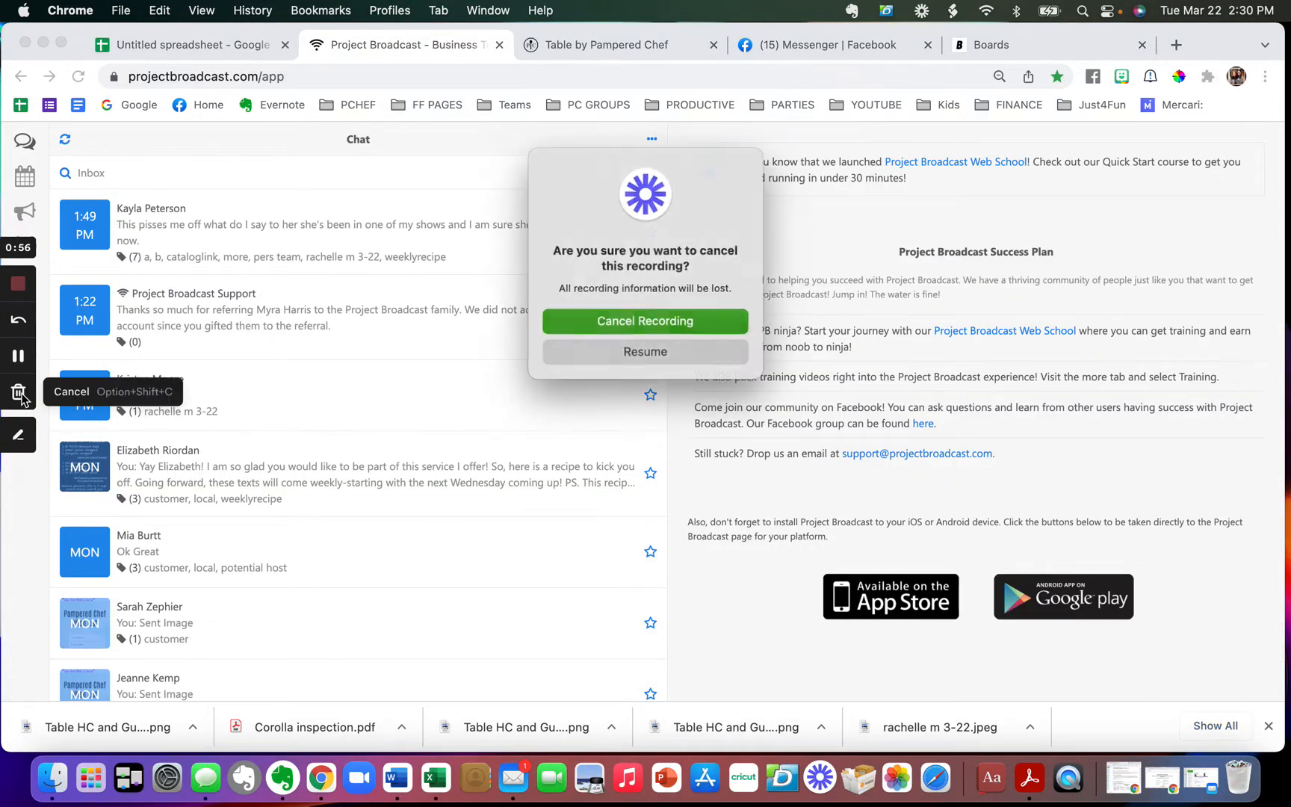
pyautogui.click(642, 351)
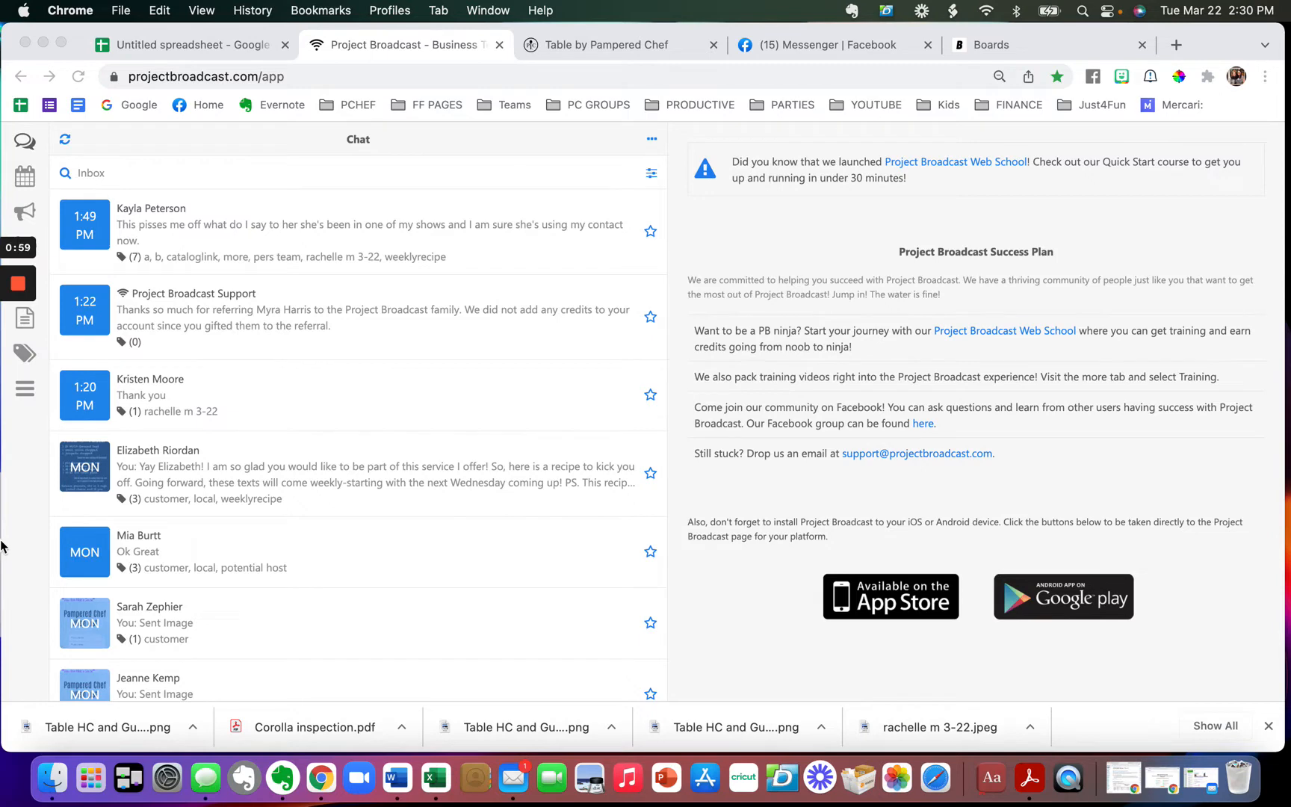
pyautogui.moveTo(3, 541); pyautogui.dragTo(44, 538)
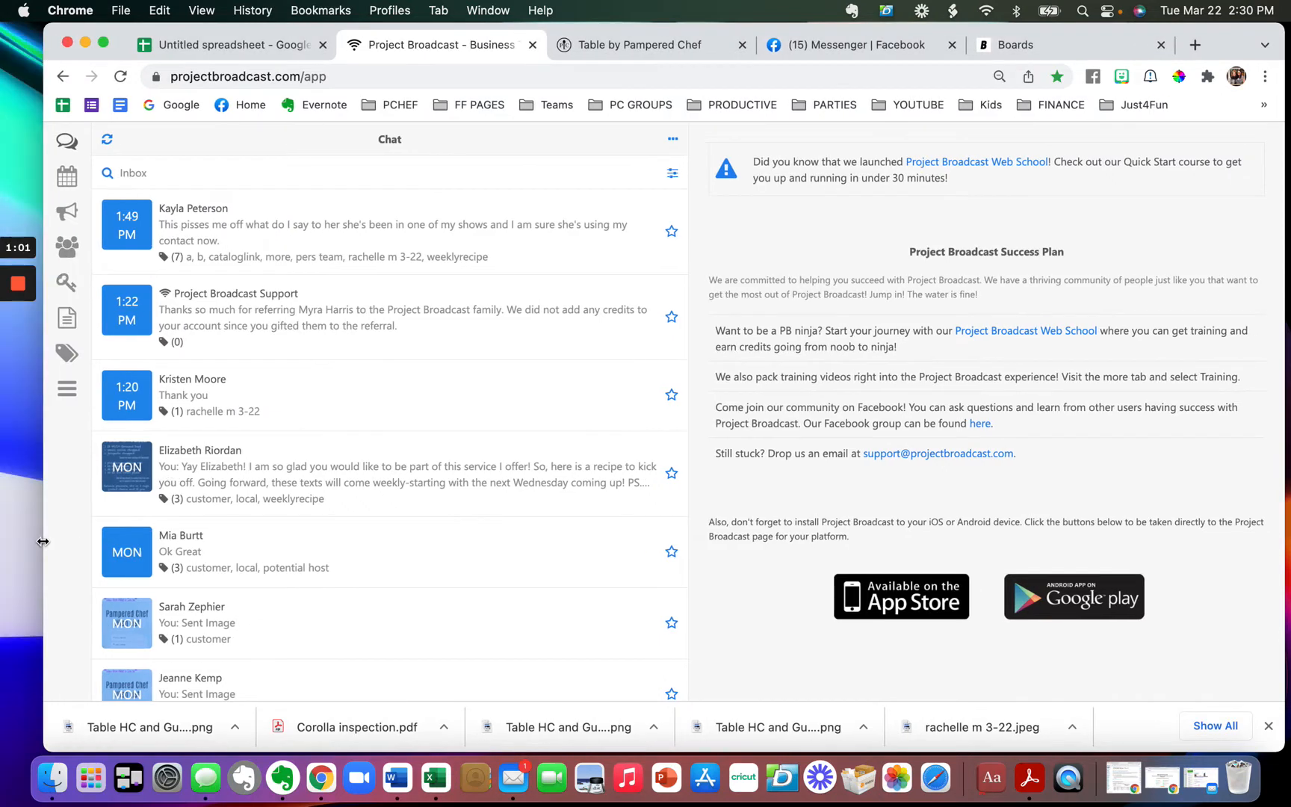
pyautogui.click(65, 396)
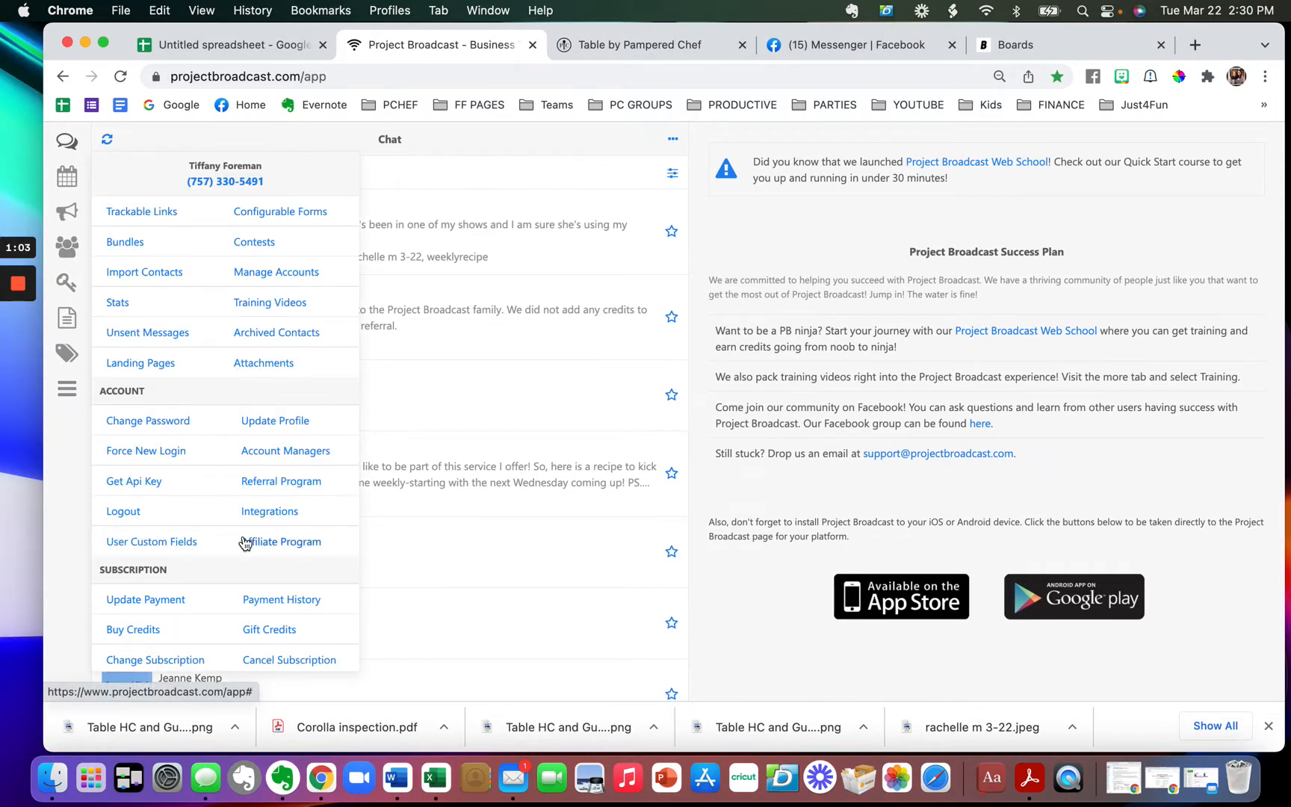
pyautogui.scroll(-6, 245, 539)
pyautogui.scroll(-2, 245, 541)
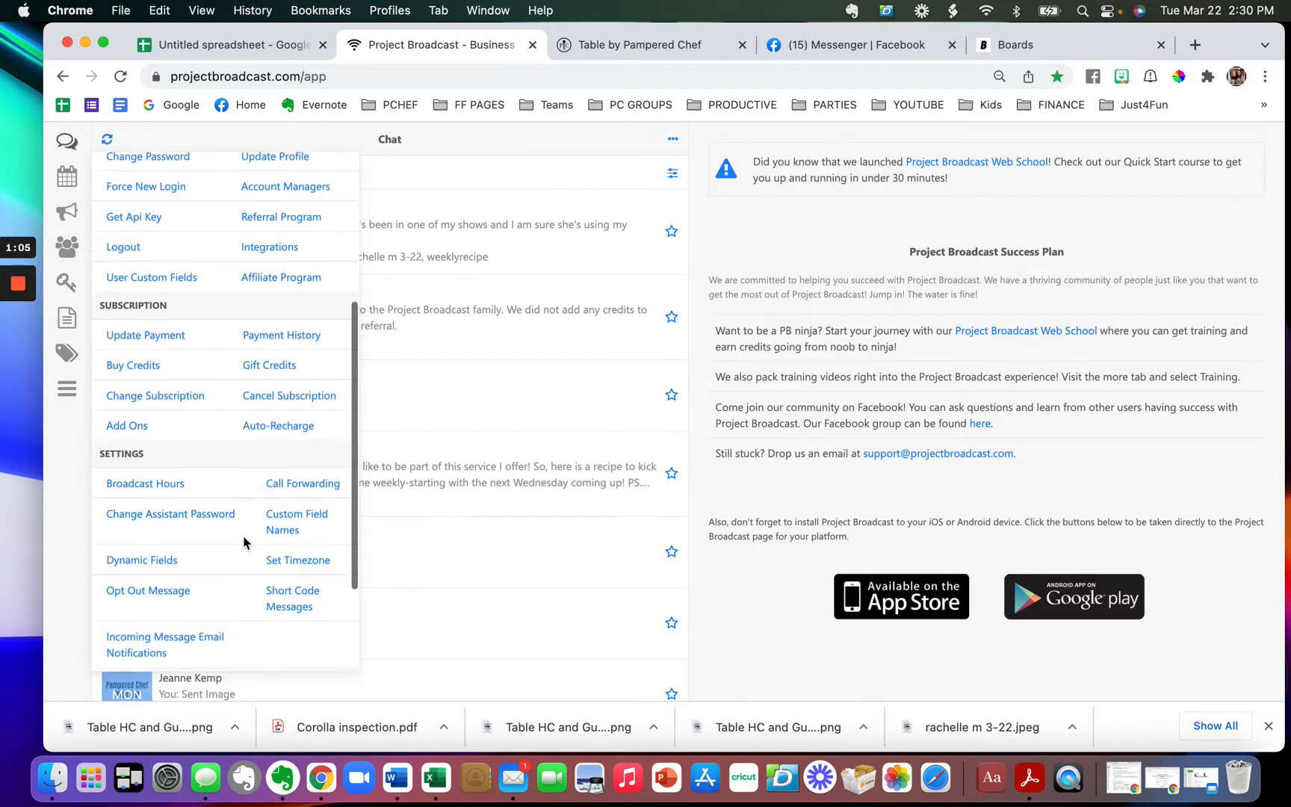
pyautogui.click(273, 509)
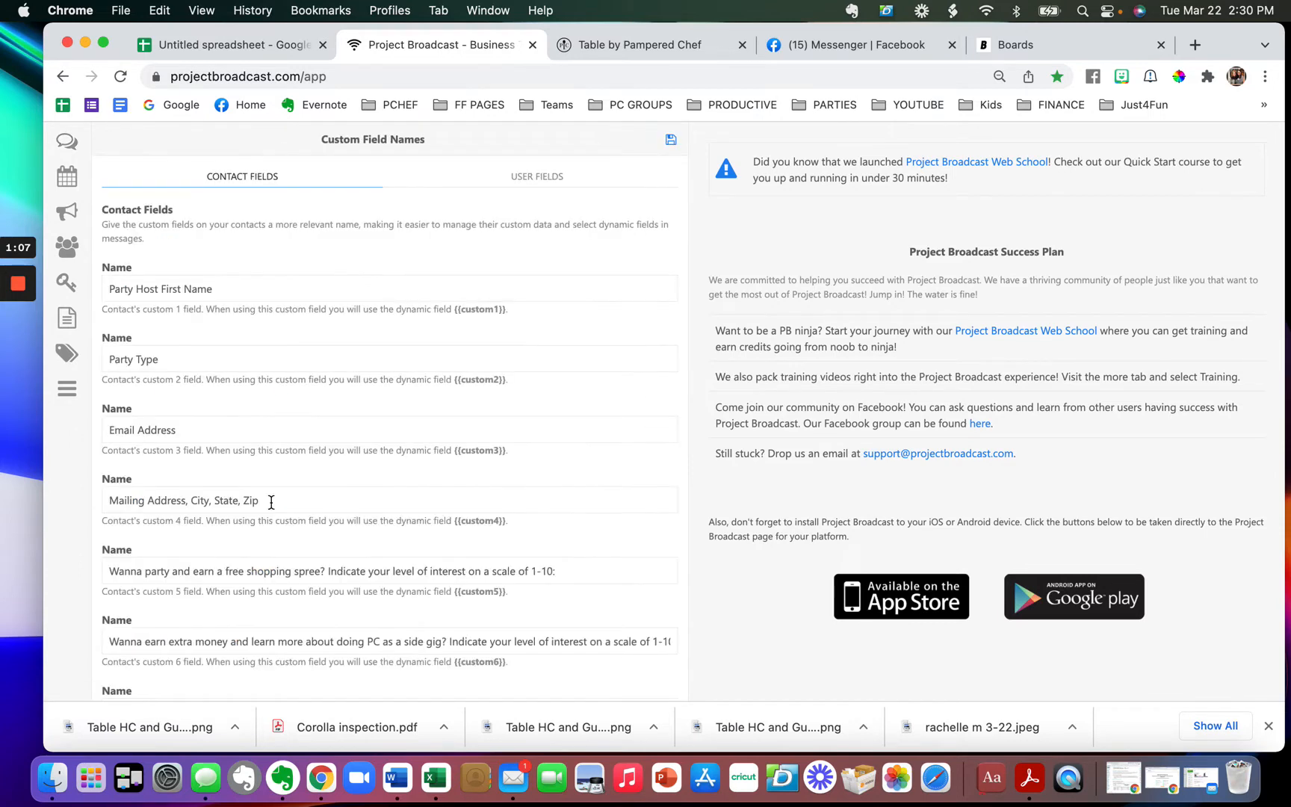
pyautogui.moveTo(247, 288); pyautogui.dragTo(103, 290)
pyautogui.press('super+c')
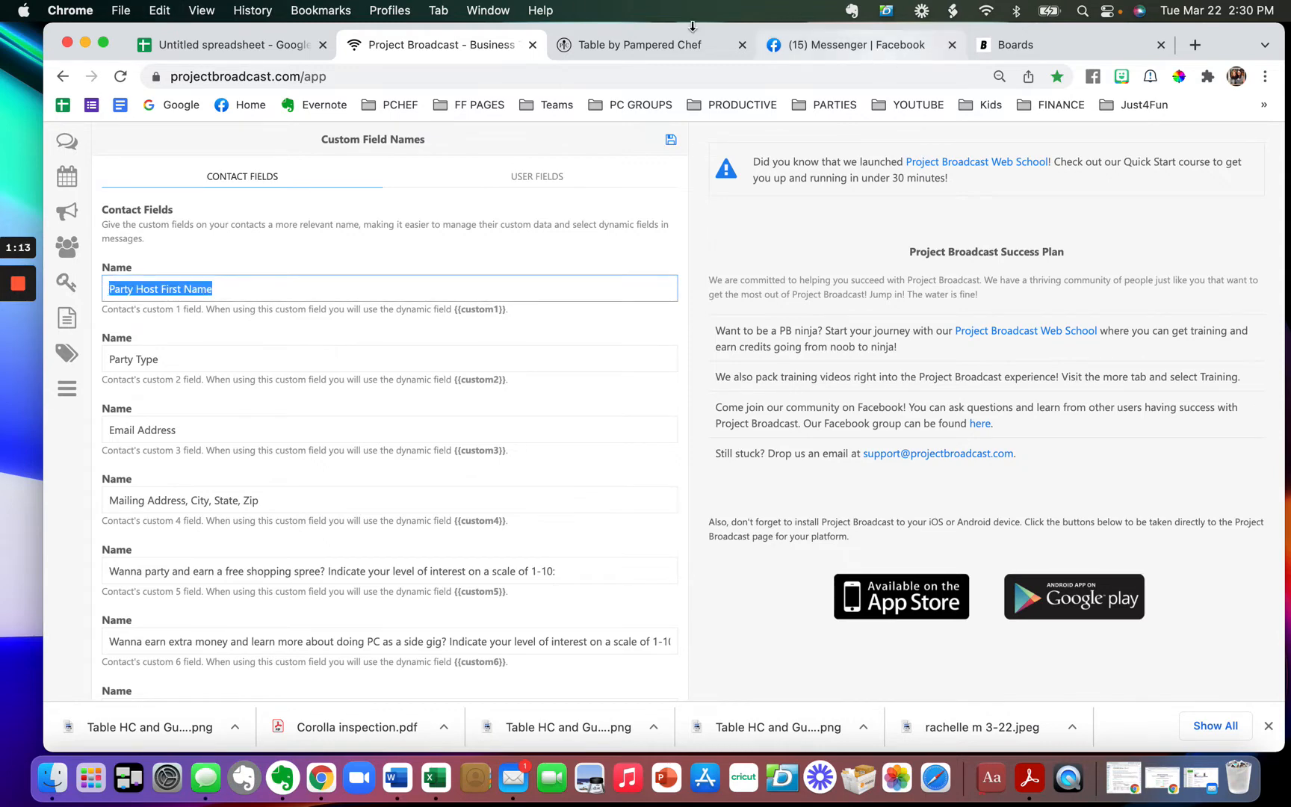
pyautogui.click(195, 47)
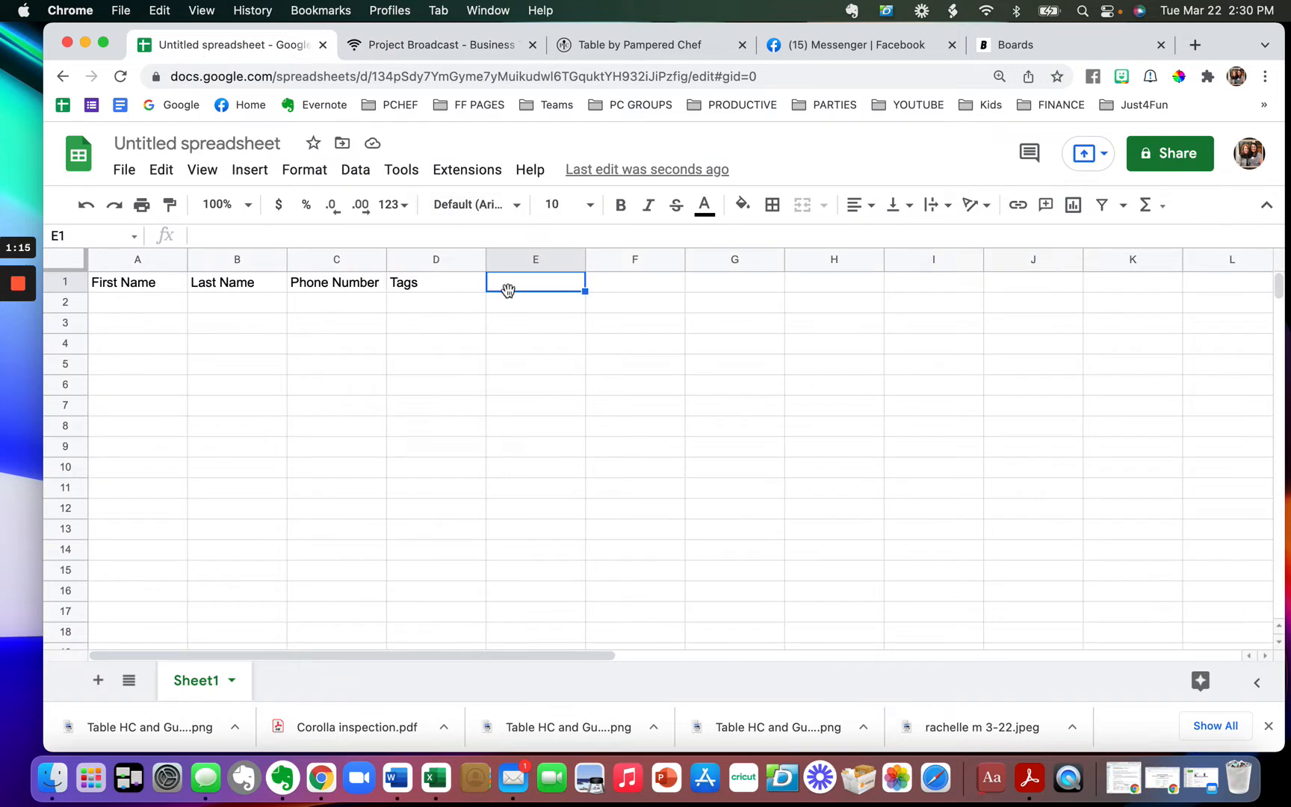
# - Paste Party Host First Name into E1 and copy Party Type into F1
pyautogui.press('super+v')
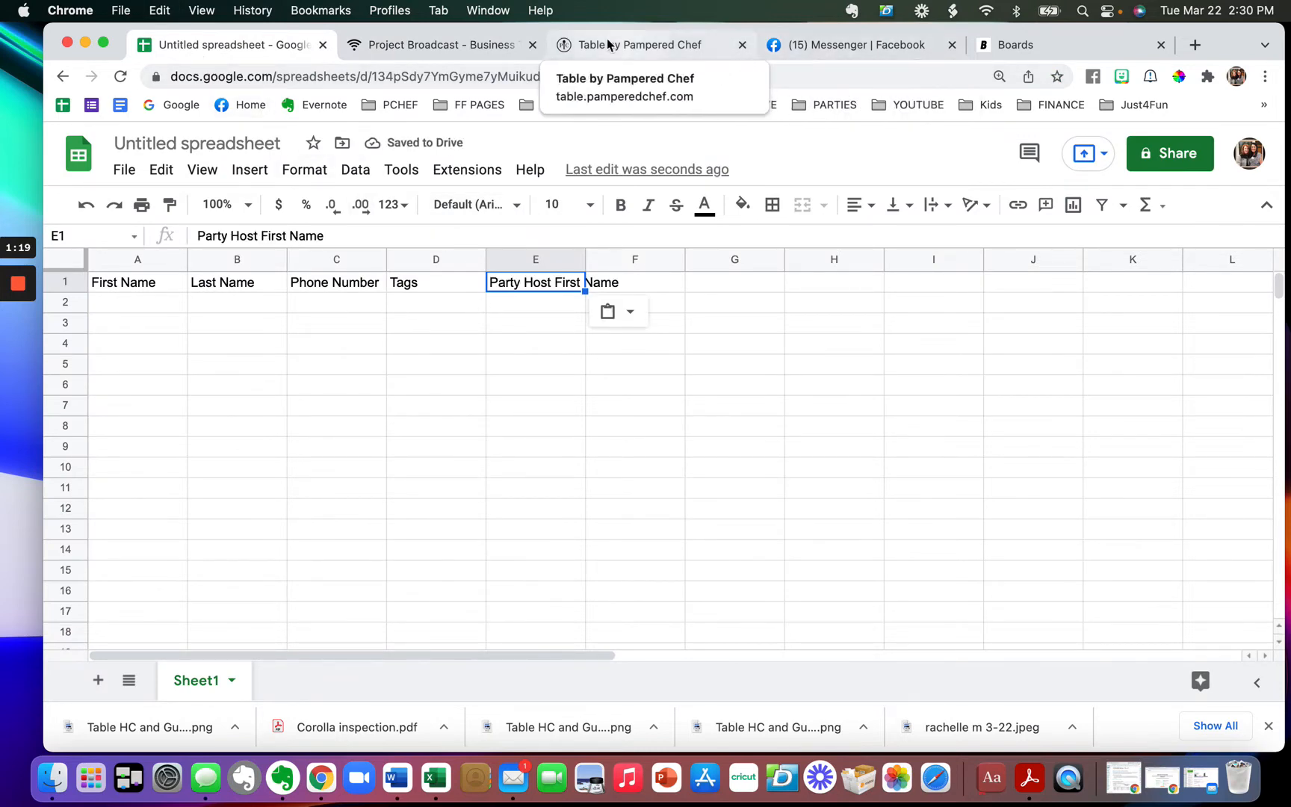
pyautogui.click(401, 41)
pyautogui.moveTo(178, 363); pyautogui.dragTo(103, 360)
pyautogui.press('super+c')
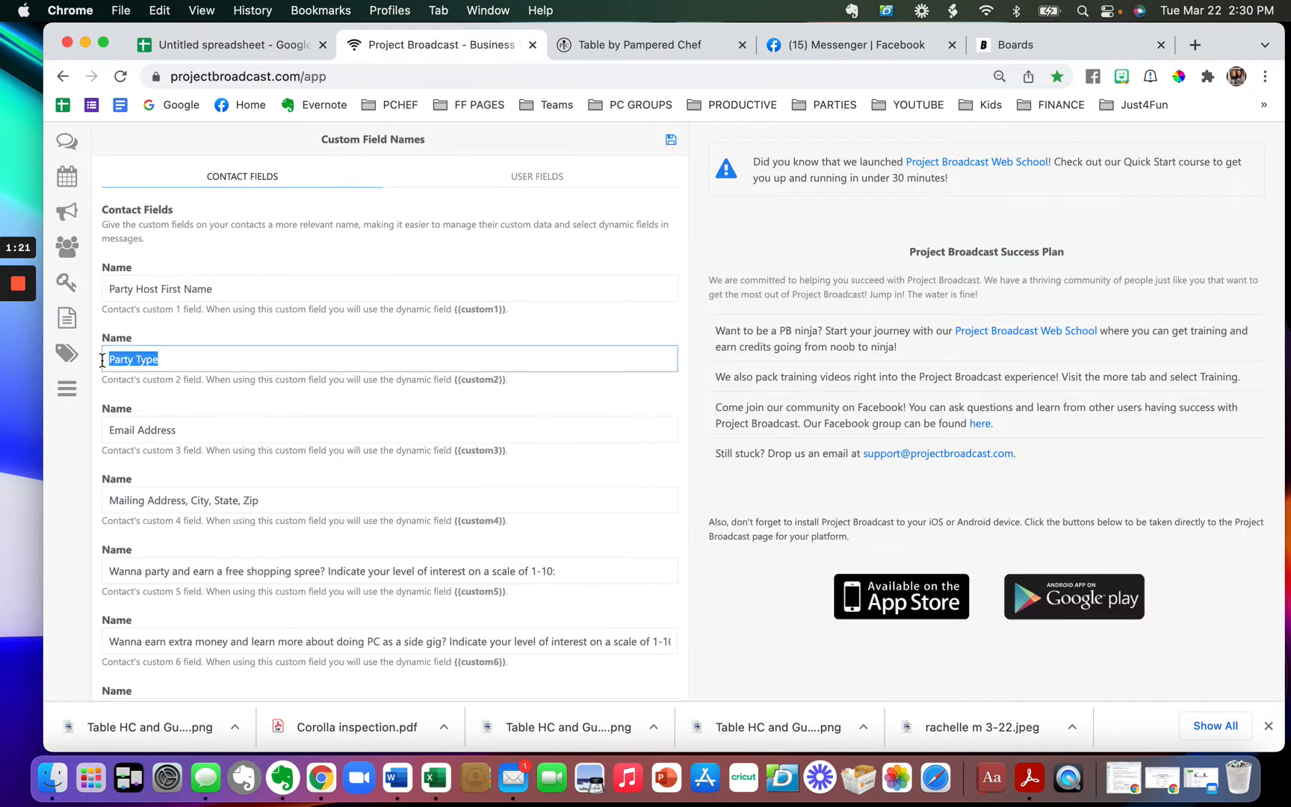
pyautogui.click(252, 45)
pyautogui.click(631, 288)
pyautogui.press('super+v')
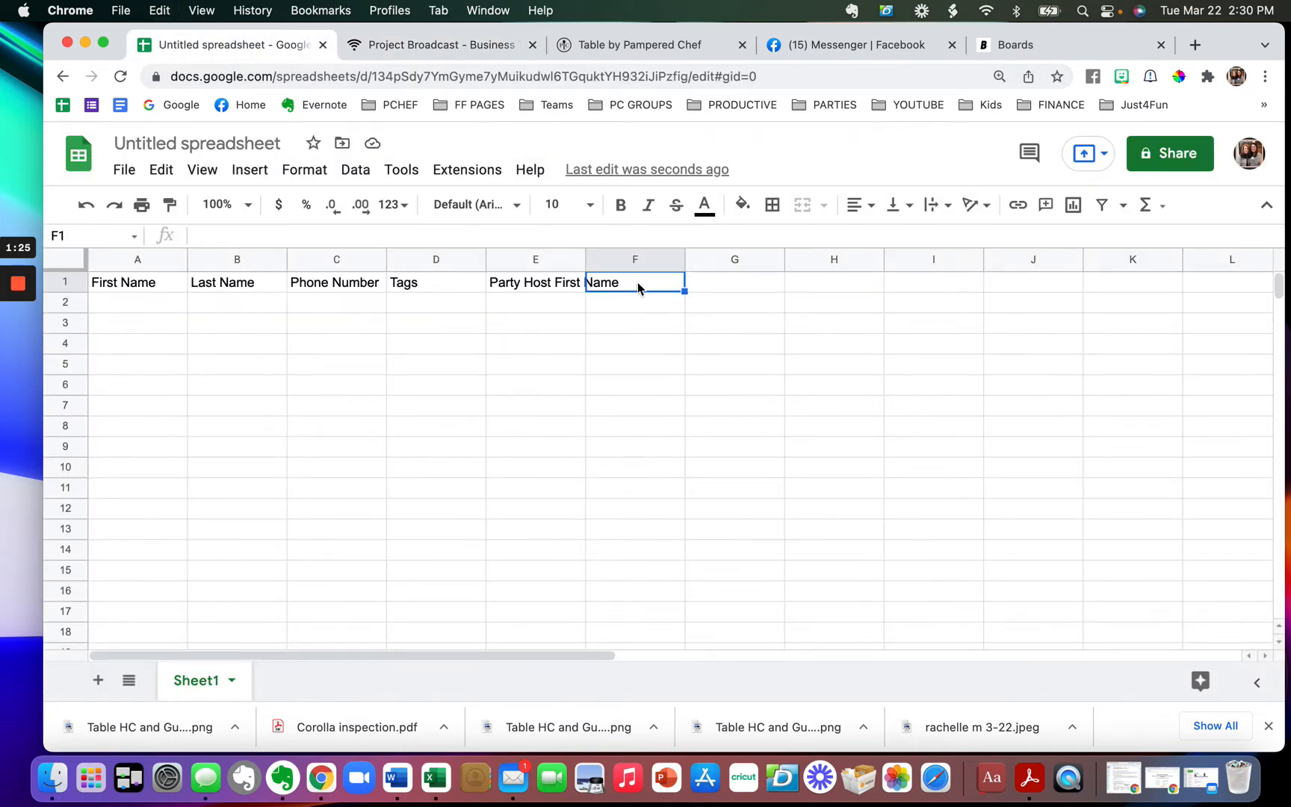
# - Copy the Table Link field name from Project Broadcast into cell G1
pyautogui.click(441, 45)
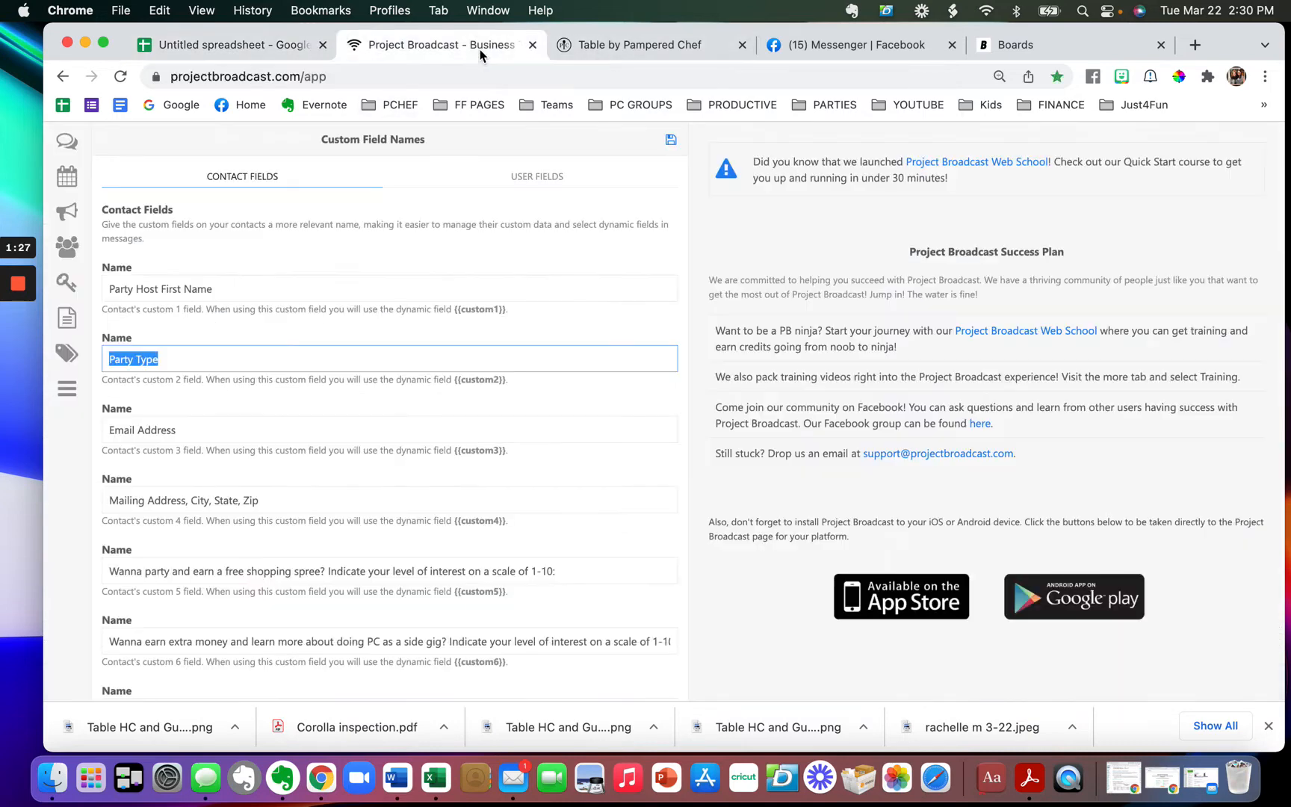
pyautogui.scroll(-3, 225, 538)
pyautogui.scroll(-6, 219, 559)
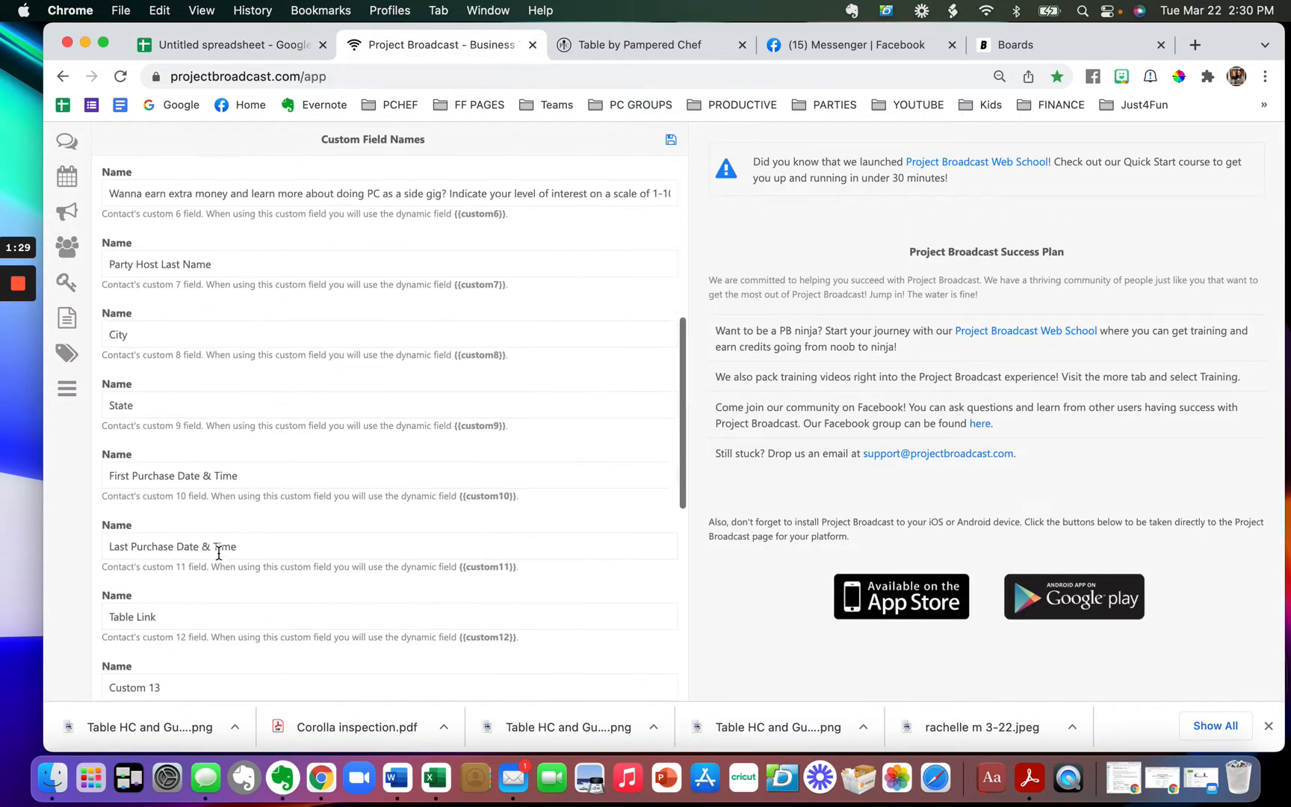
pyautogui.moveTo(161, 371); pyautogui.dragTo(94, 373)
pyautogui.press('super+c')
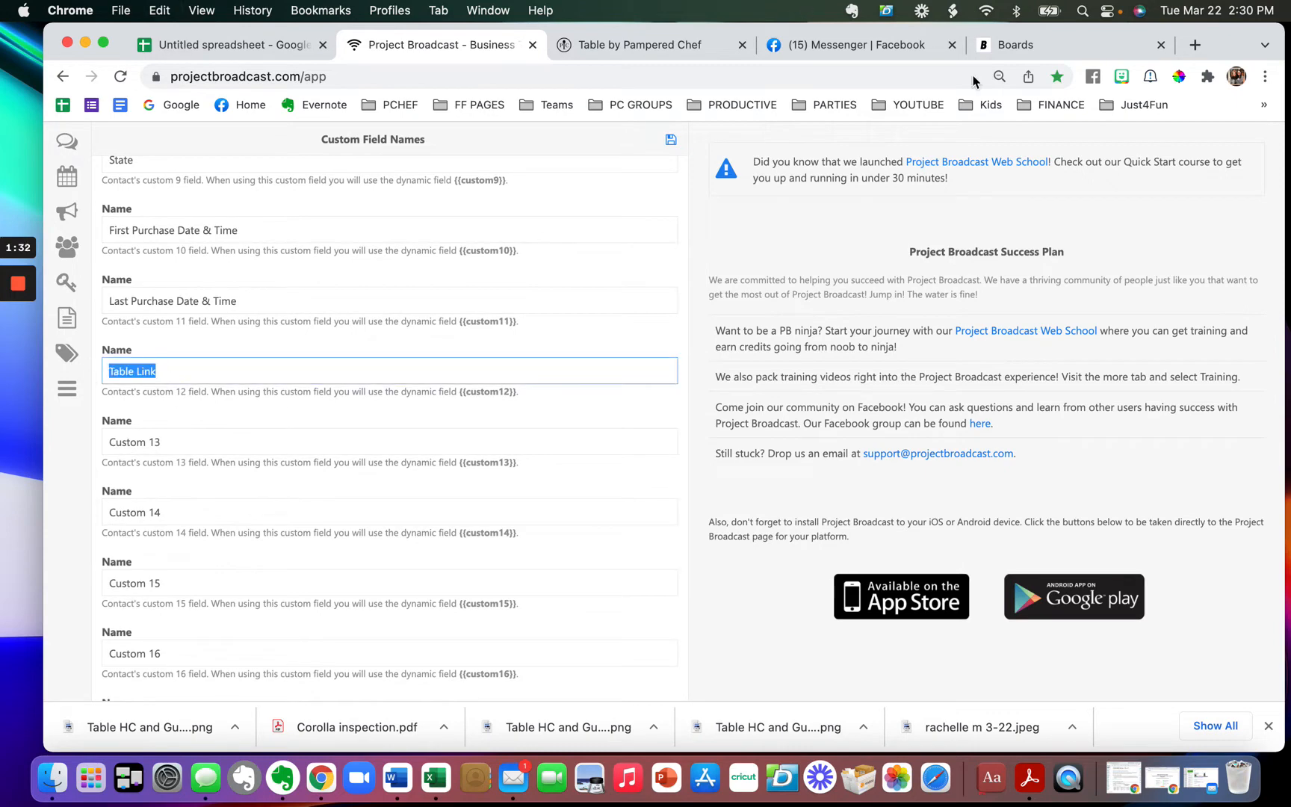
pyautogui.click(231, 45)
pyautogui.click(697, 282)
pyautogui.press('Return')
pyautogui.press('super+v')
pyautogui.press('Return')
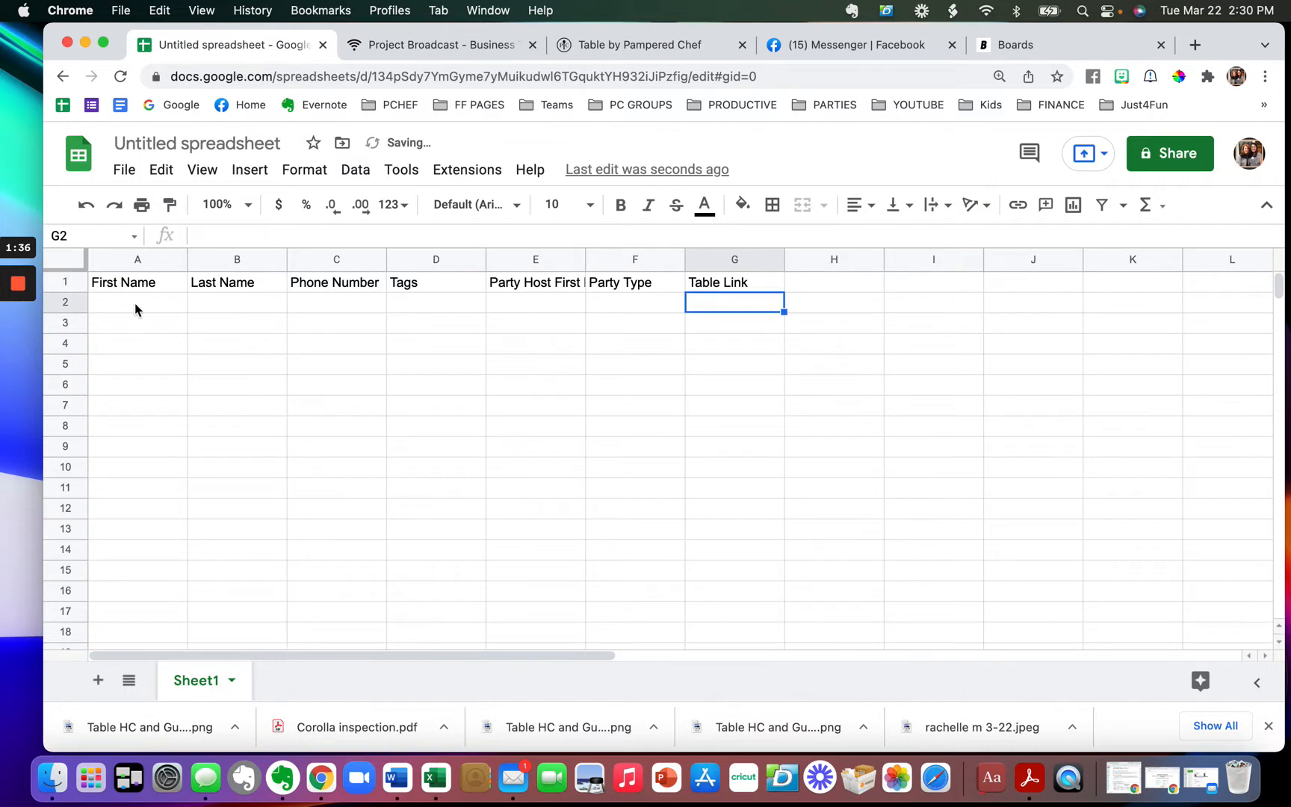
# - Enter a sample contact's first name, last name and phone number in A2 to C2
pyautogui.click(104, 311)
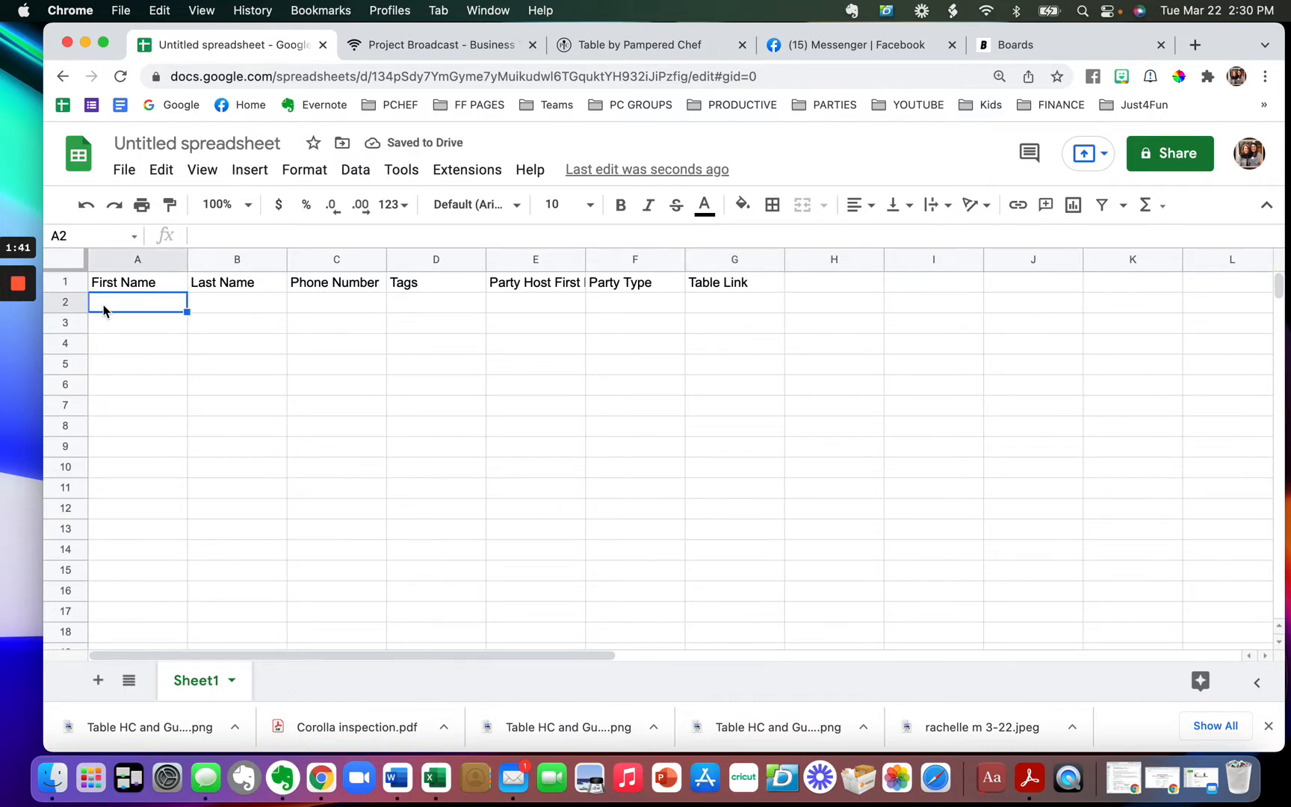
pyautogui.press('Tab')
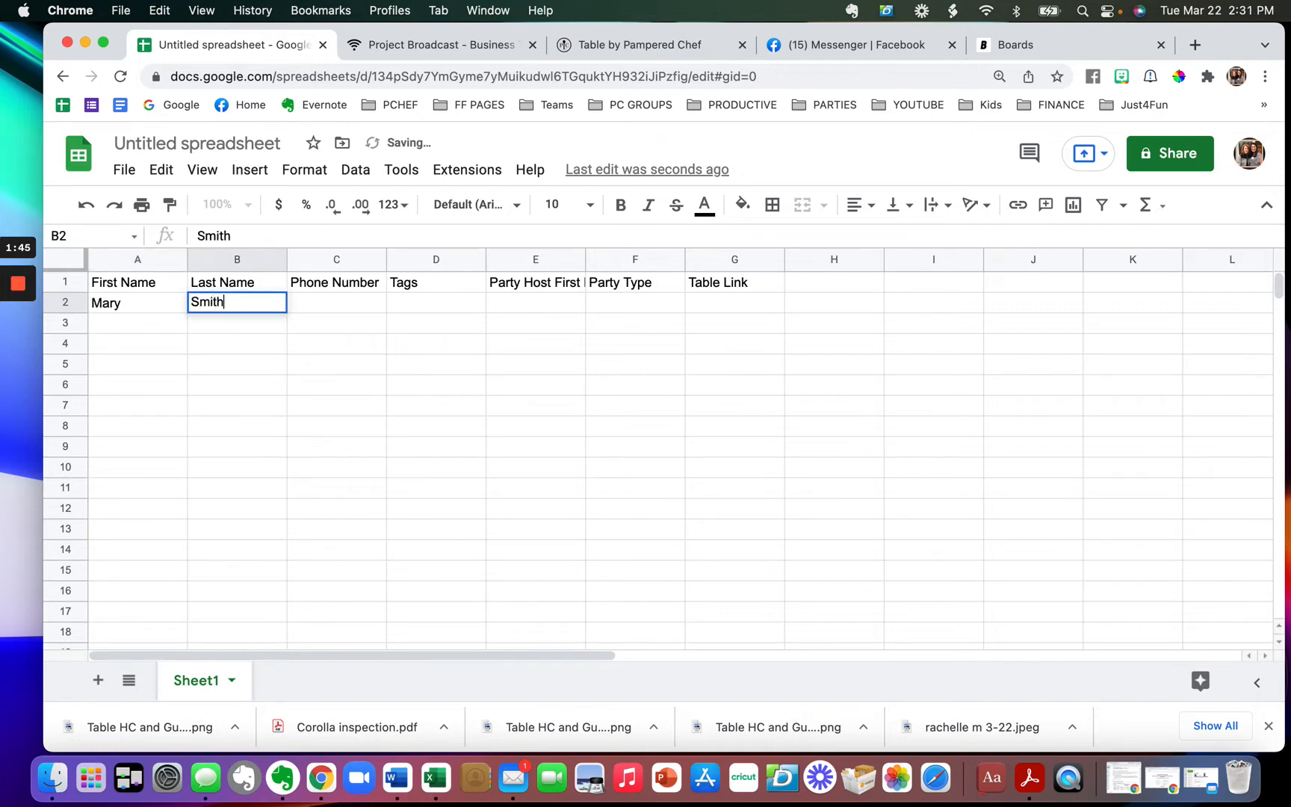
pyautogui.press('Tab')
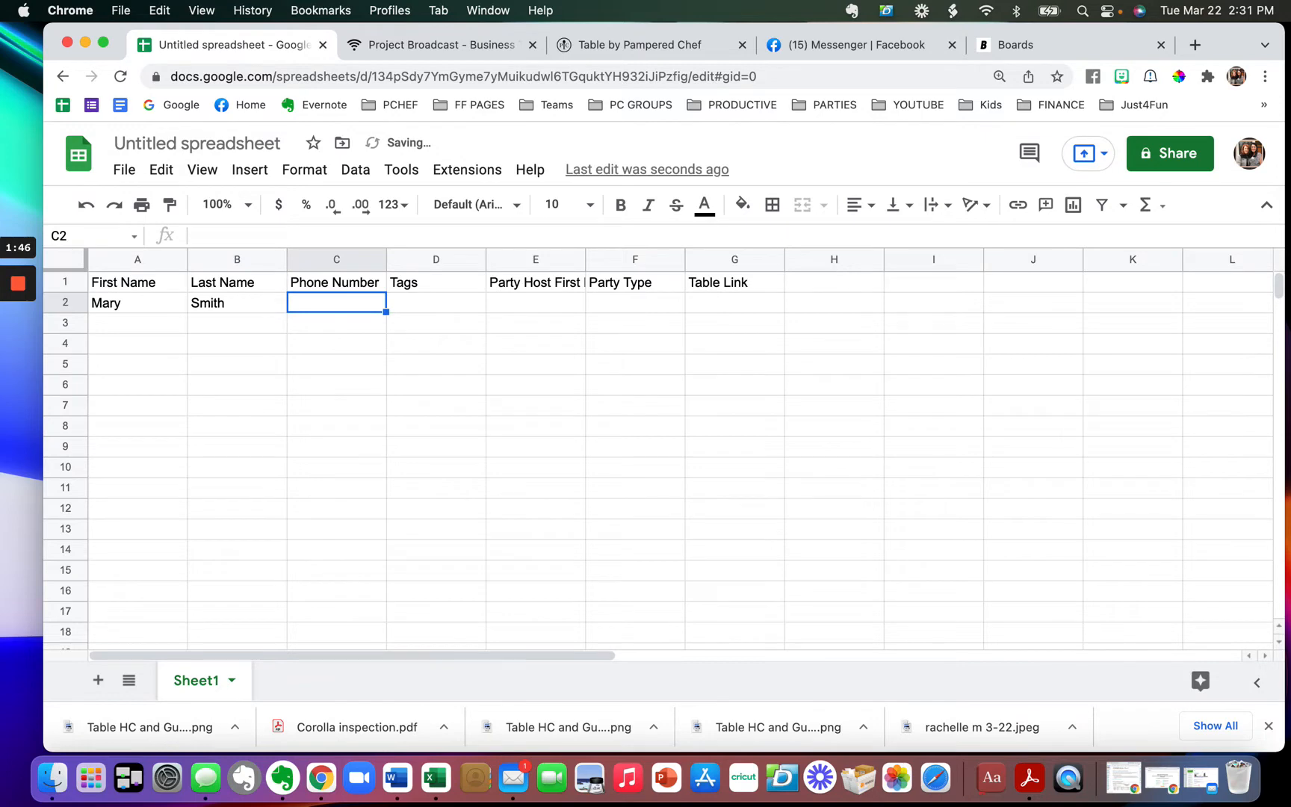
pyautogui.write('757')
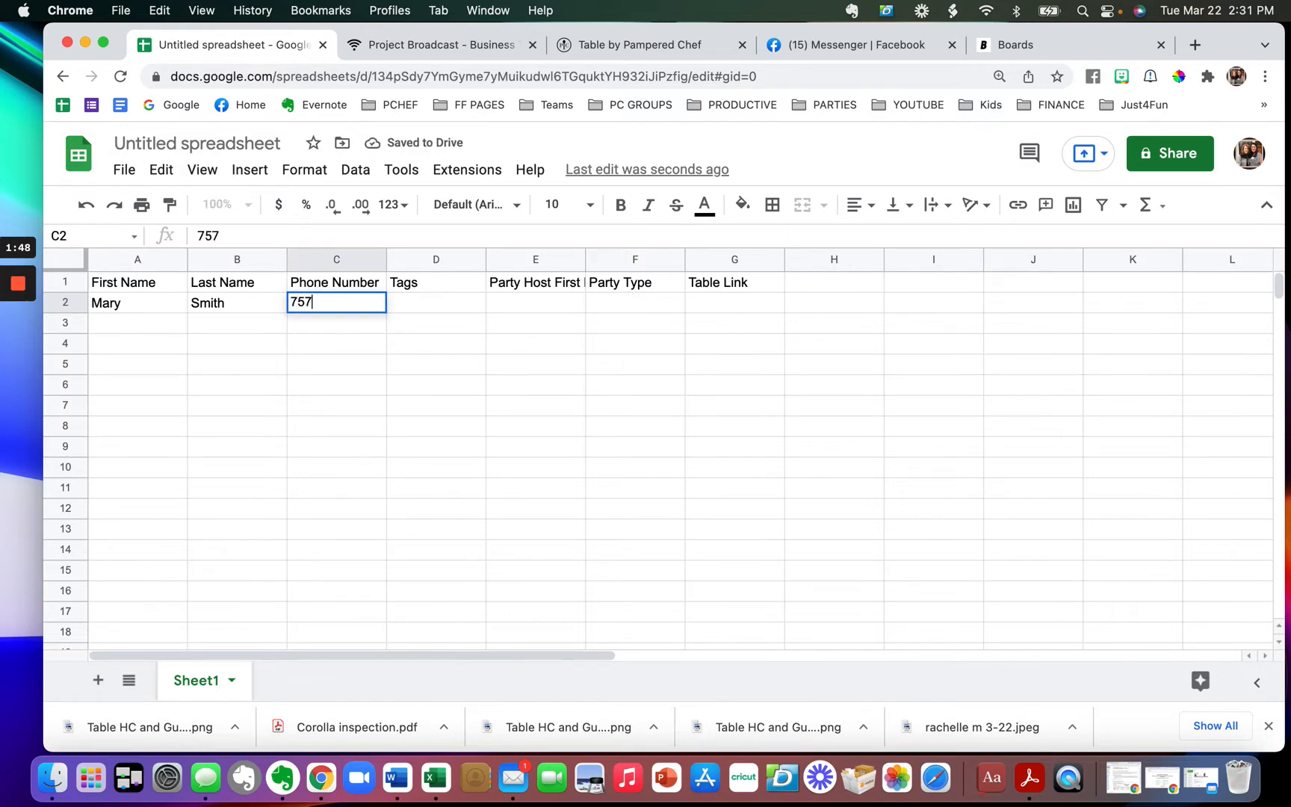
pyautogui.write('-555-1212')
pyautogui.press('Tab')
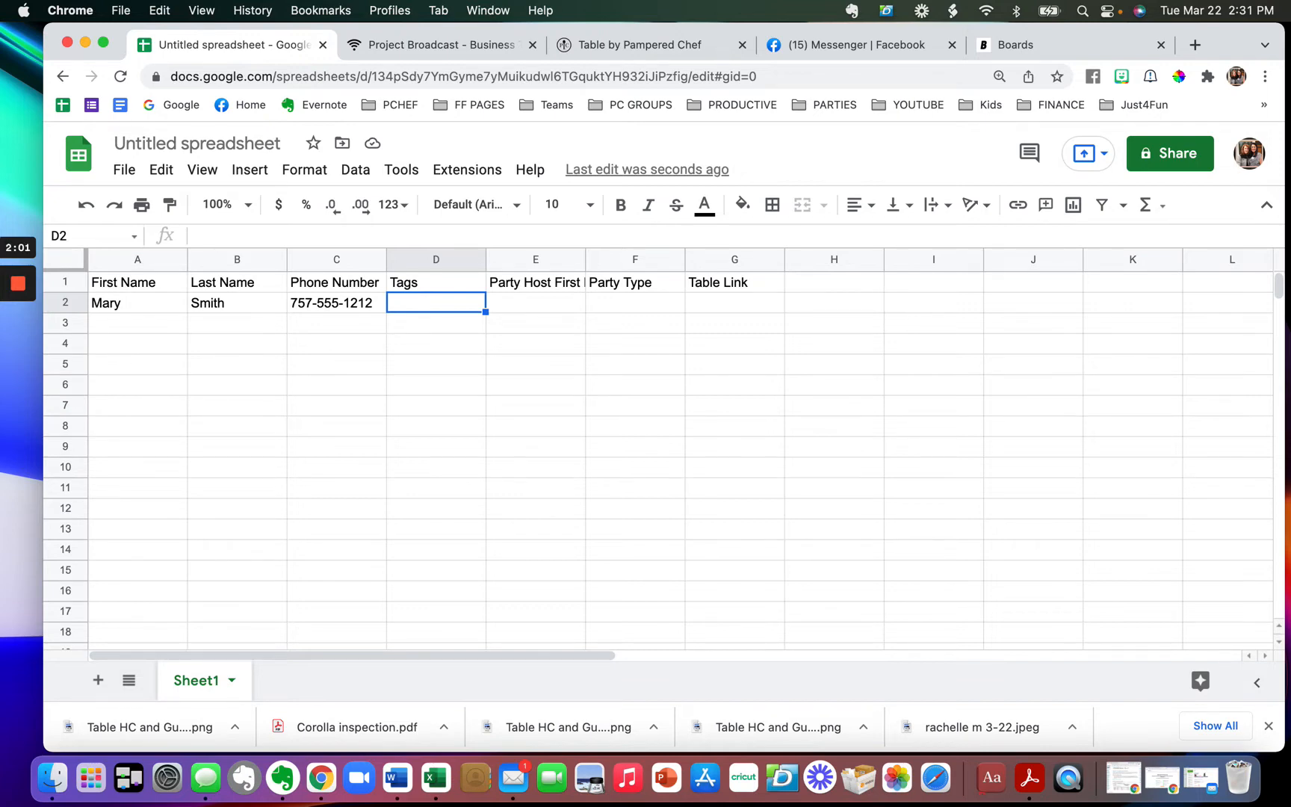
# - Fill D2 to F2 with the party tag, the host's first name and party type Table
pyautogui.write('sally m')
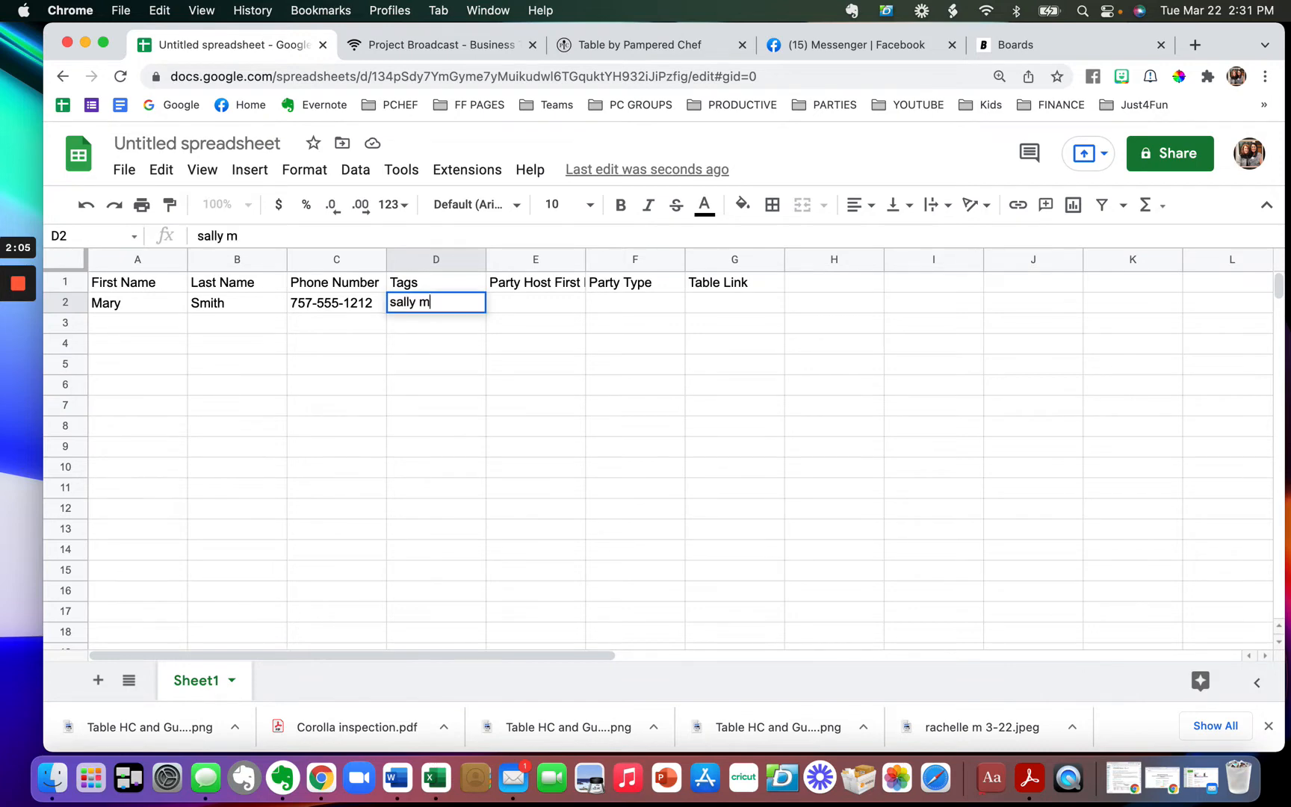
pyautogui.write(' 3-22')
pyautogui.press('Tab')
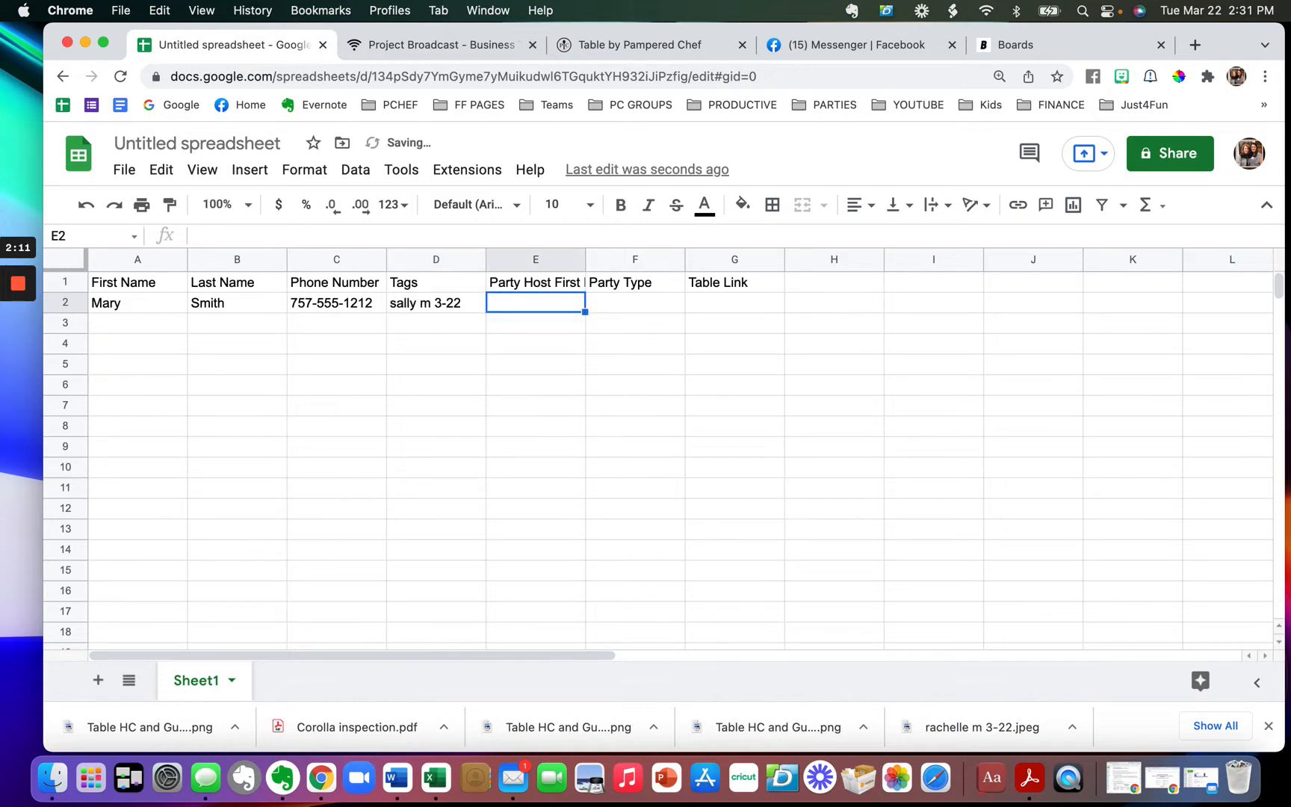
pyautogui.write('Sally')
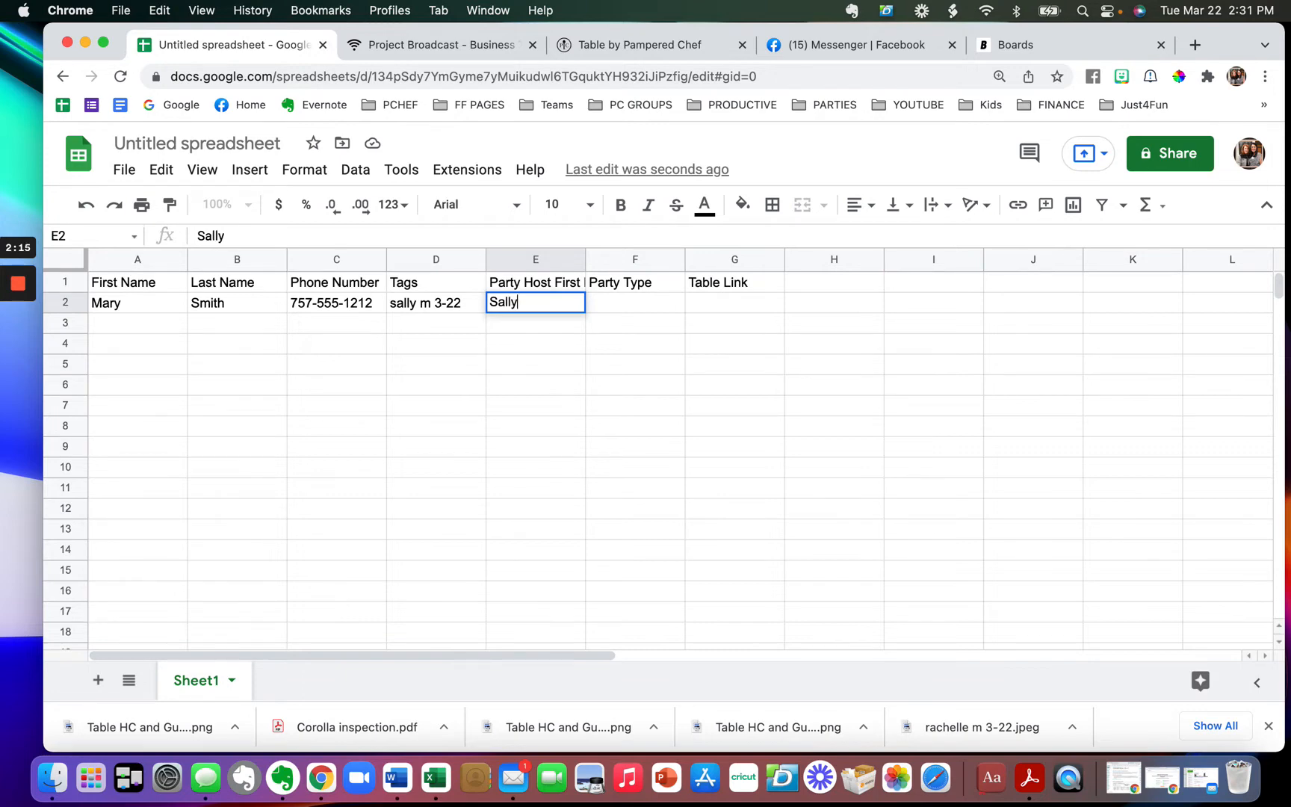
pyautogui.press('Tab')
pyautogui.write('Table')
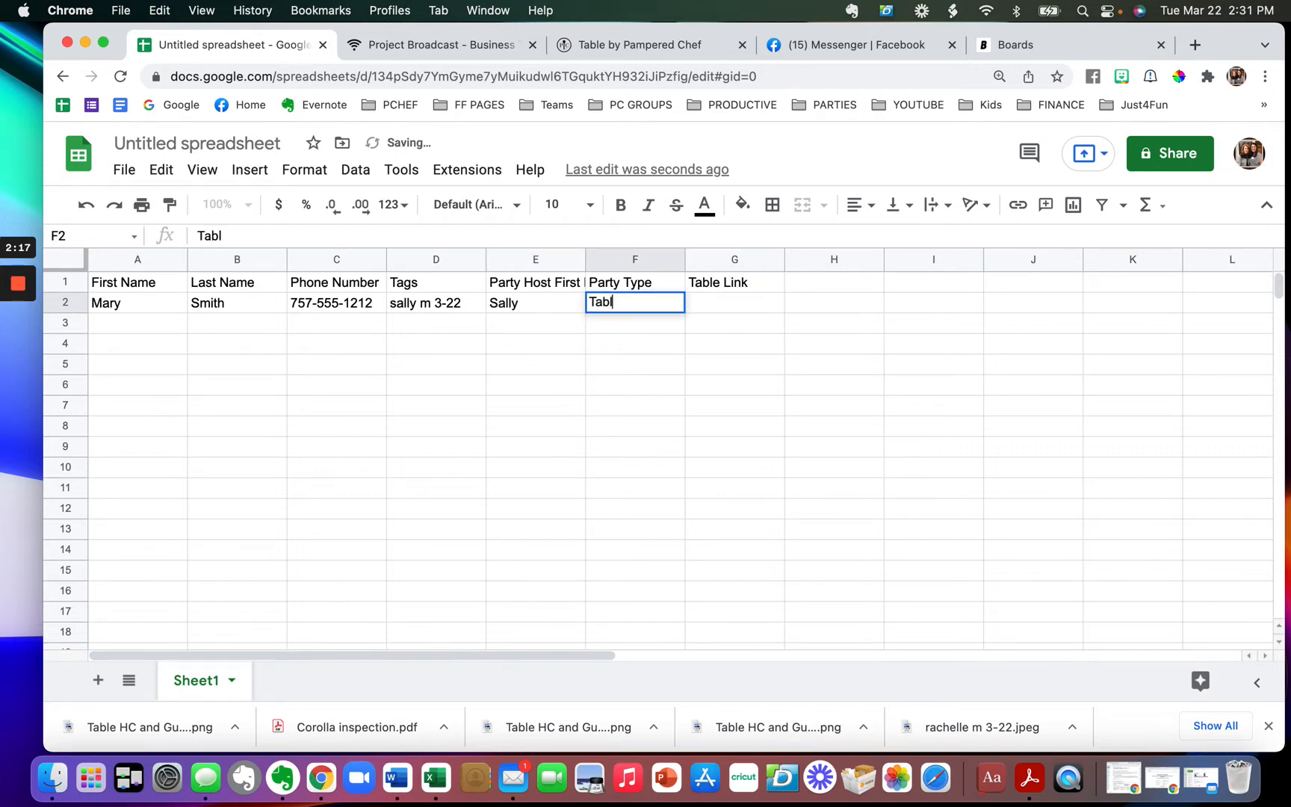
pyautogui.press('Tab')
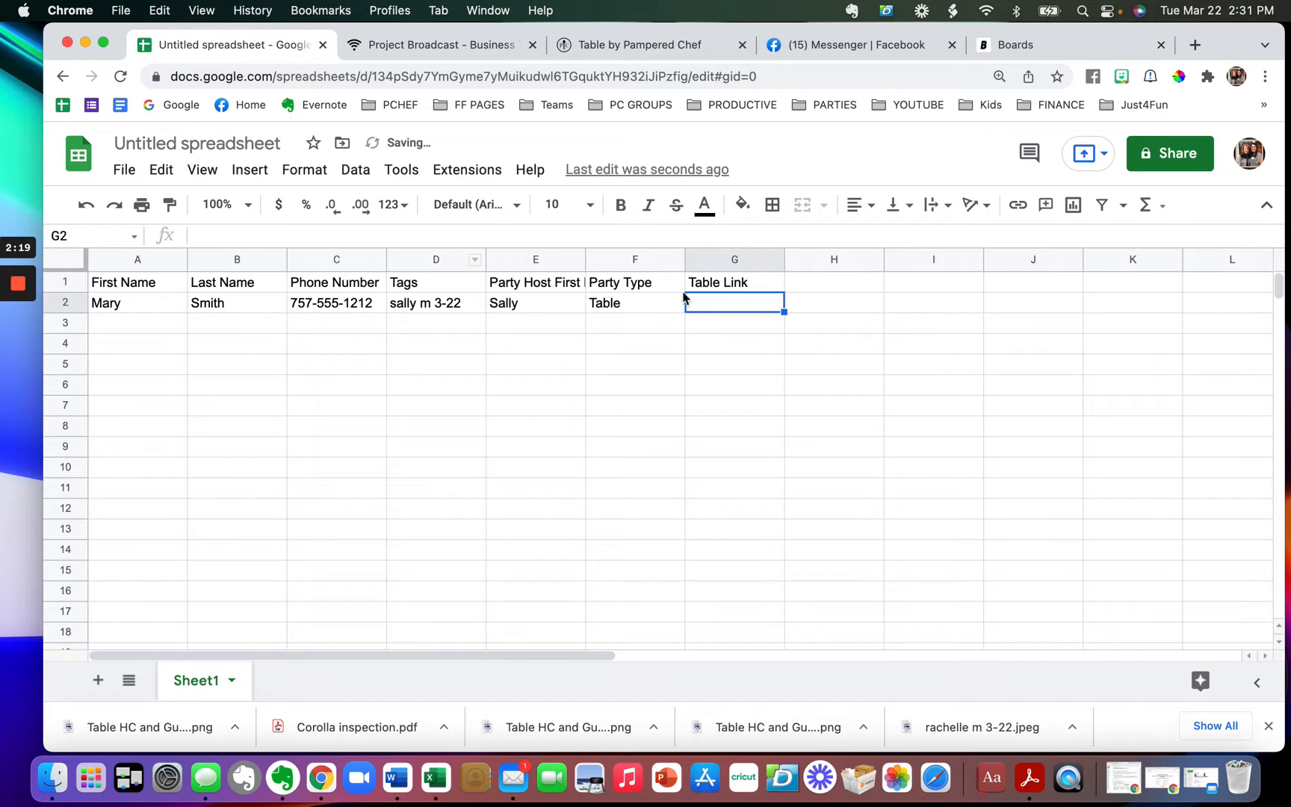
pyautogui.click(605, 45)
# - Copy the Table by Pampered Chef party page URL into cell G2
pyautogui.moveTo(478, 78); pyautogui.dragTo(127, 59)
pyautogui.press('cmd+c')
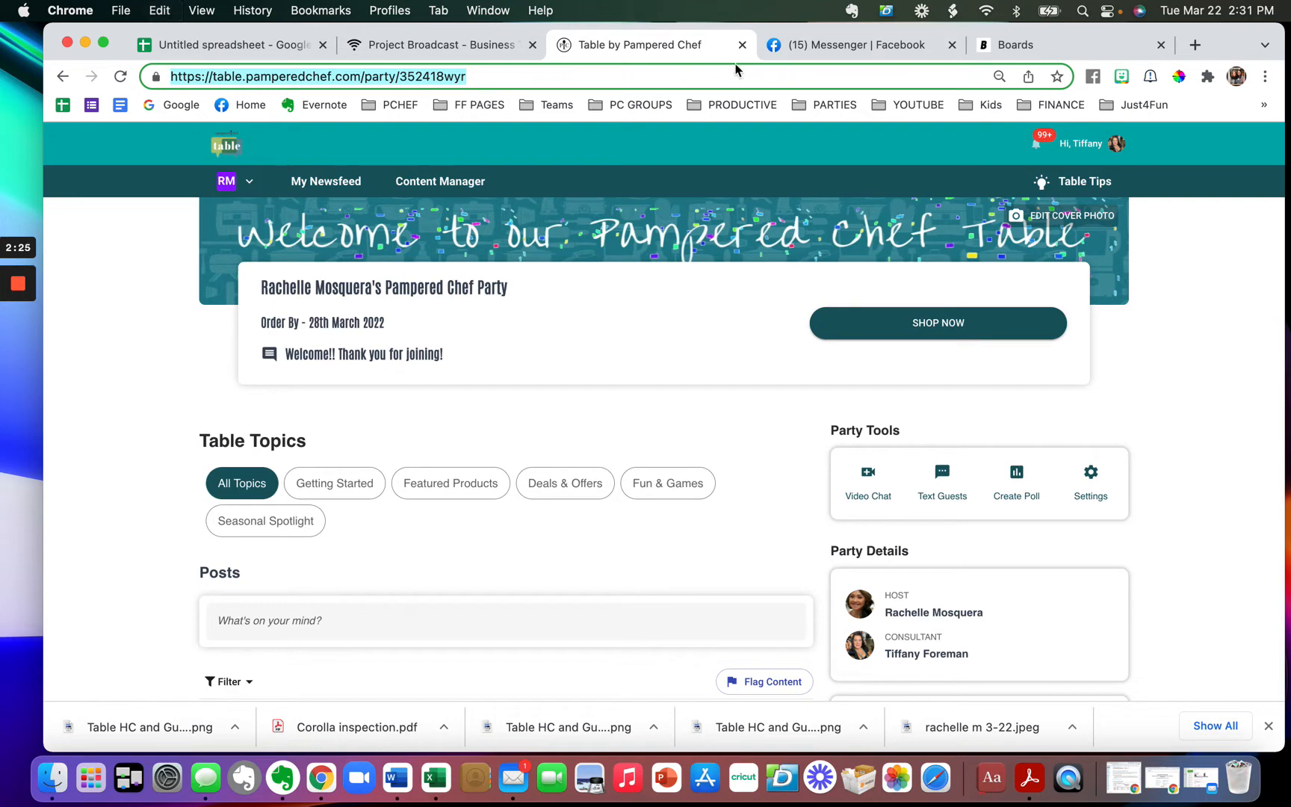
pyautogui.click(247, 44)
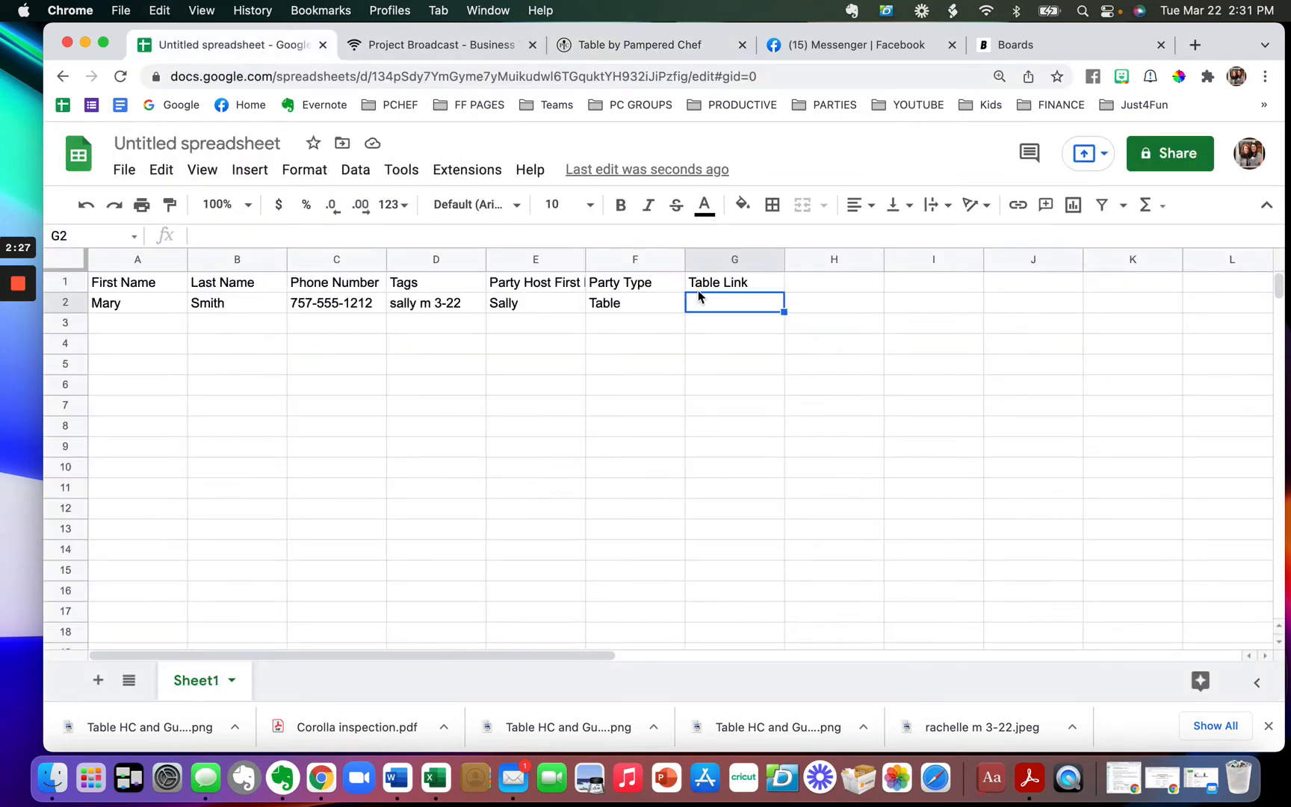
pyautogui.press('cmd+v')
pyautogui.click(619, 389)
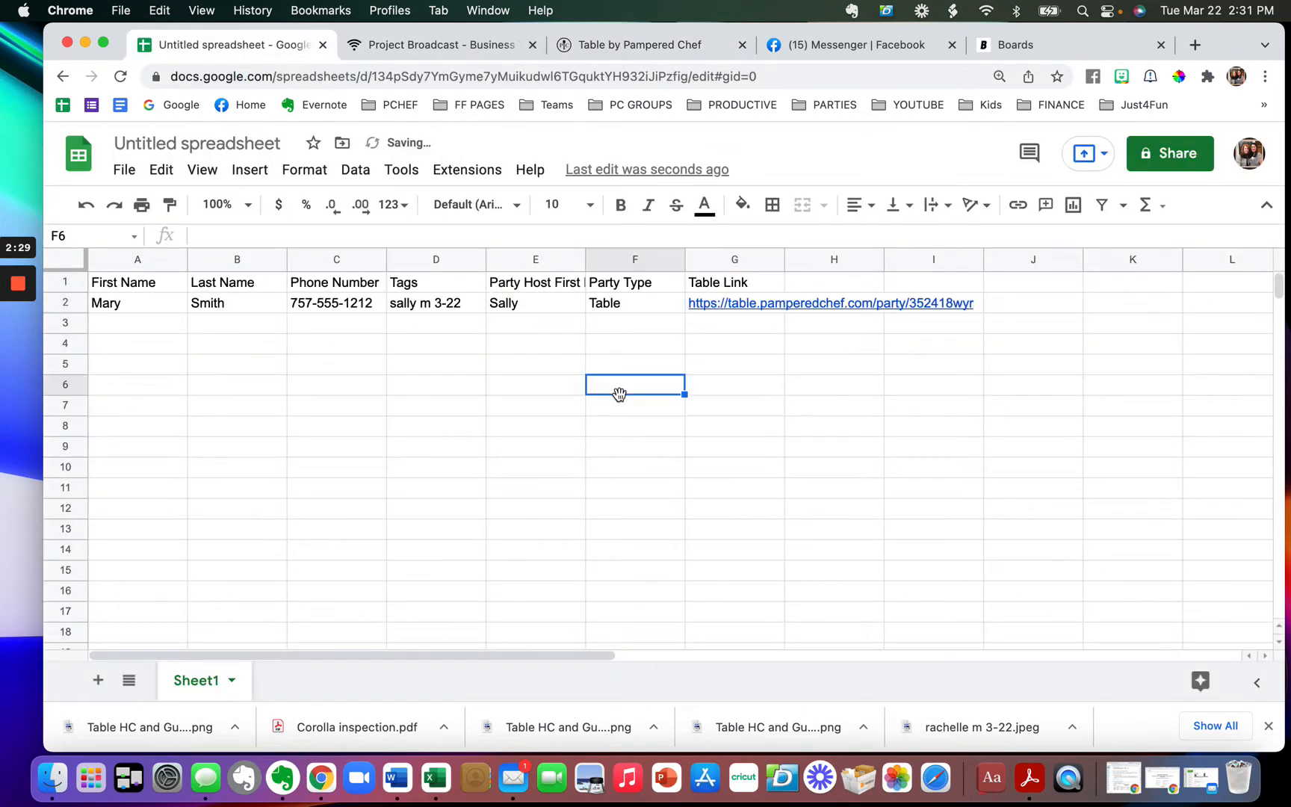
pyautogui.click(131, 327)
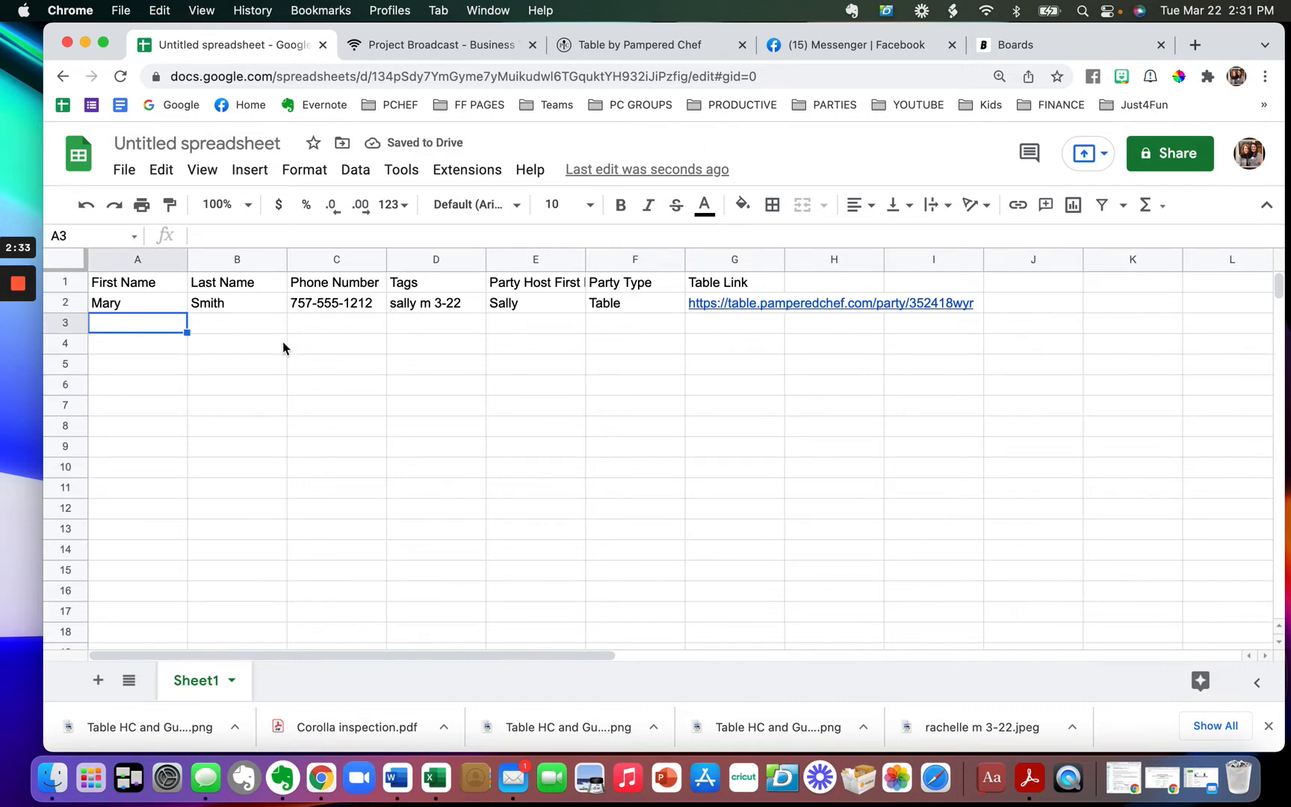
# - Type gibberish placeholder names into cells A3 to A7 and B3 to B4
pyautogui.write('adjfkasd')
pyautogui.press('Return')
pyautogui.press('Tab')
pyautogui.write('kajdfkjsad')
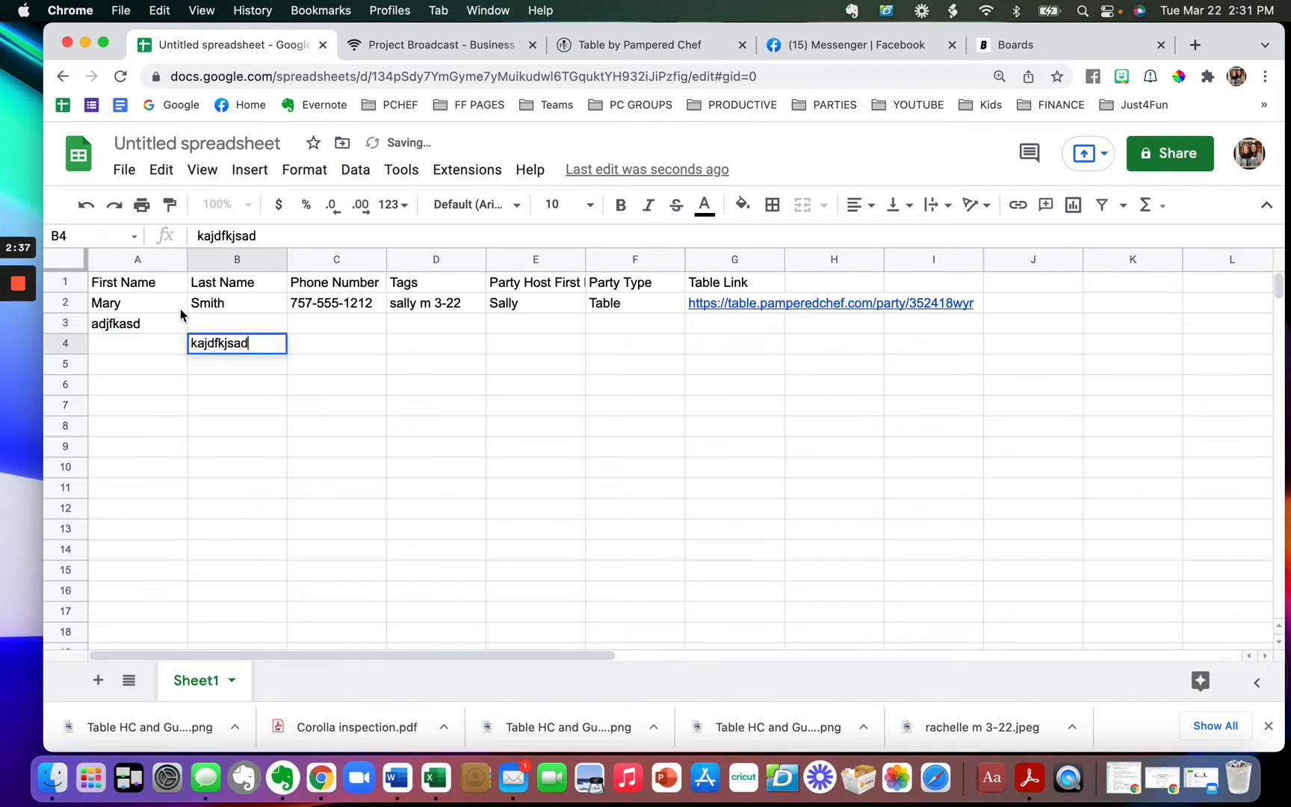
pyautogui.click(207, 322)
pyautogui.write('adfasdf')
pyautogui.click(127, 345)
pyautogui.write('asdfsd')
pyautogui.click(139, 404)
pyautogui.click(135, 366)
pyautogui.write('asdfasdf')
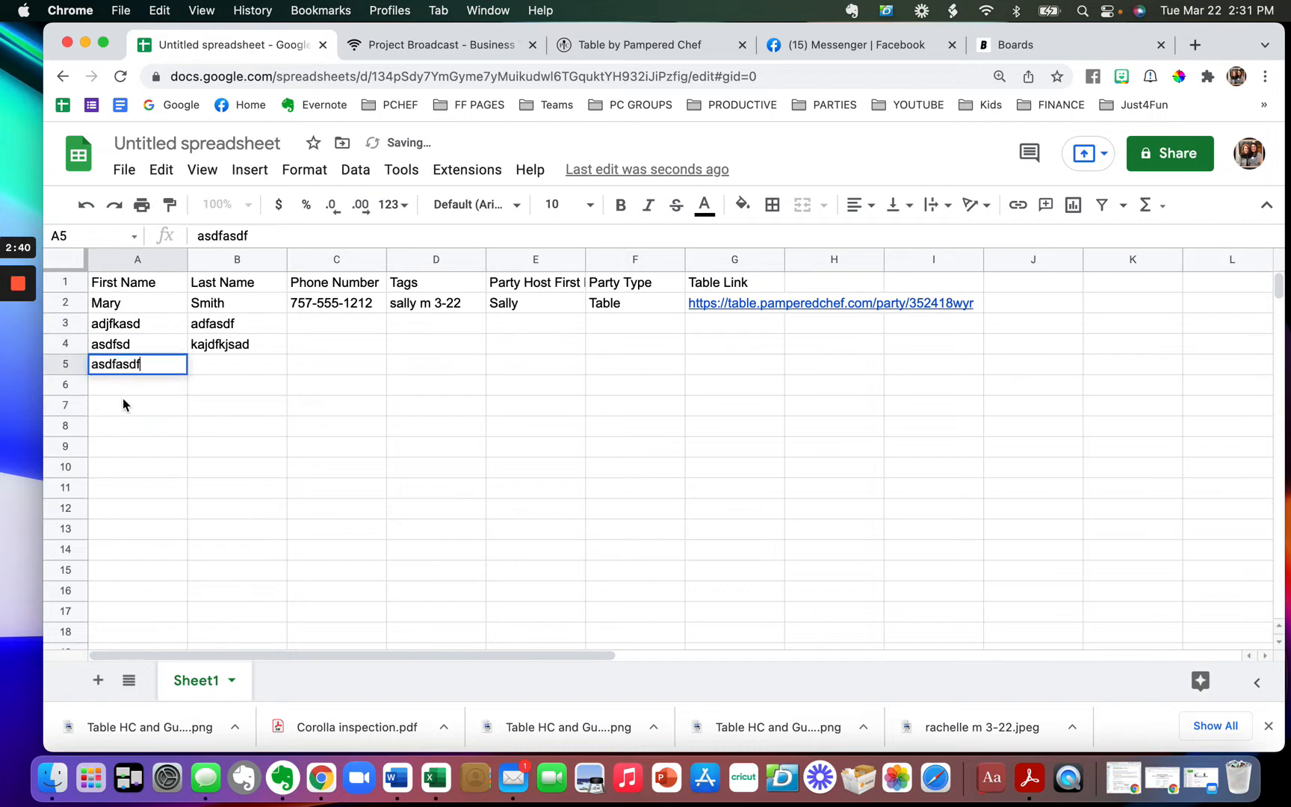
pyautogui.click(124, 403)
pyautogui.write('asdfsdfds')
pyautogui.press('Up')
pyautogui.write('asdfsdf')
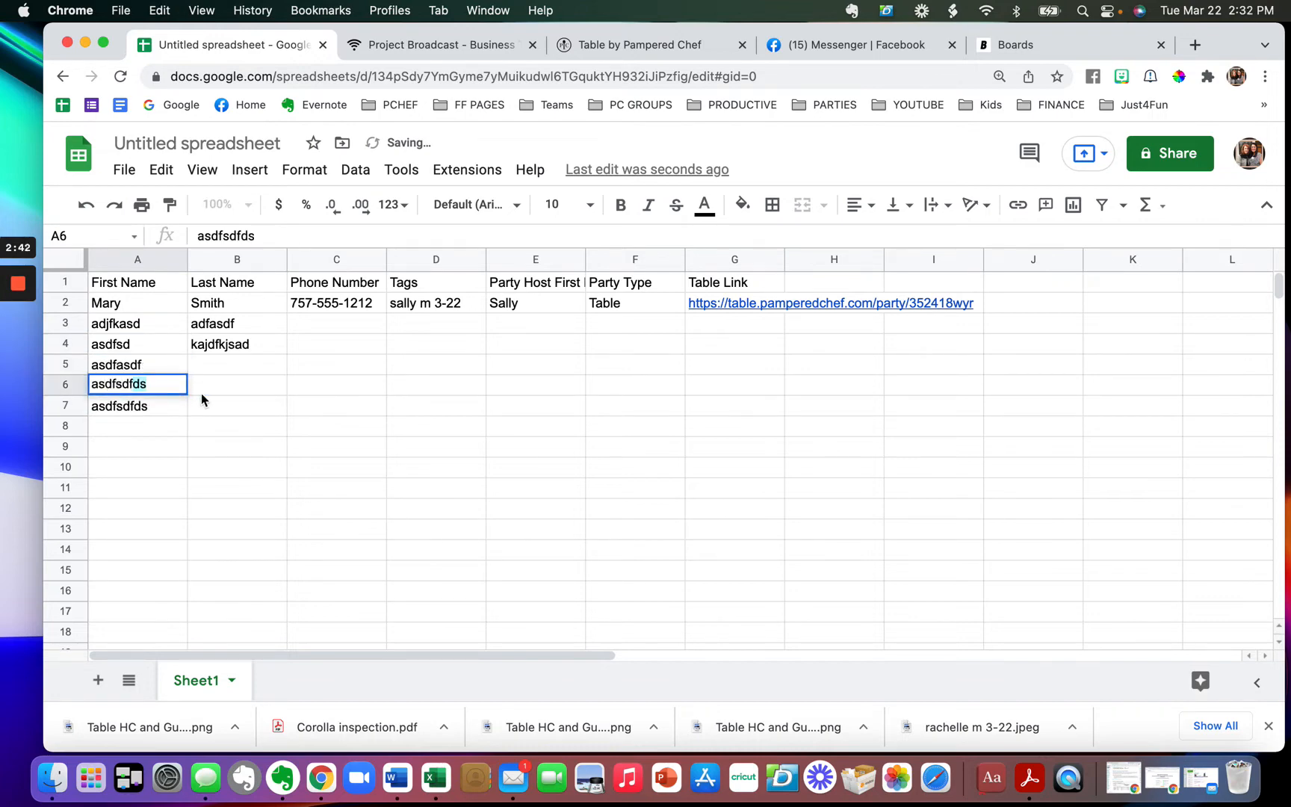
pyautogui.press('Tab')
# - Select row 2's tag, host, type and link cells D2:G2
pyautogui.click(345, 289)
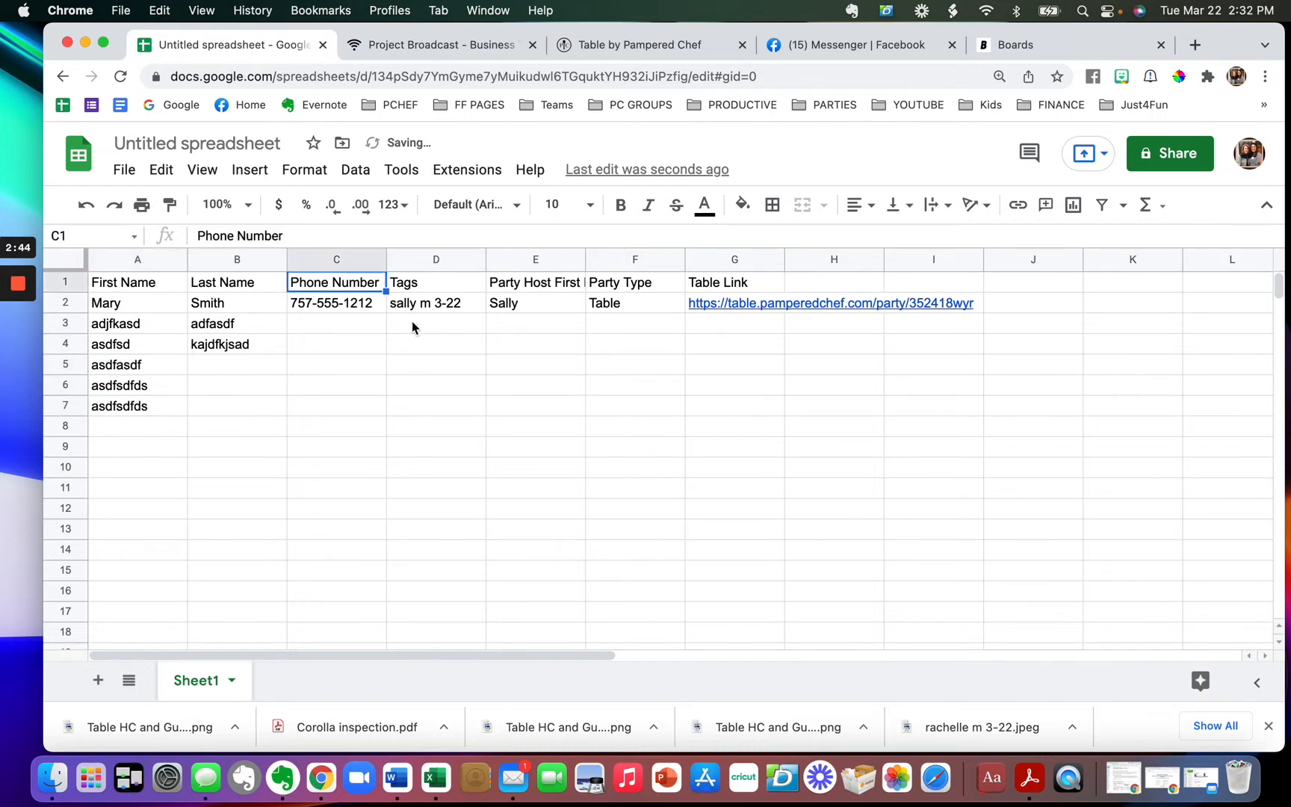
pyautogui.click(136, 308)
pyautogui.moveTo(263, 312); pyautogui.dragTo(323, 428)
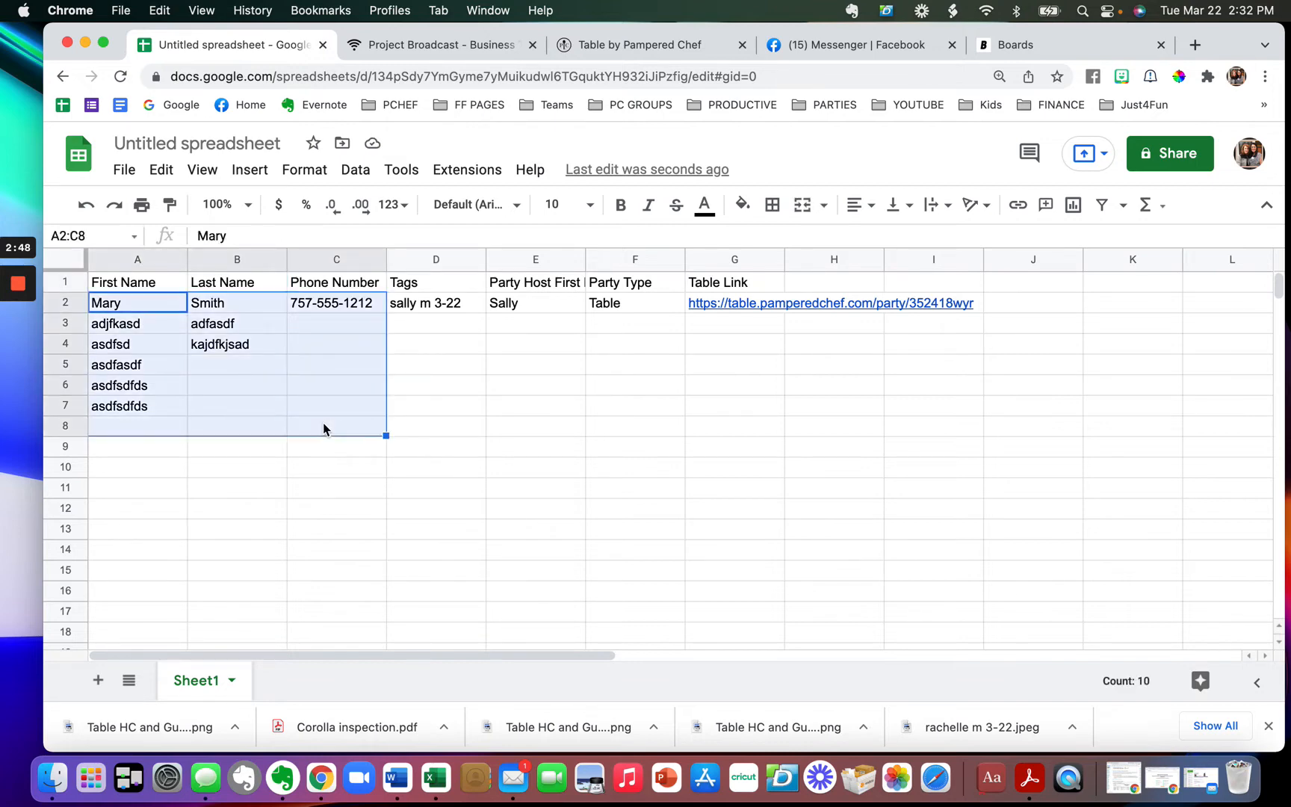
pyautogui.click(446, 387)
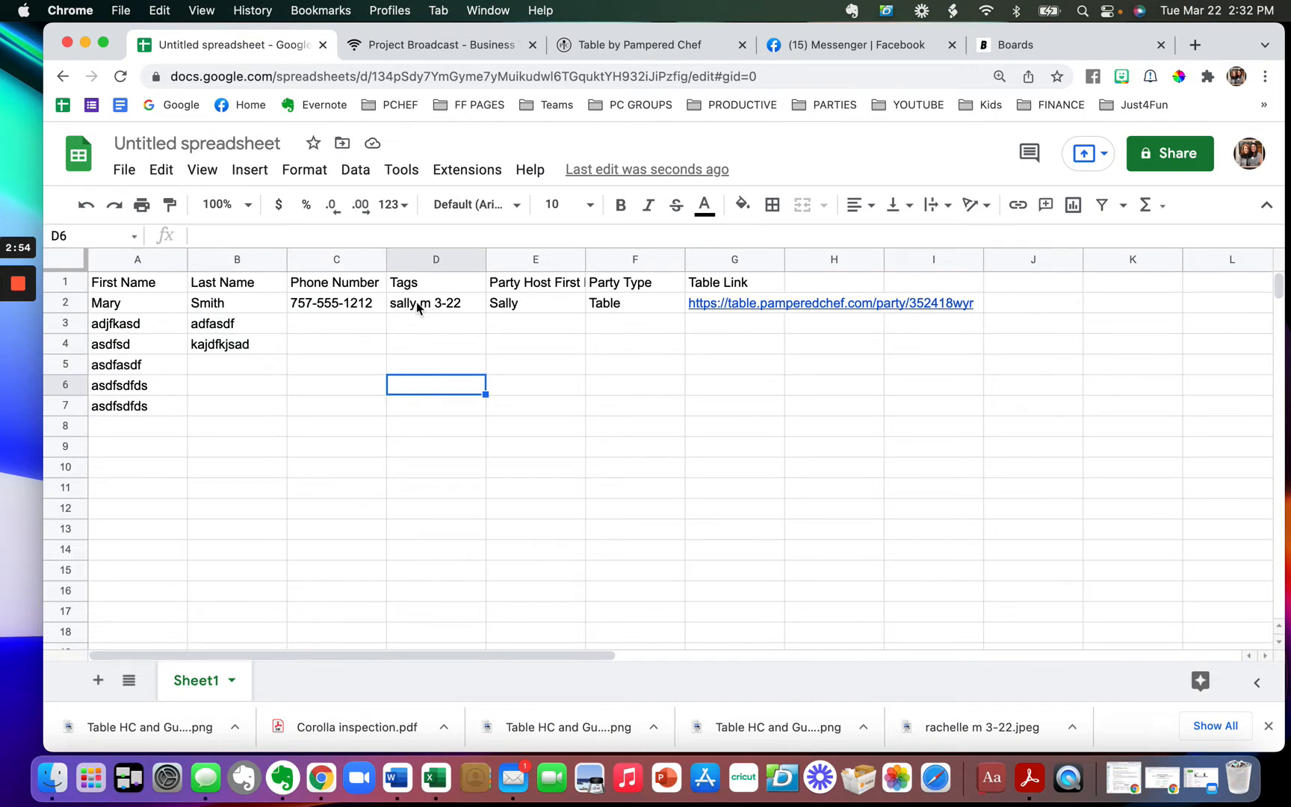
pyautogui.moveTo(418, 308); pyautogui.dragTo(720, 304)
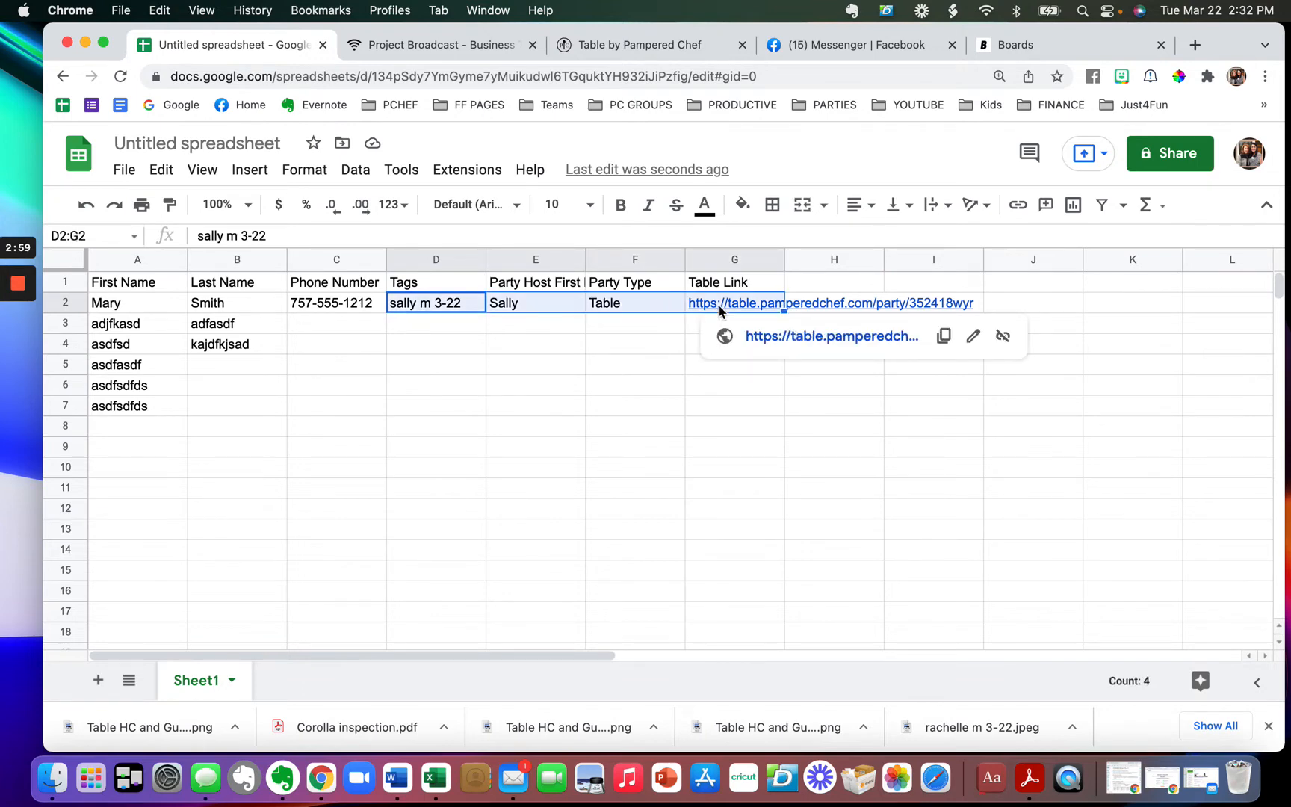
# - Copy the D2:G2 tag, host, party type and link values
pyautogui.press('super+c')
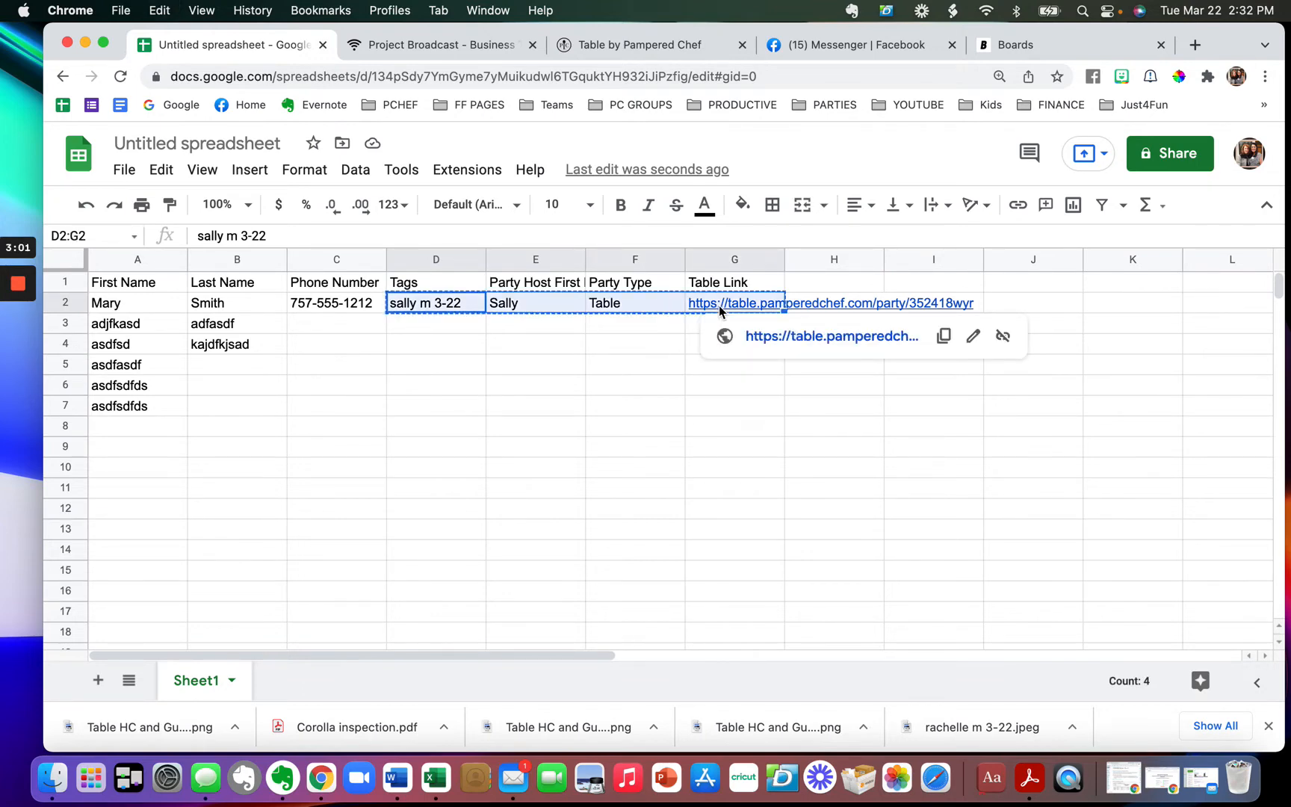
pyautogui.click(634, 303)
pyautogui.moveTo(451, 302); pyautogui.dragTo(710, 311)
pyautogui.rightClick(712, 310)
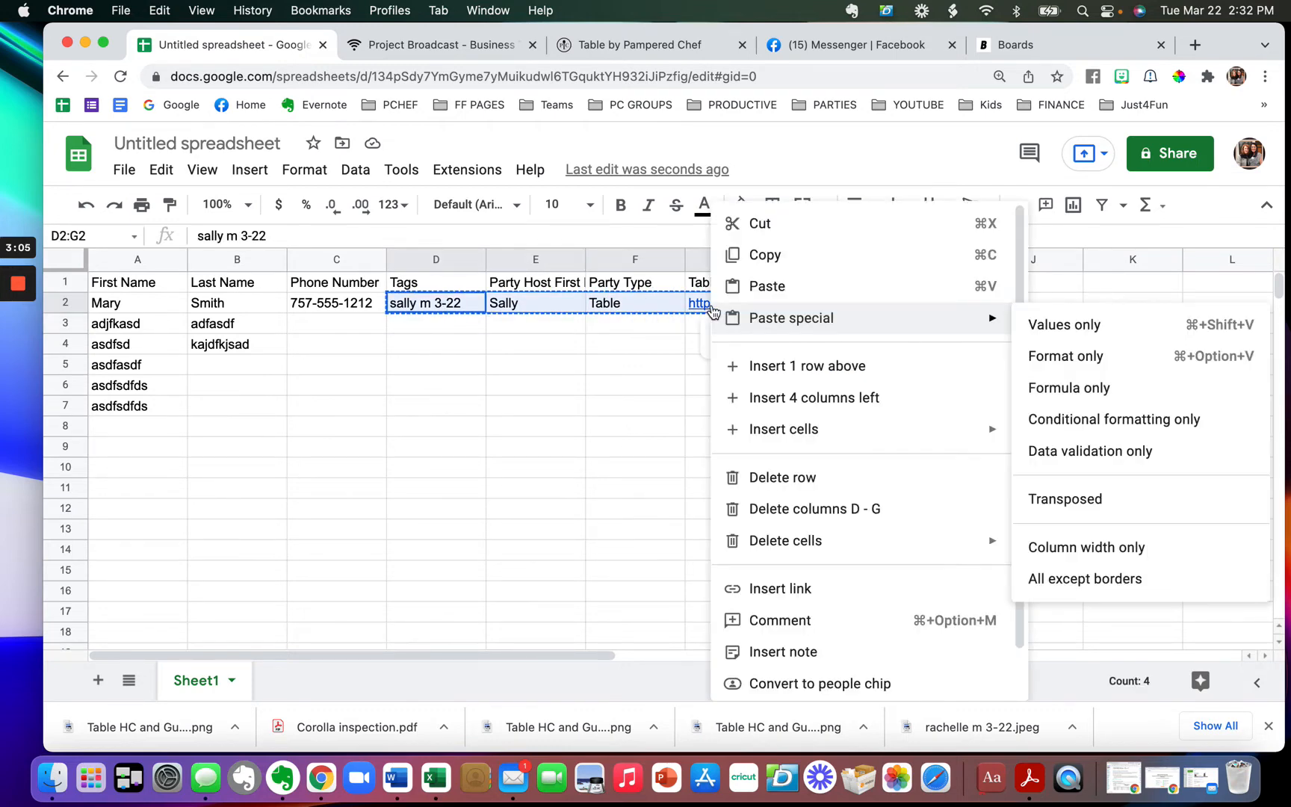
pyautogui.click(762, 254)
# - Paste the copied values into D3:G16 so they repeat down through row 16
pyautogui.moveTo(427, 326); pyautogui.dragTo(681, 372)
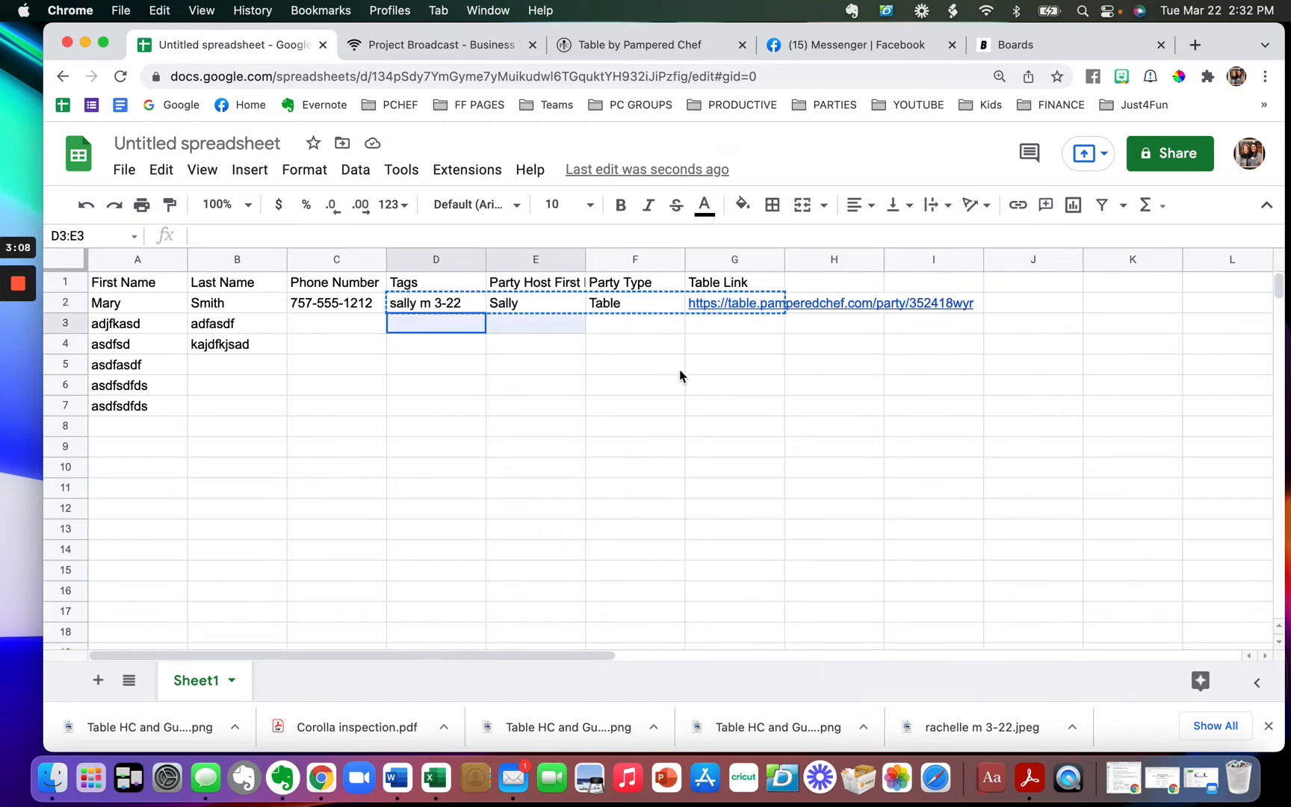
pyautogui.moveTo(720, 437); pyautogui.dragTo(710, 598)
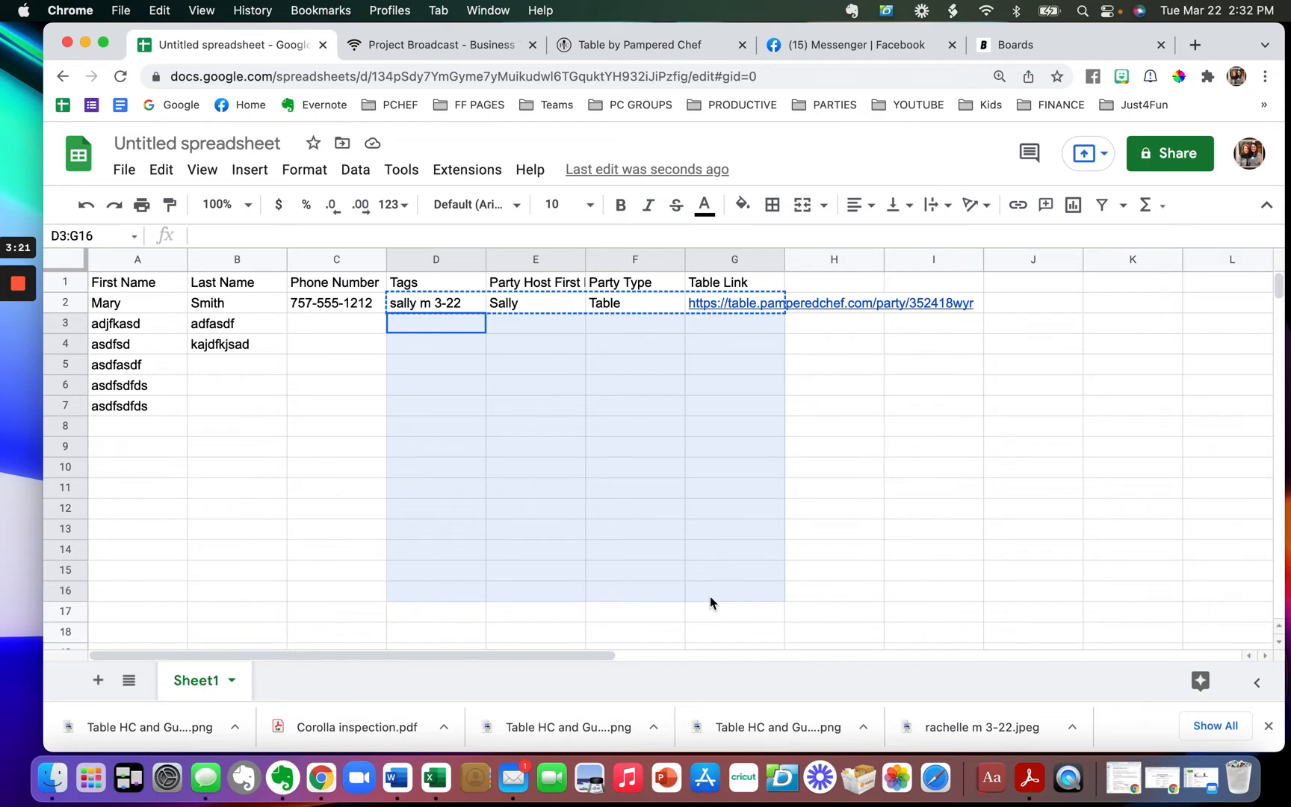
pyautogui.press('super+v')
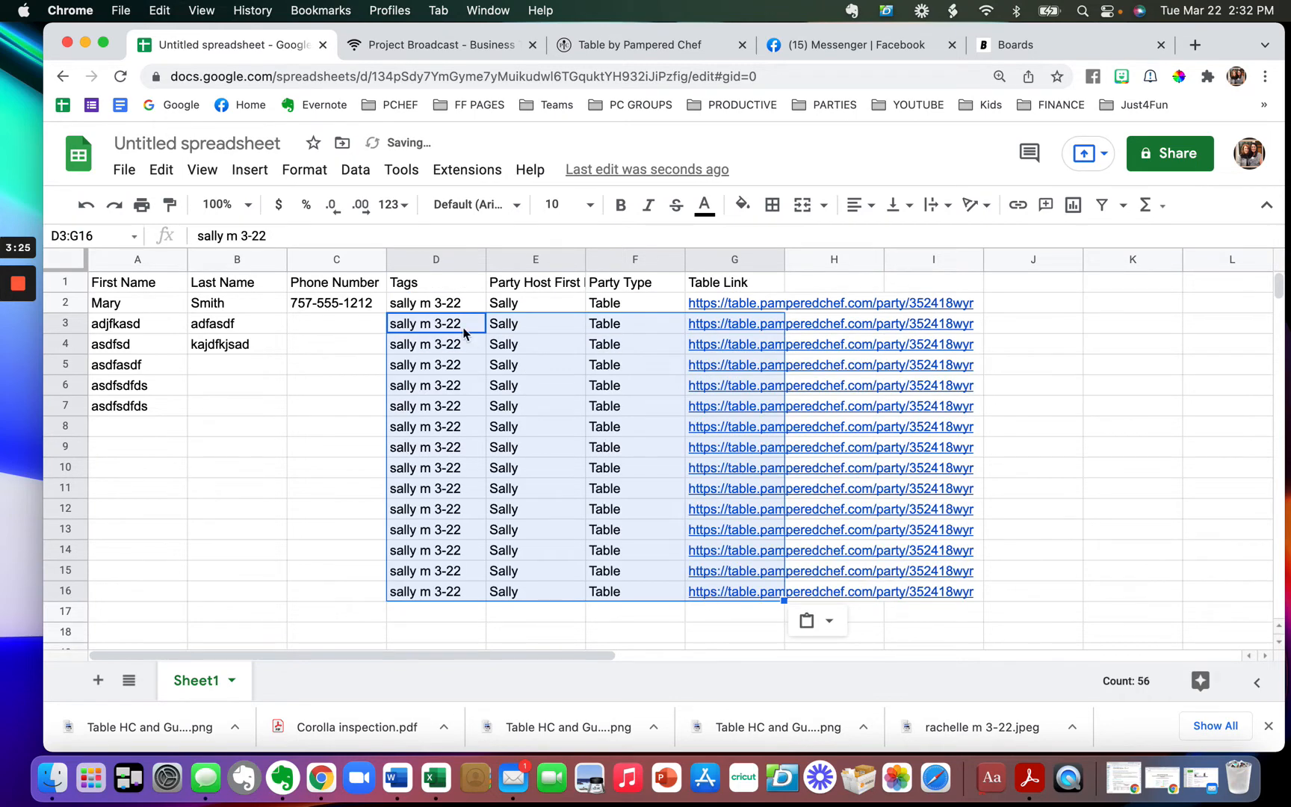
pyautogui.click(241, 490)
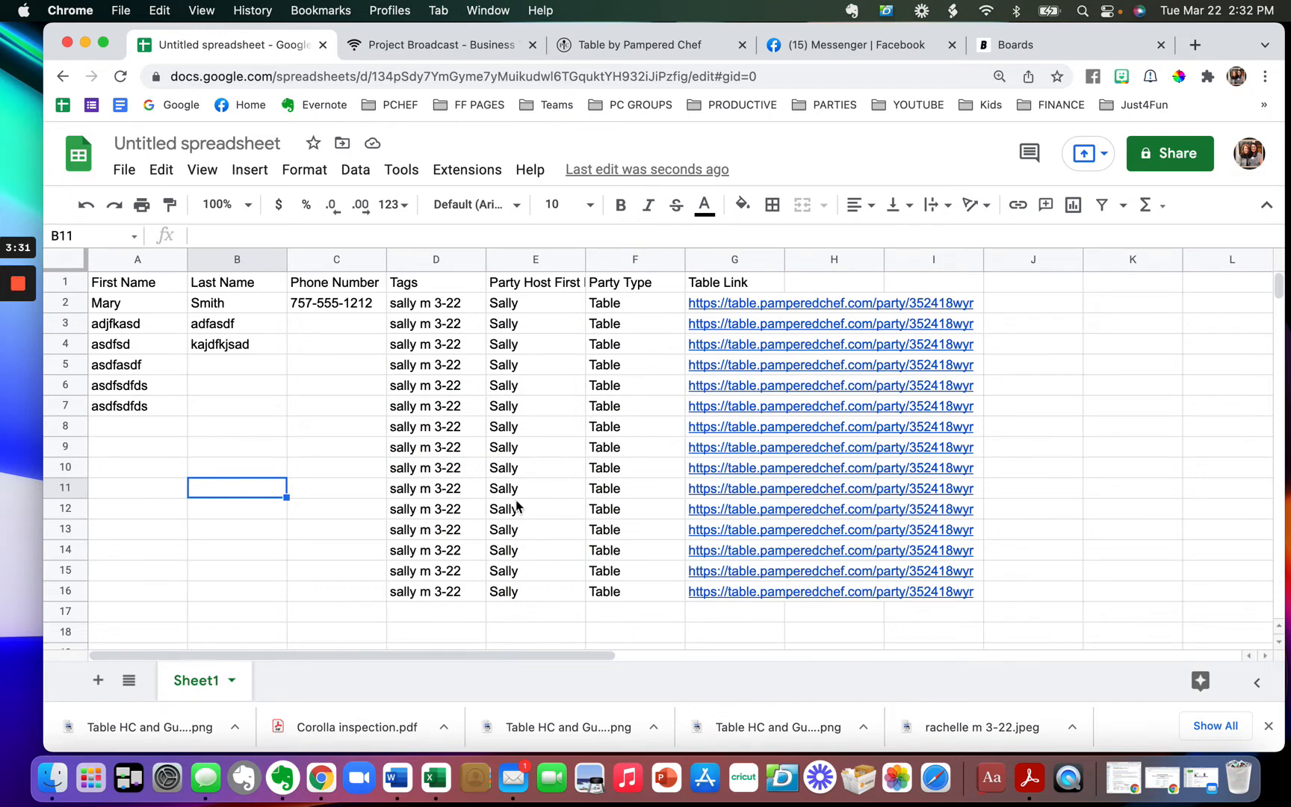
pyautogui.moveTo(153, 311); pyautogui.dragTo(319, 311)
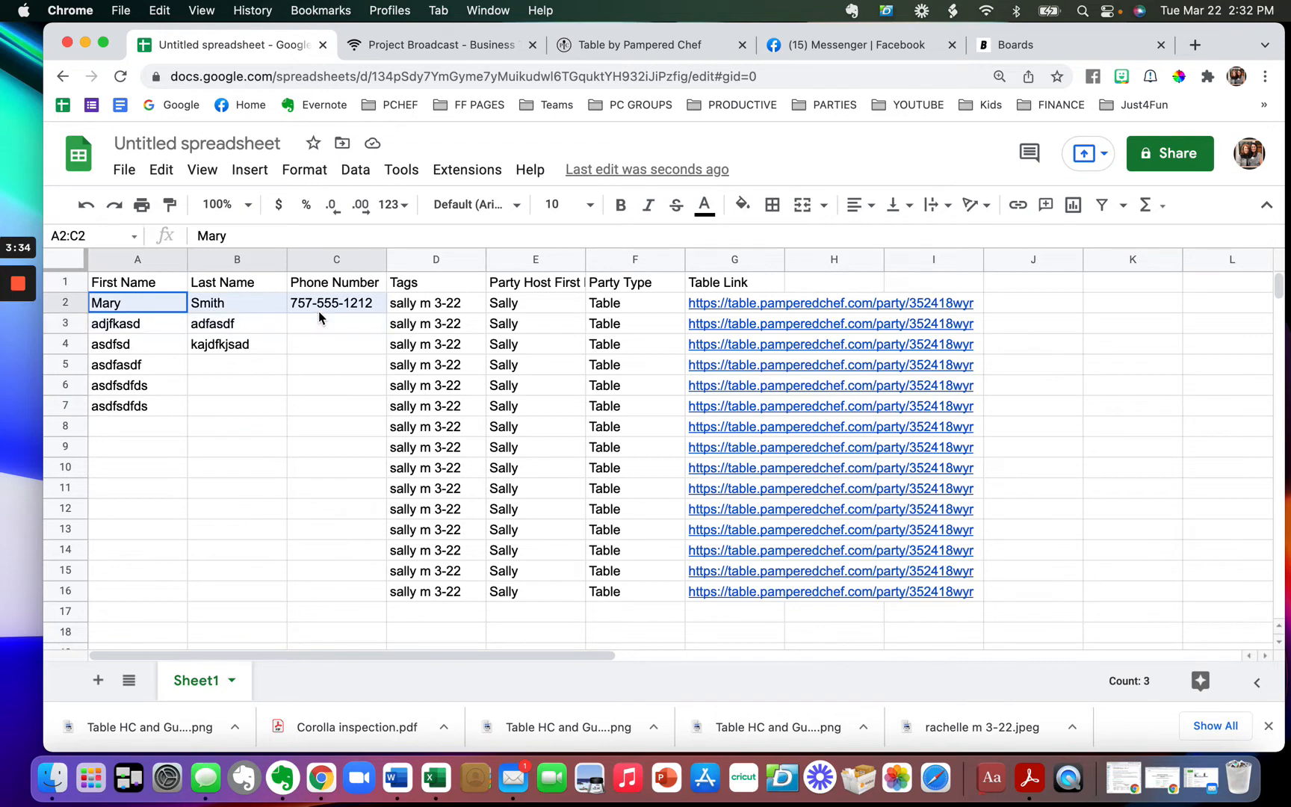
pyautogui.click(292, 447)
pyautogui.click(125, 171)
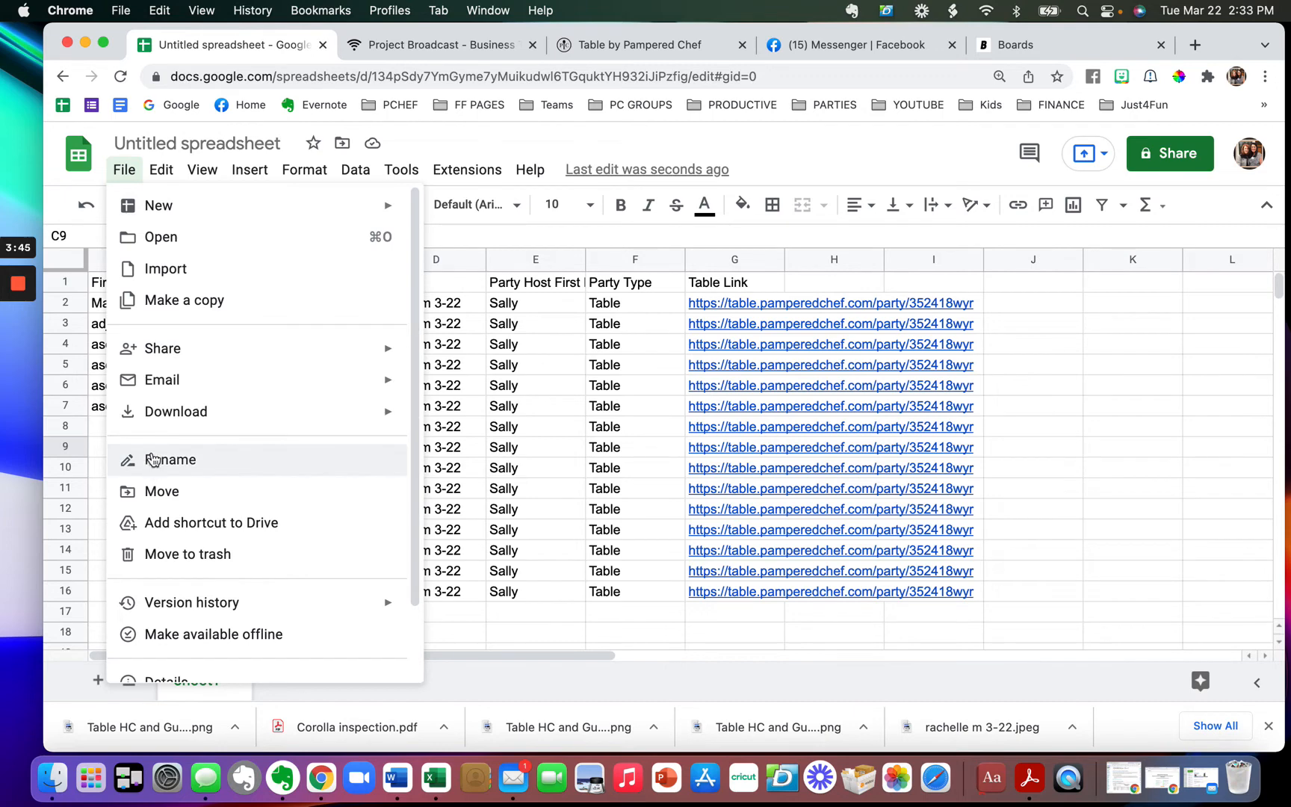
# - Download the sheet as Comma Separated Values (.csv) and close the Numbers preview
pyautogui.moveTo(162, 427)
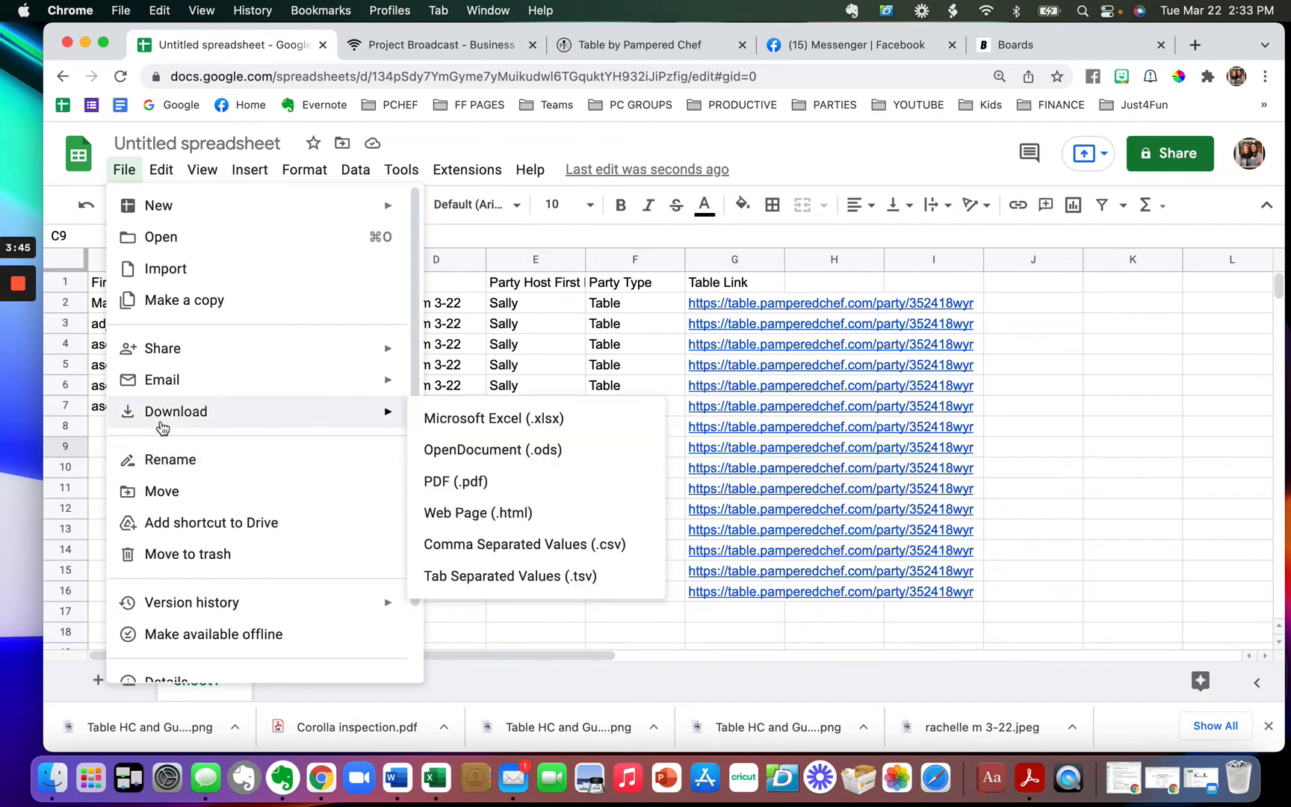
pyautogui.click(505, 551)
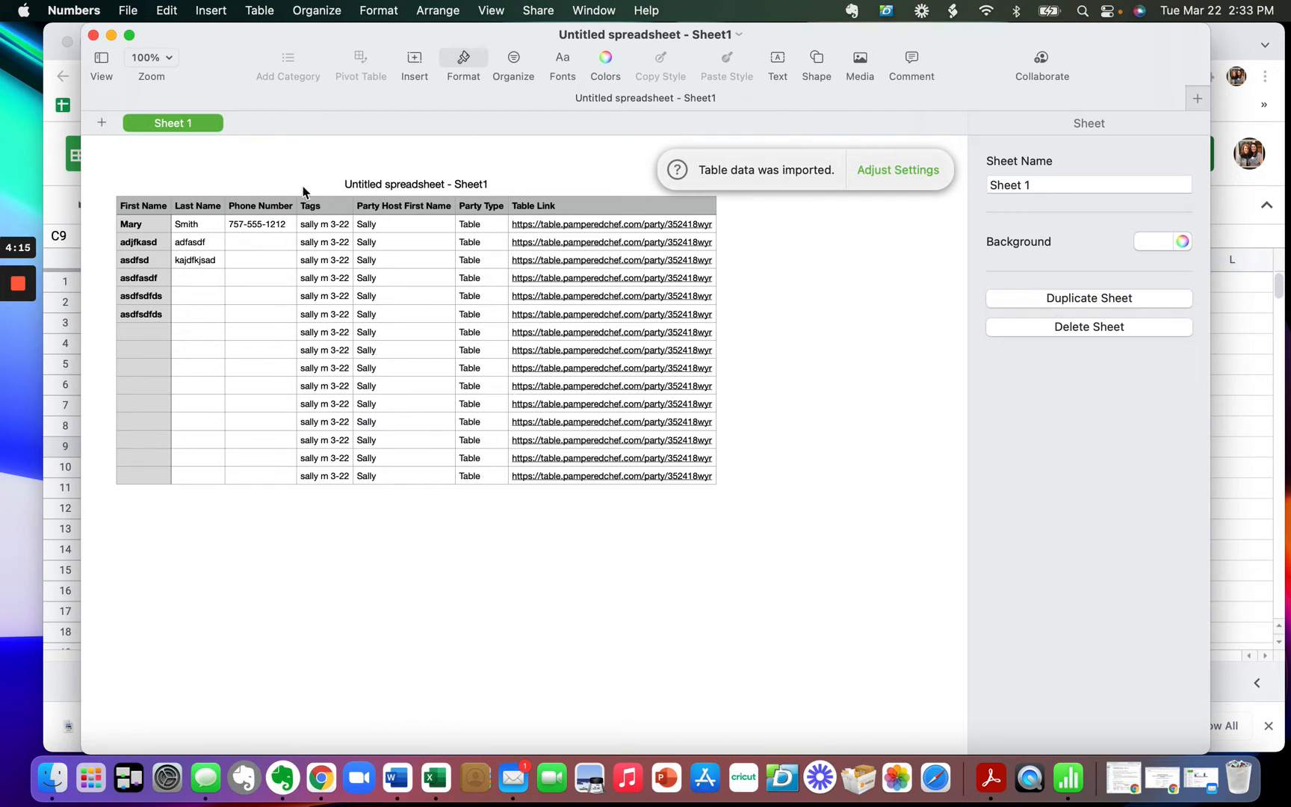
pyautogui.click(93, 35)
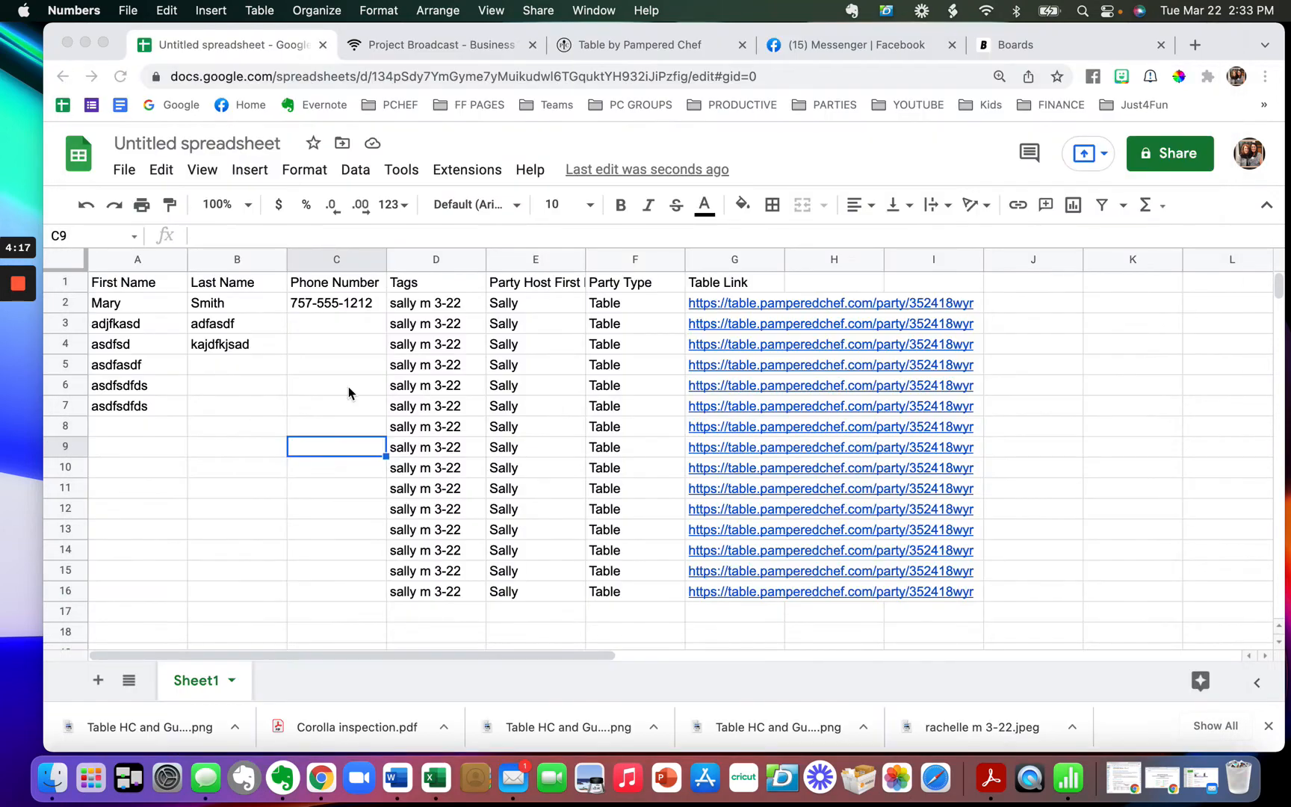
pyautogui.click(438, 788)
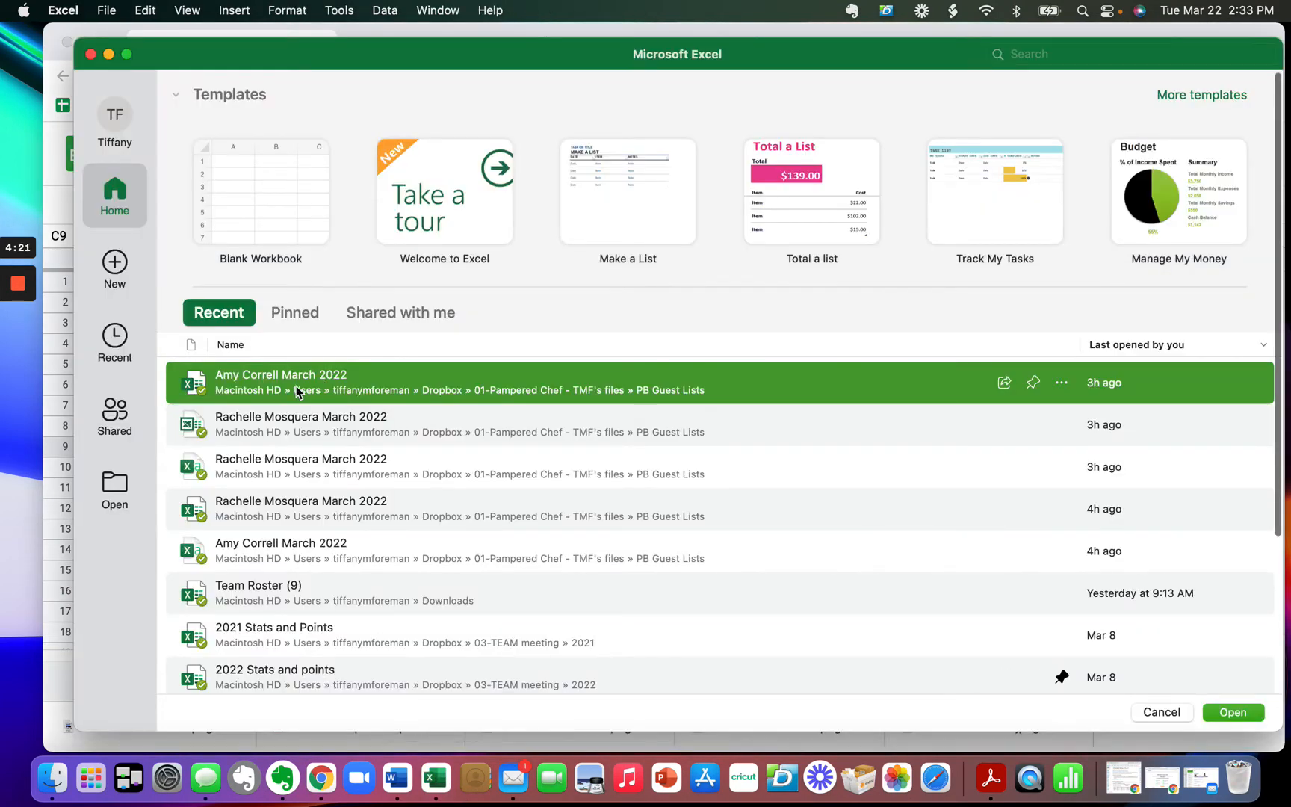
pyautogui.press('Escape')
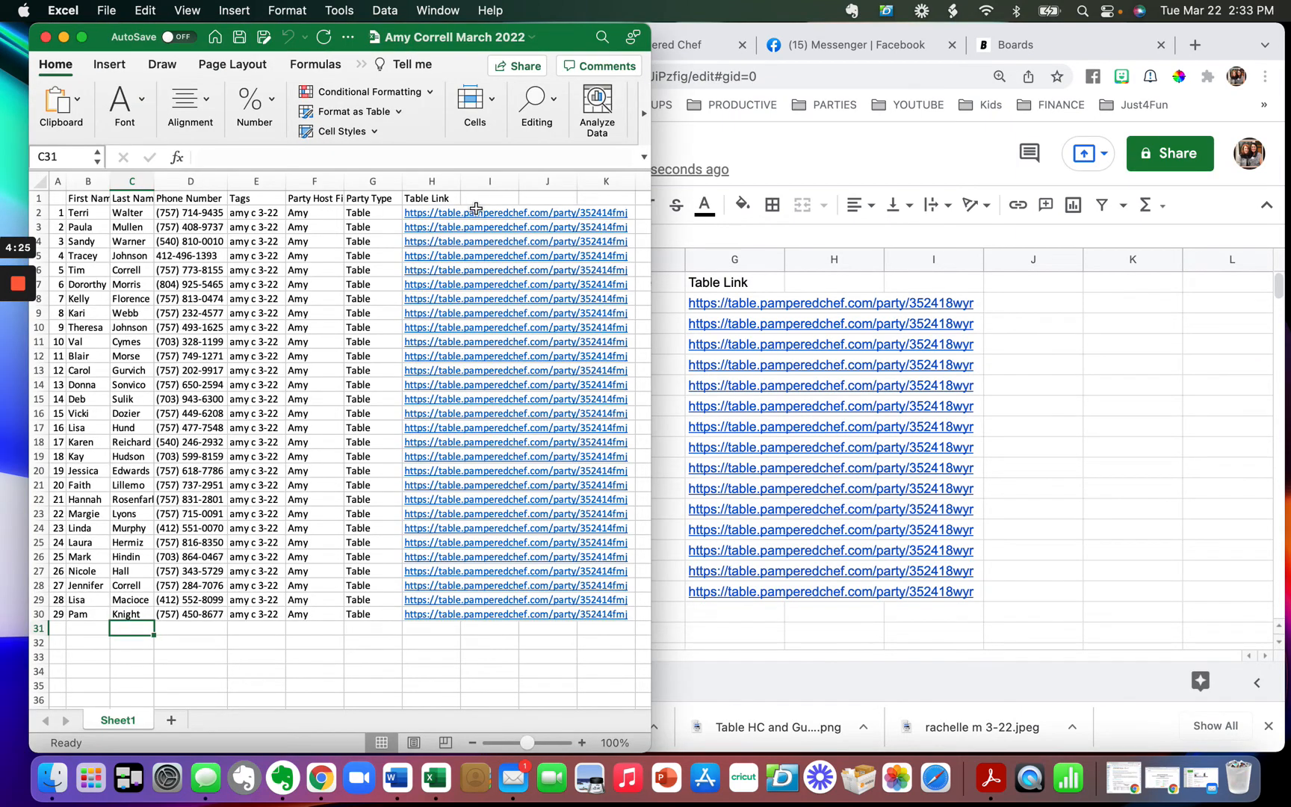
pyautogui.click(46, 38)
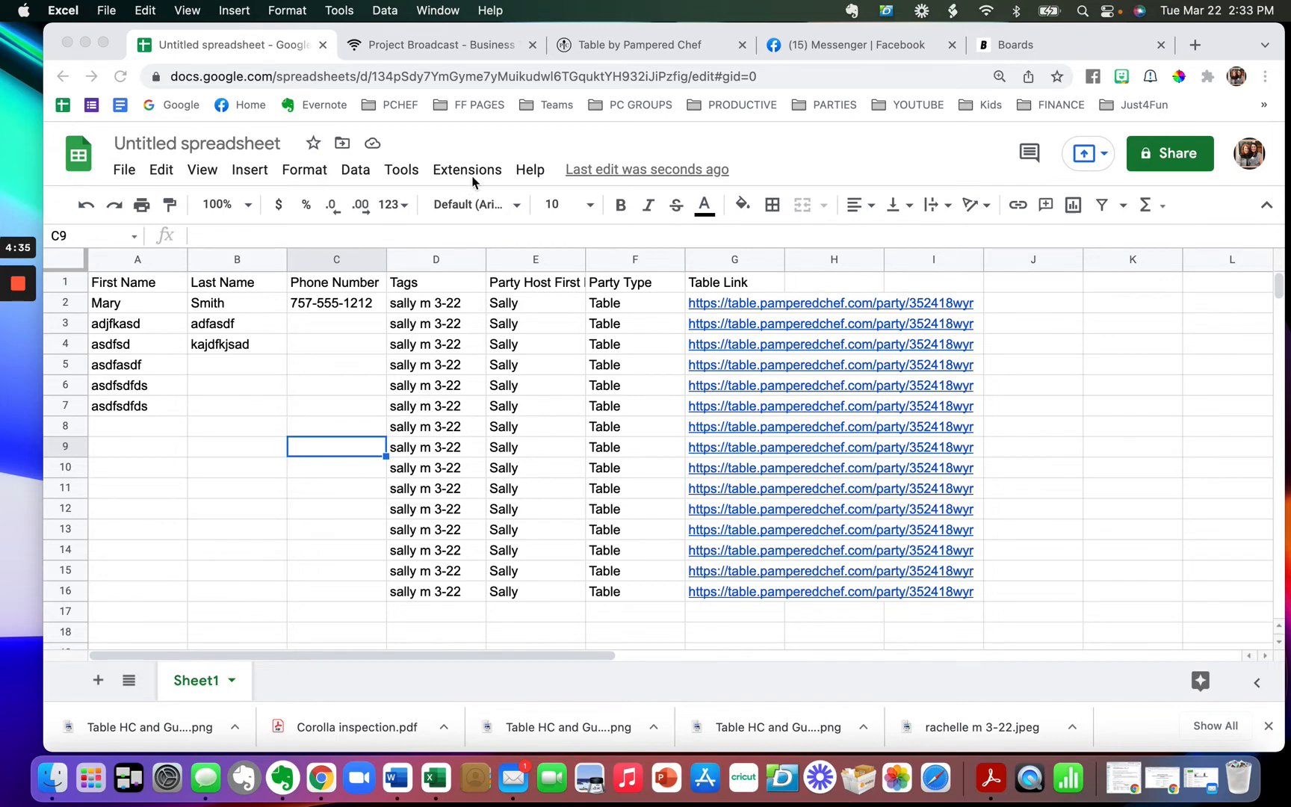
# - Open Project Broadcast's Import Contacts page and choose SELECT IMPORT FILE
pyautogui.click(432, 47)
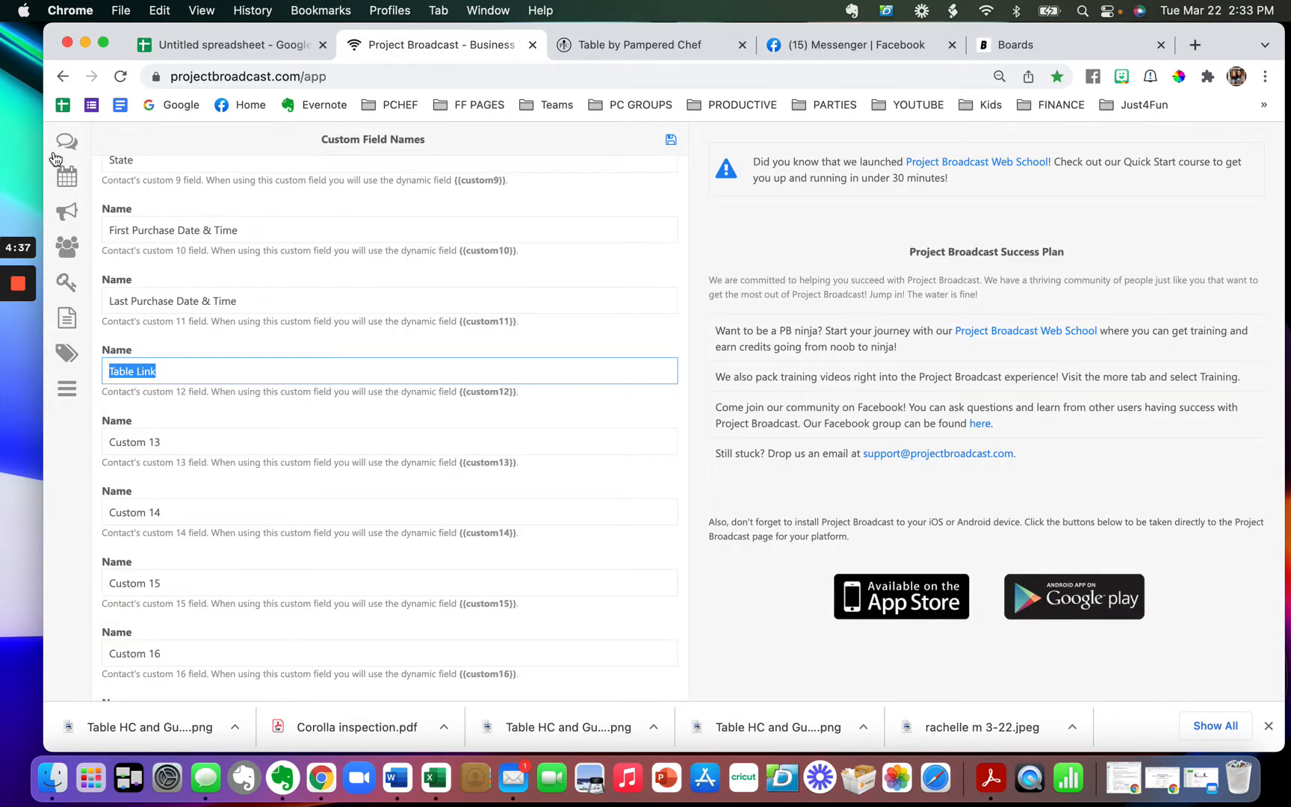
pyautogui.click(67, 388)
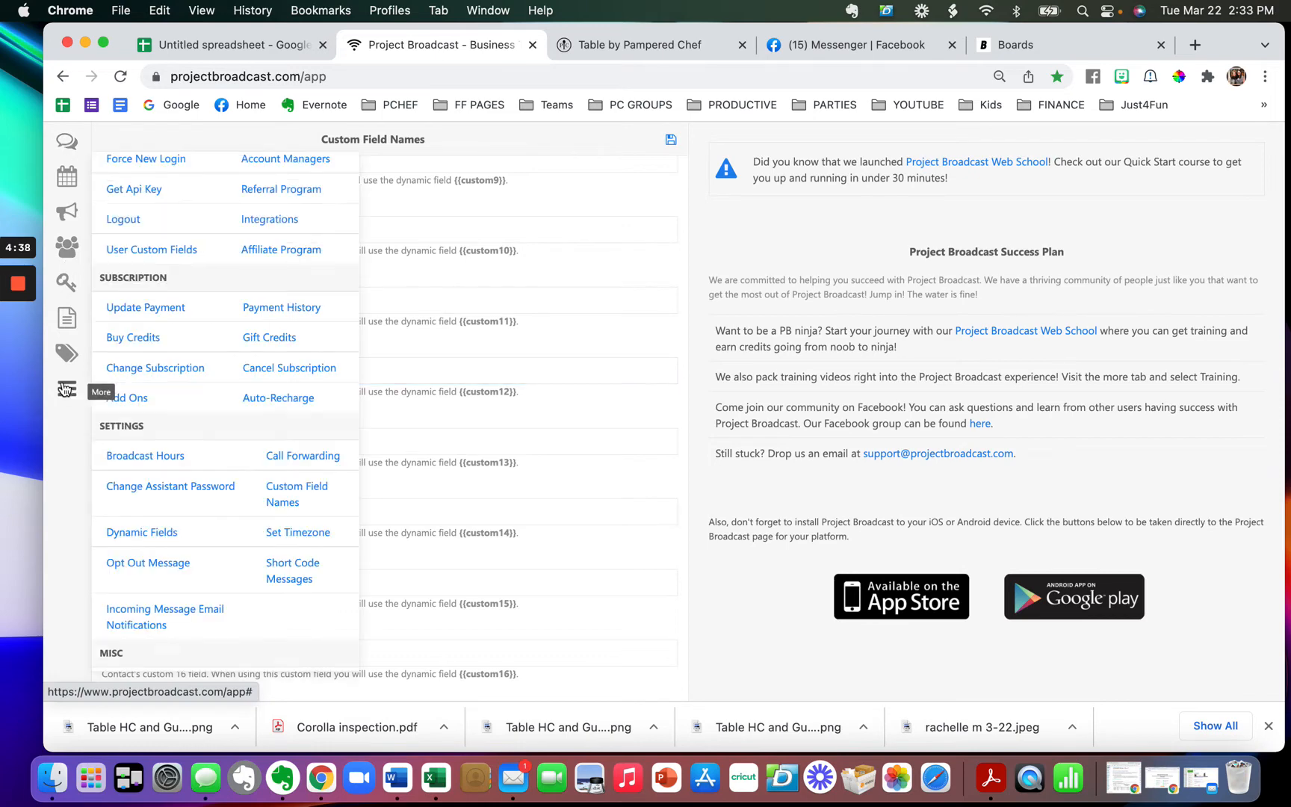
pyautogui.scroll(5, 124, 254)
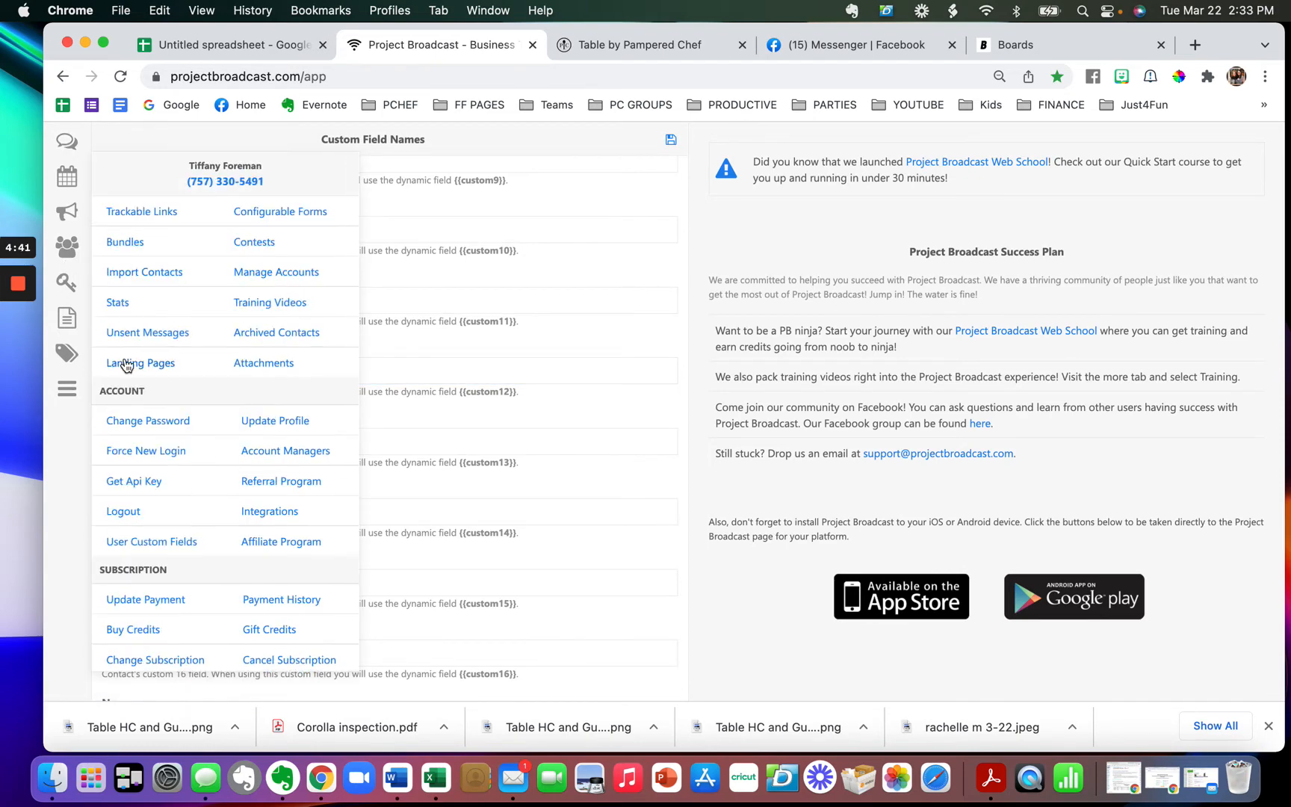
pyautogui.click(139, 273)
pyautogui.moveTo(417, 295); pyautogui.dragTo(475, 302)
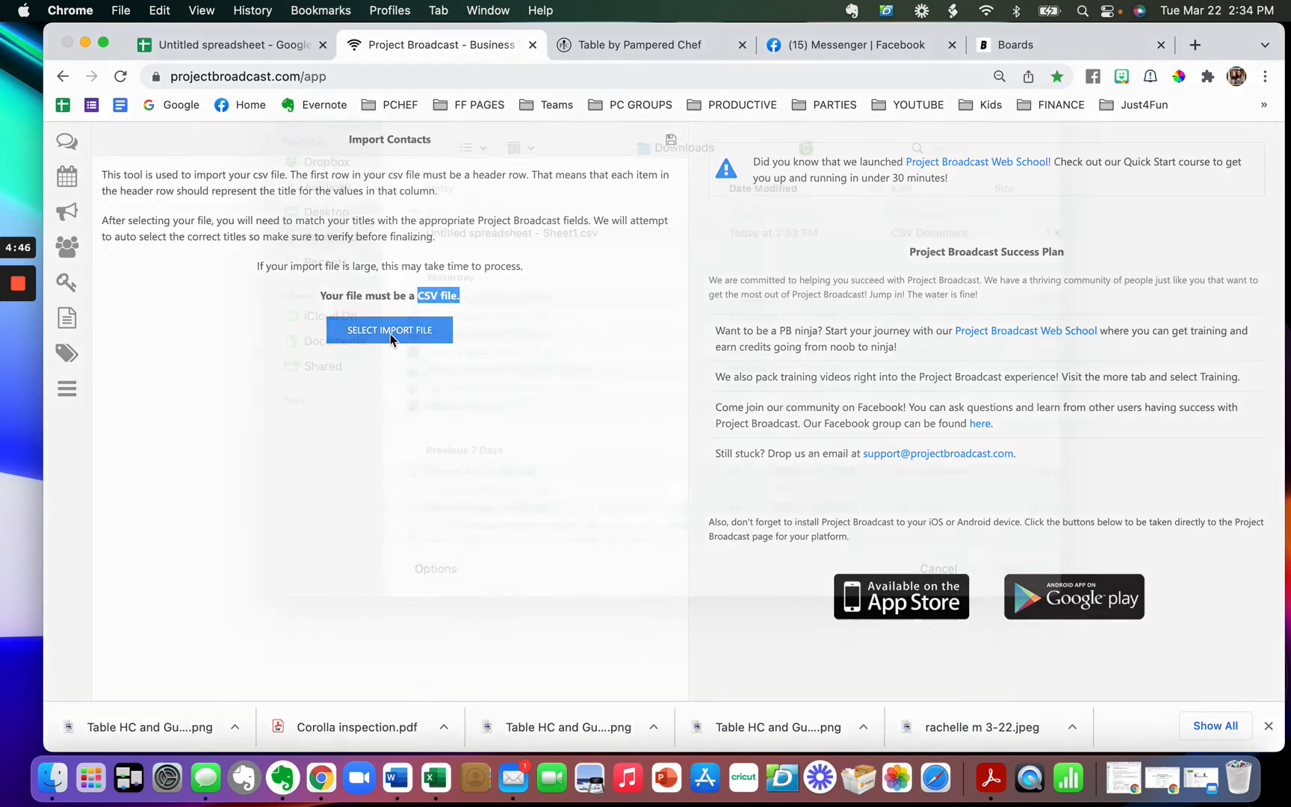
pyautogui.click(384, 336)
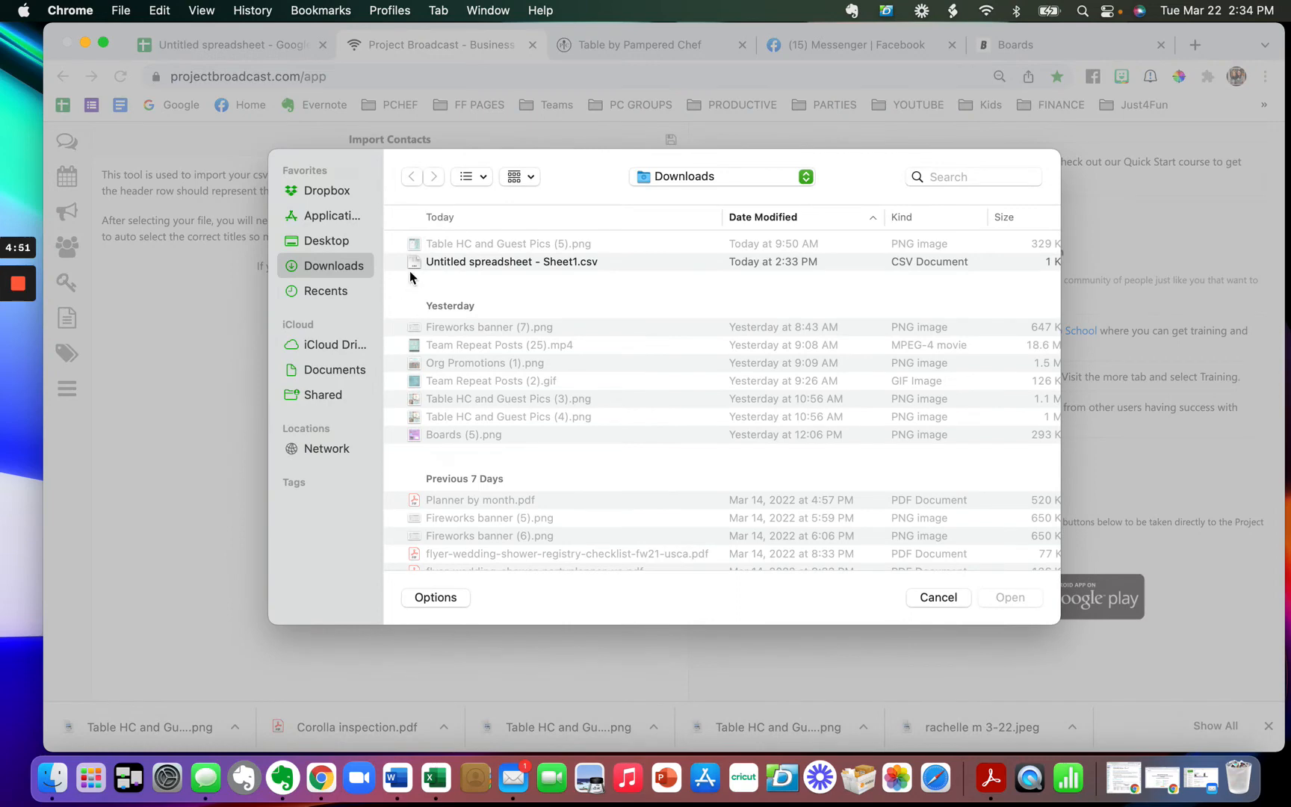
# - Load the March 2022 guest-list CSV from Dropbox > PB Guest Lists
pyautogui.click(336, 196)
pyautogui.doubleClick(457, 245)
pyautogui.click(457, 245)
pyautogui.doubleClick(457, 245)
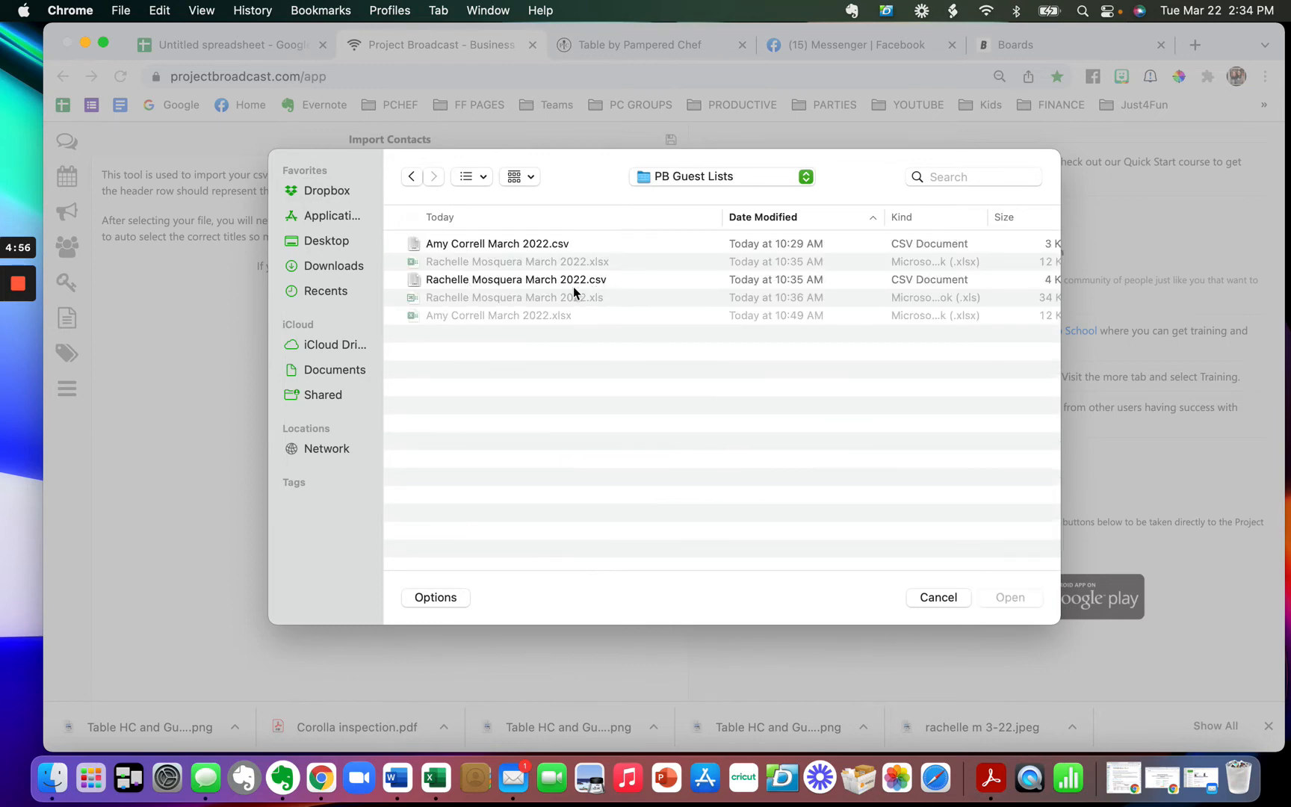
pyautogui.click(506, 245)
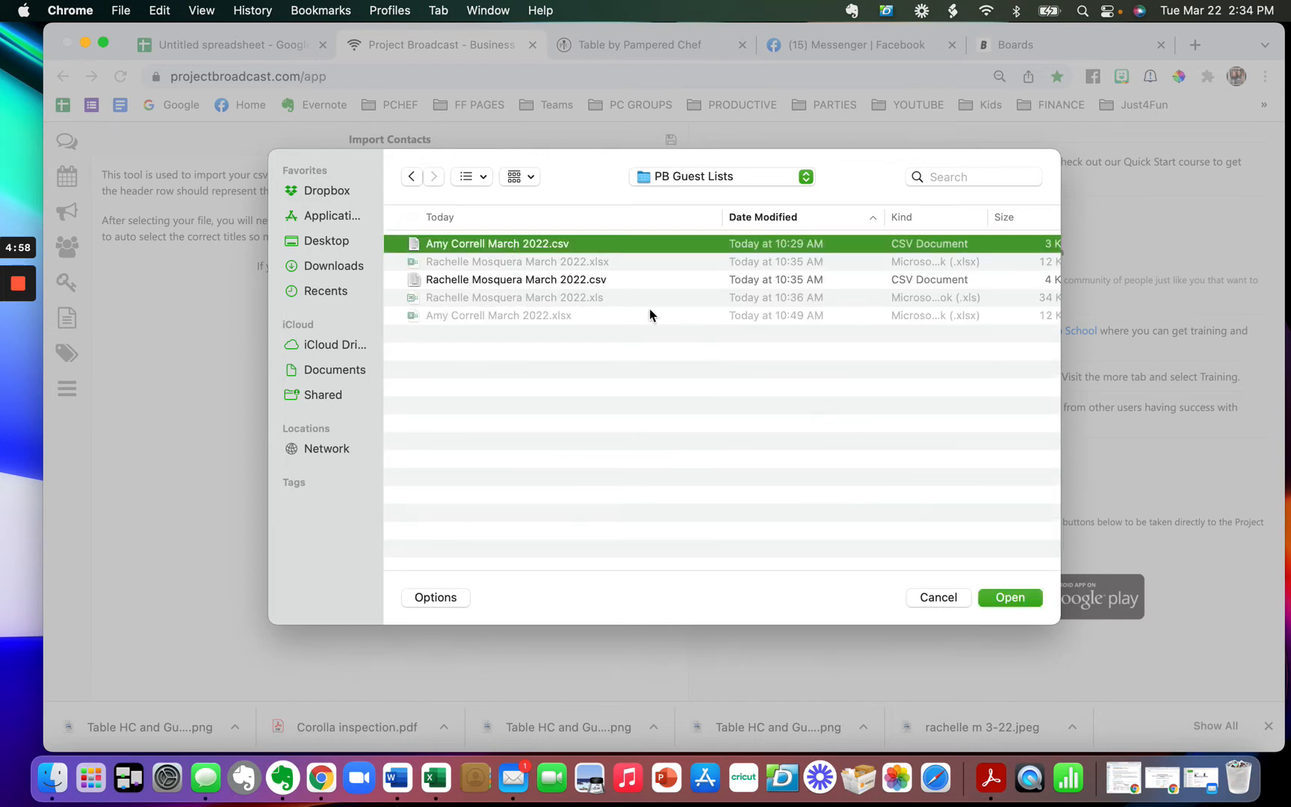
pyautogui.click(1001, 596)
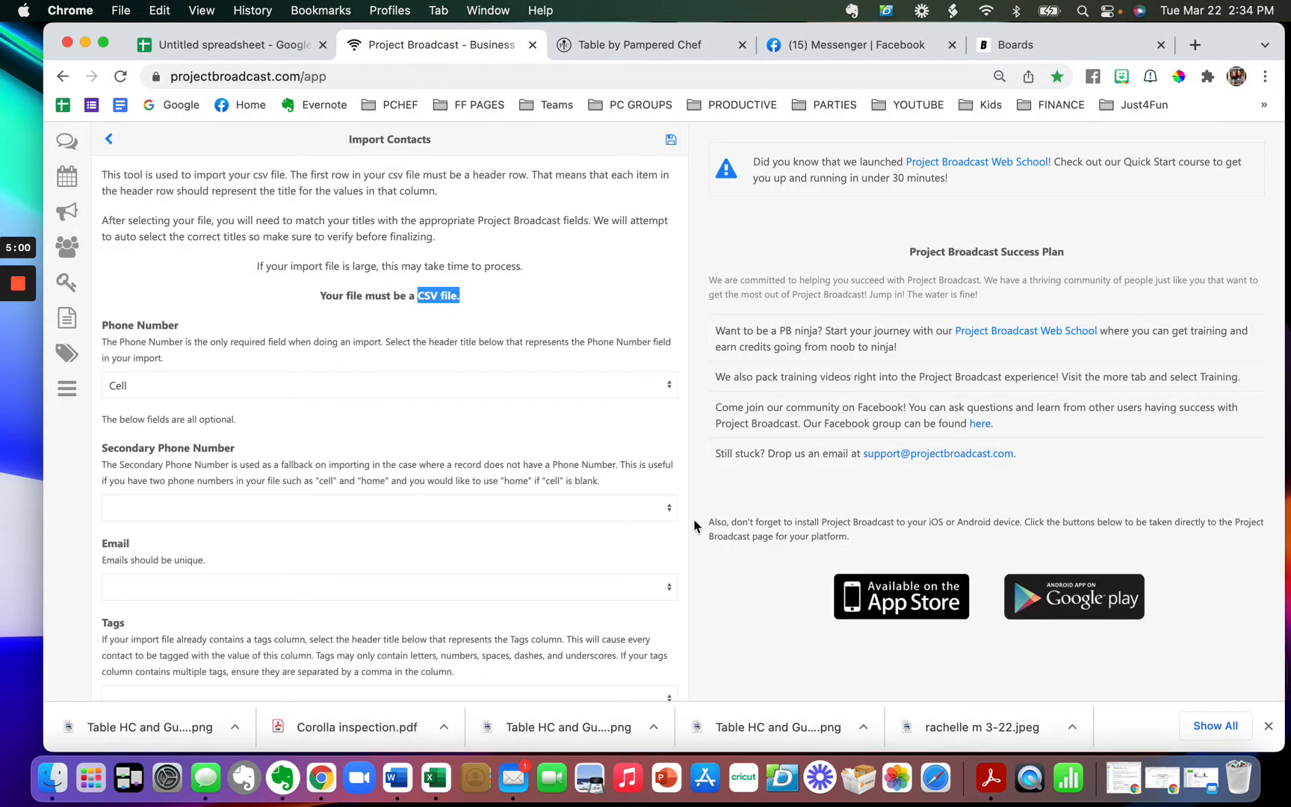
# - Map Phone Number to Cell, Tags to Tag, First Name to First and Last Name to Last
pyautogui.click(125, 385)
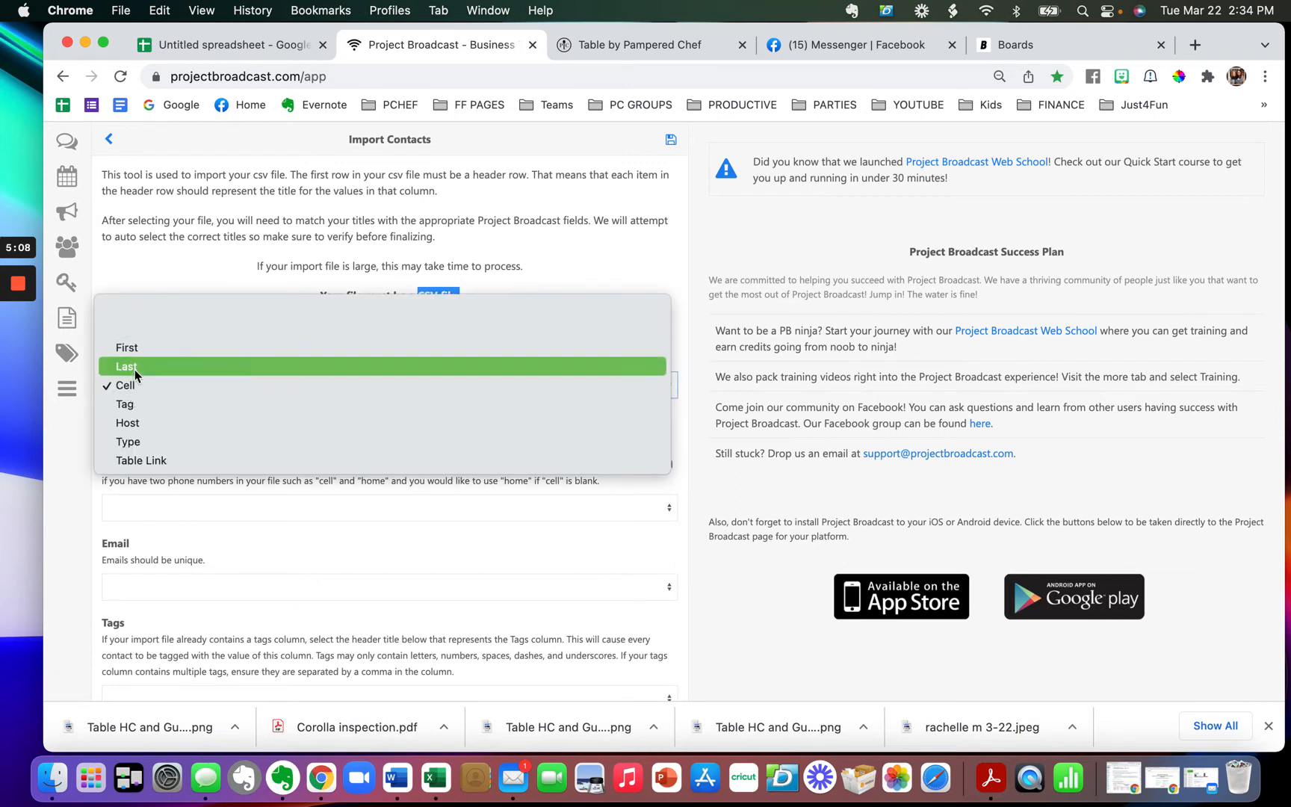
pyautogui.click(133, 387)
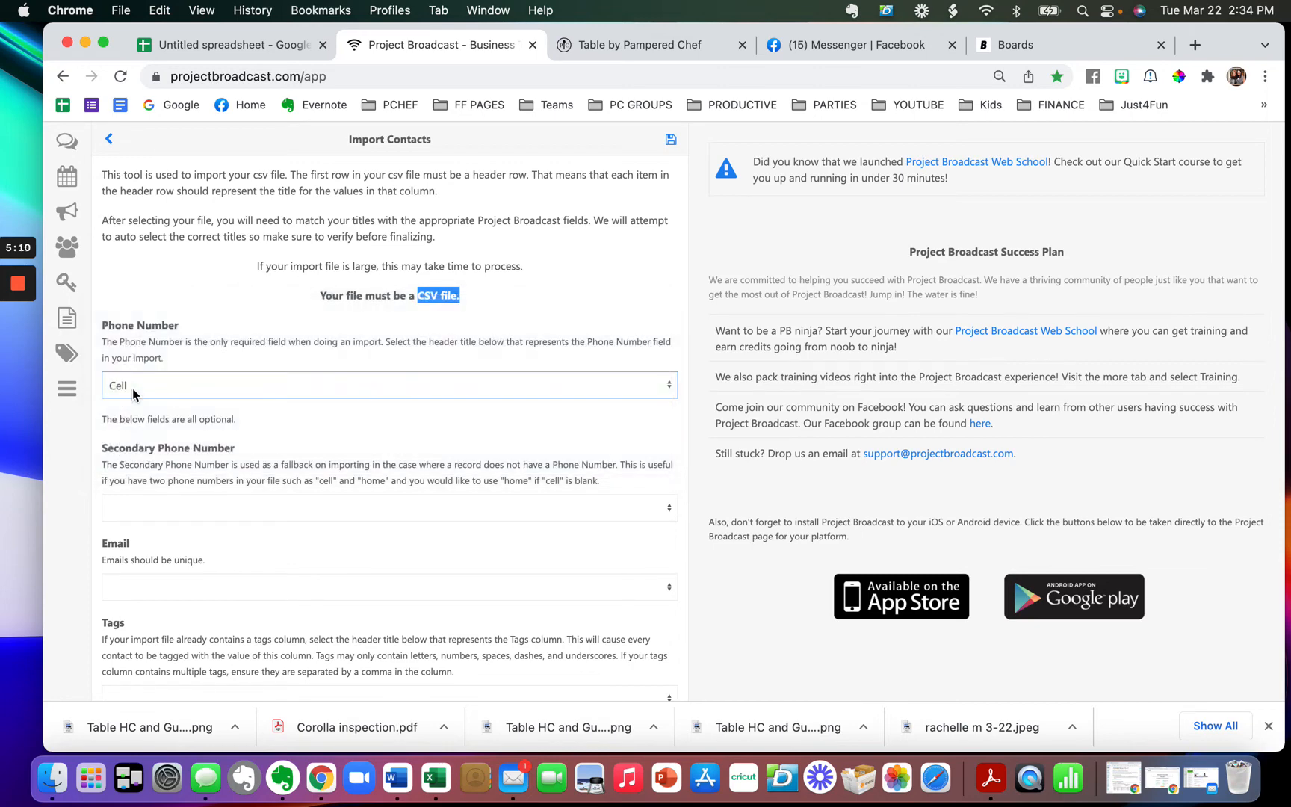
pyautogui.scroll(-3, 190, 521)
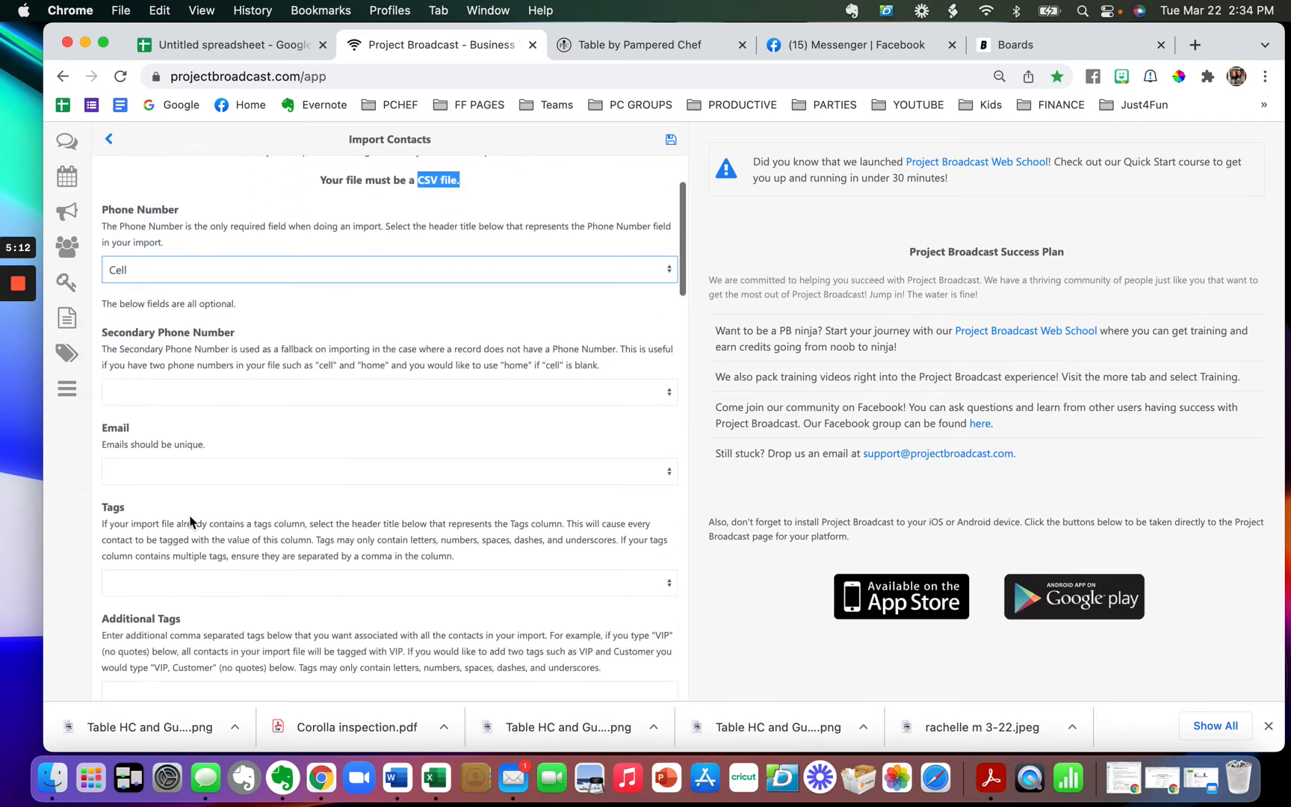
pyautogui.click(141, 581)
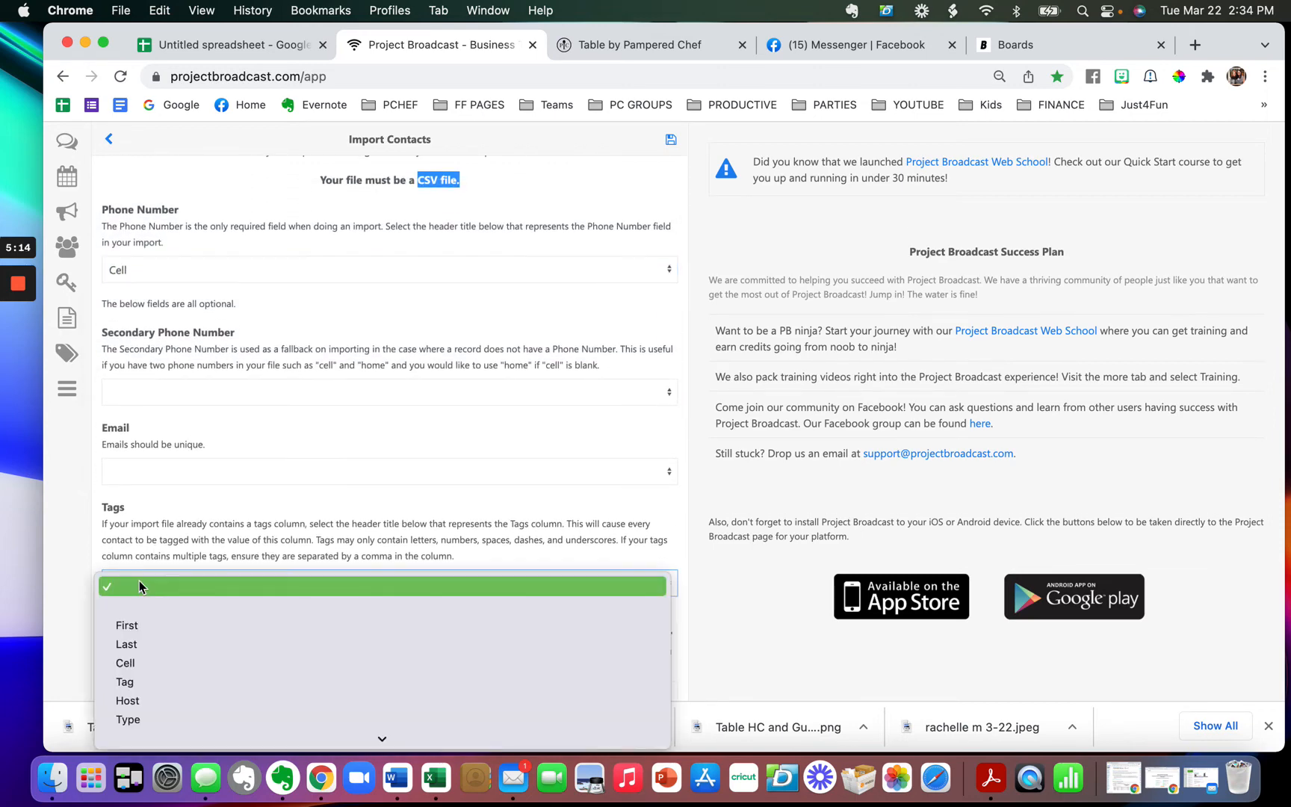
pyautogui.click(144, 683)
pyautogui.scroll(-10, 196, 519)
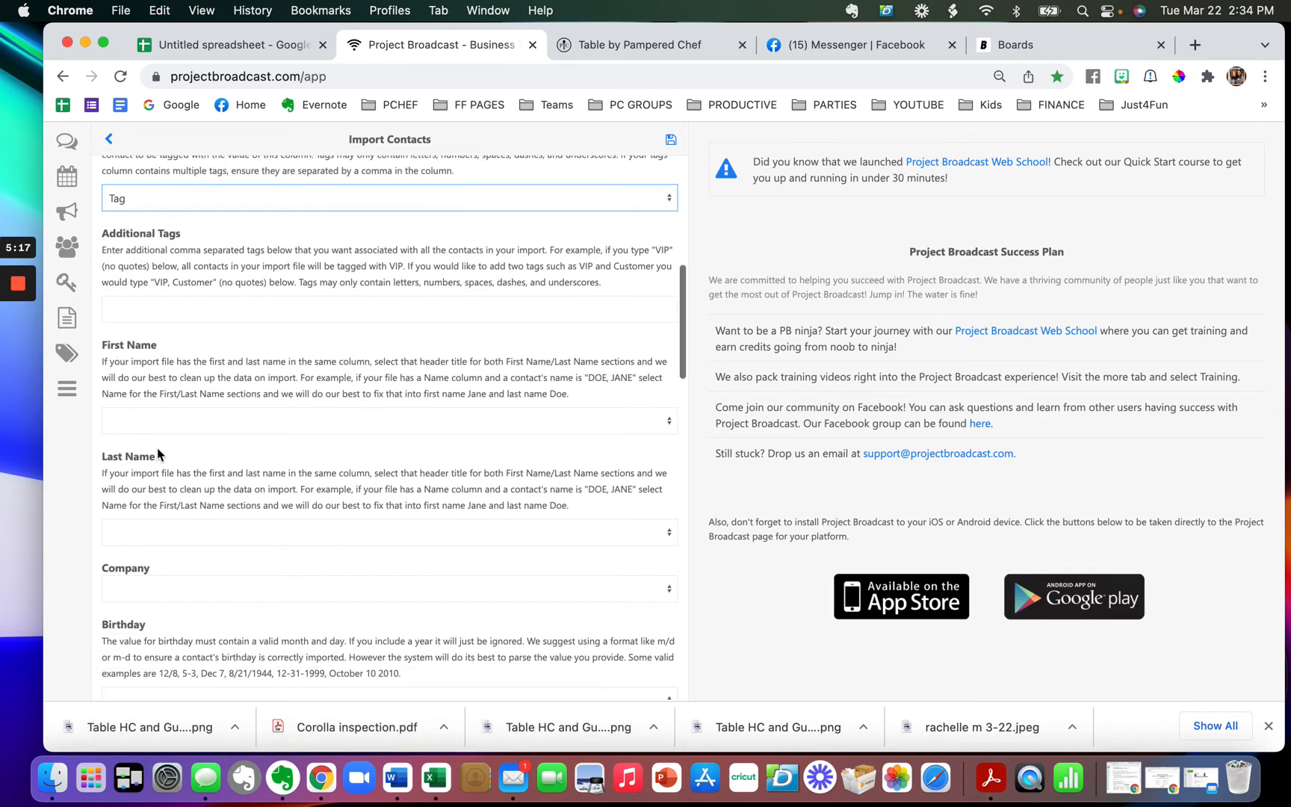
pyautogui.click(151, 432)
pyautogui.click(151, 462)
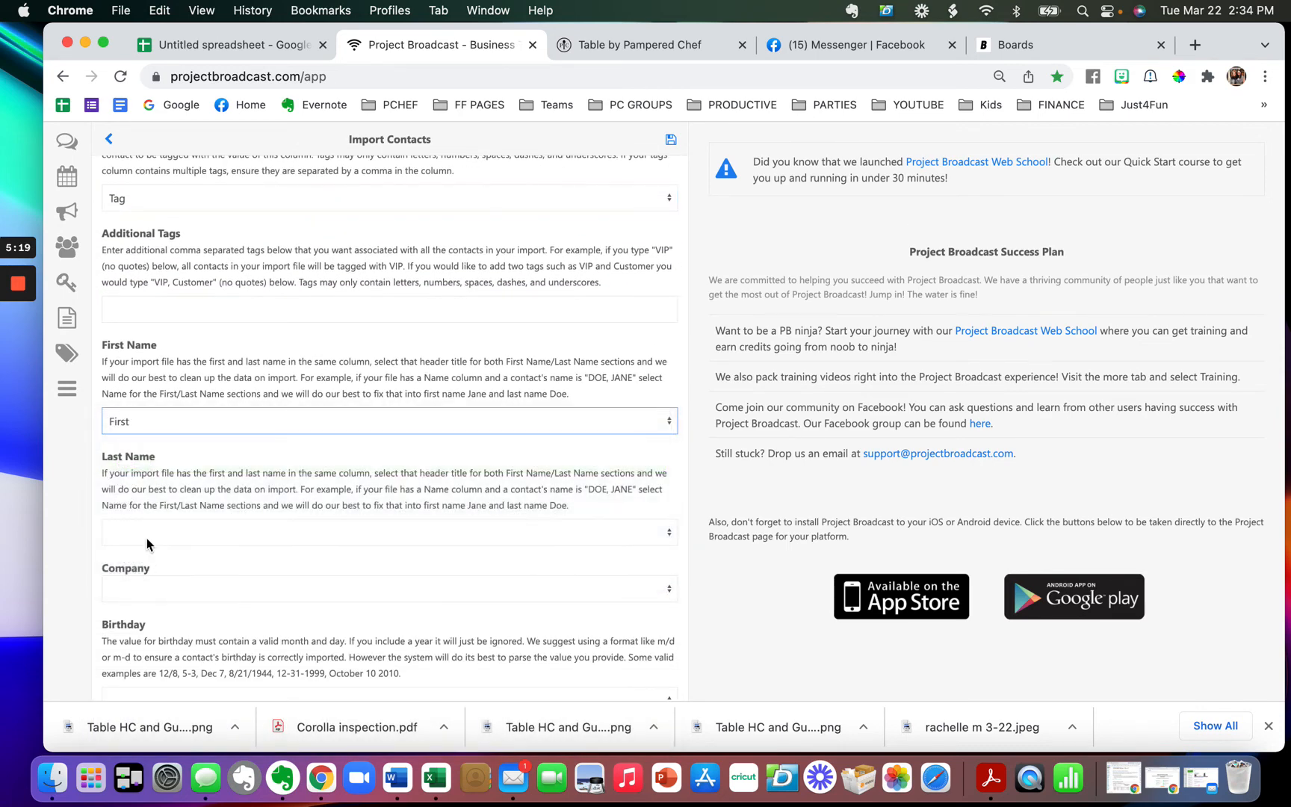
pyautogui.click(146, 538)
pyautogui.click(146, 587)
# - Map Party Host to Host, Party Type to Type, keep Table Link, then run the import
pyautogui.scroll(-1, 229, 465)
pyautogui.scroll(-12, 229, 465)
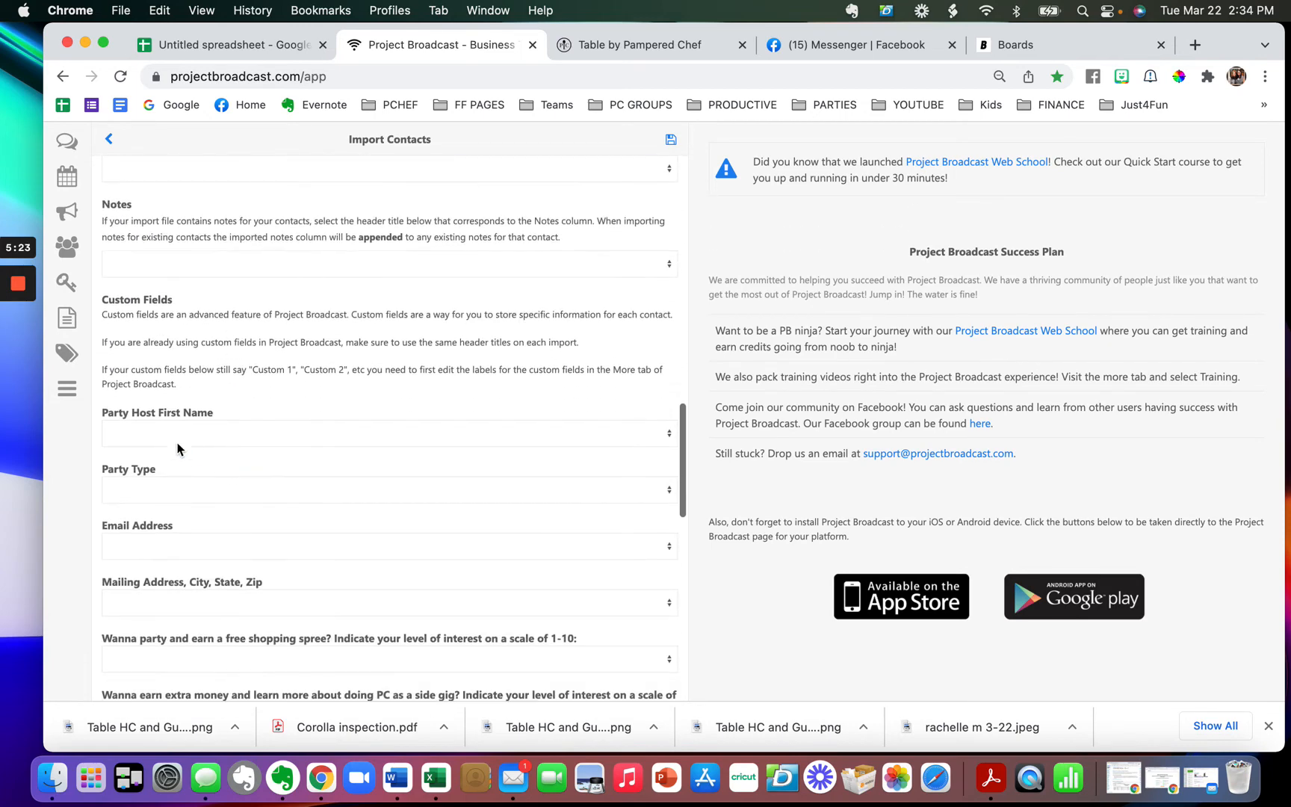
pyautogui.click(168, 432)
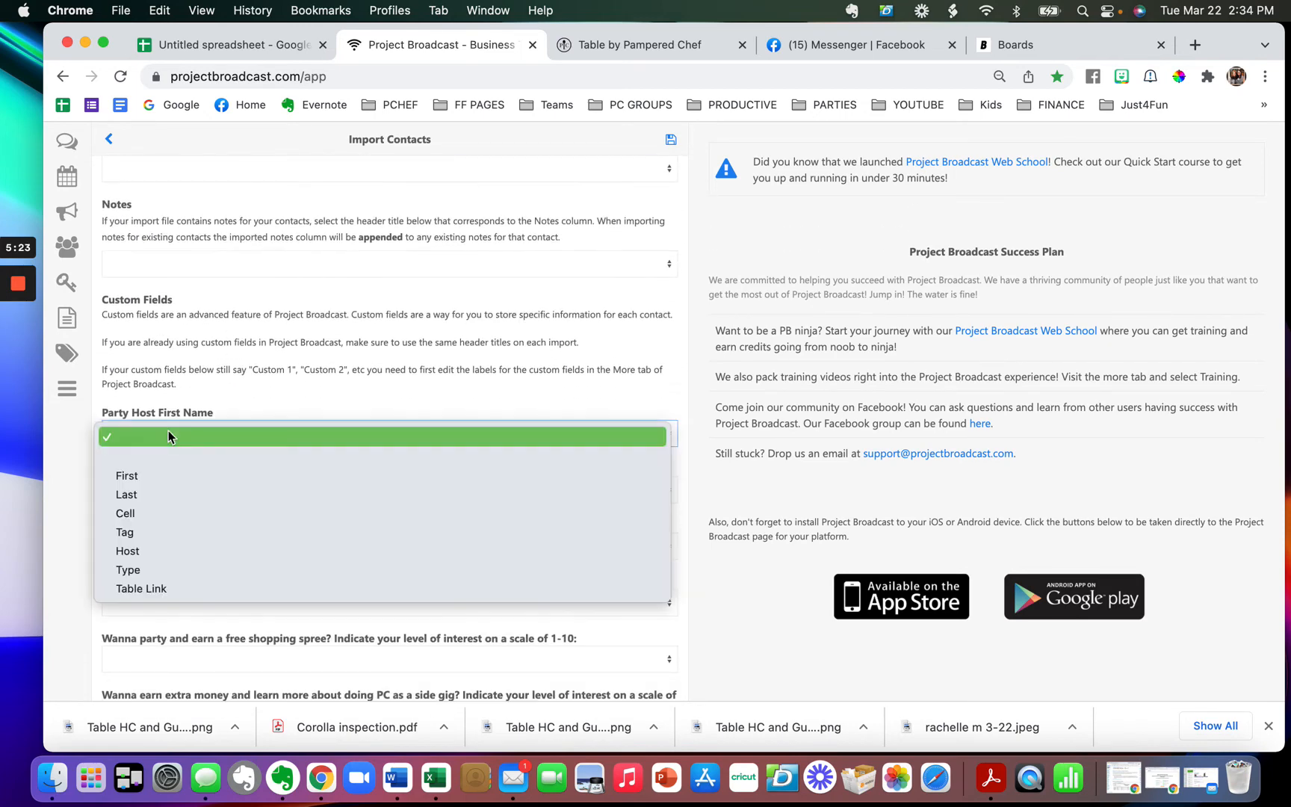
pyautogui.click(161, 548)
pyautogui.click(165, 494)
pyautogui.click(162, 626)
pyautogui.scroll(-10, 225, 514)
pyautogui.scroll(3, 225, 514)
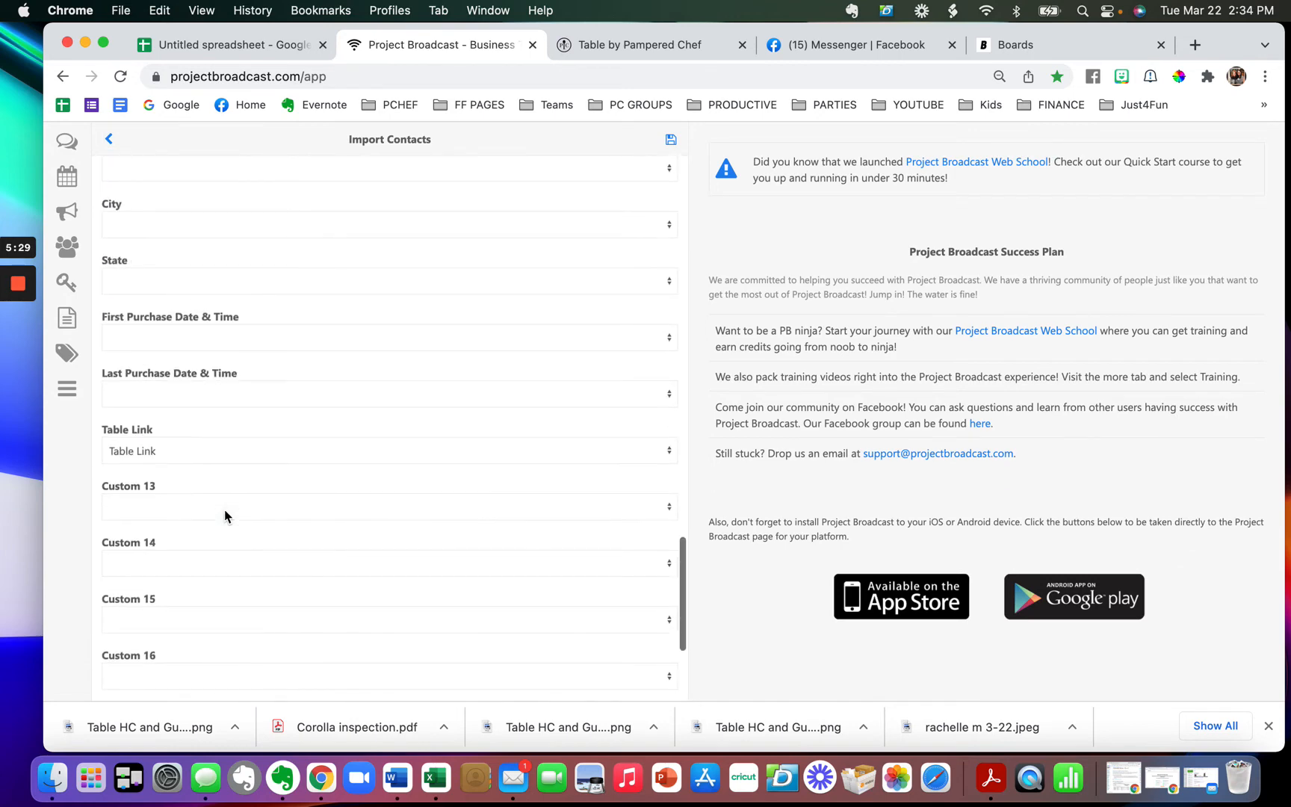
pyautogui.click(142, 448)
pyautogui.click(142, 447)
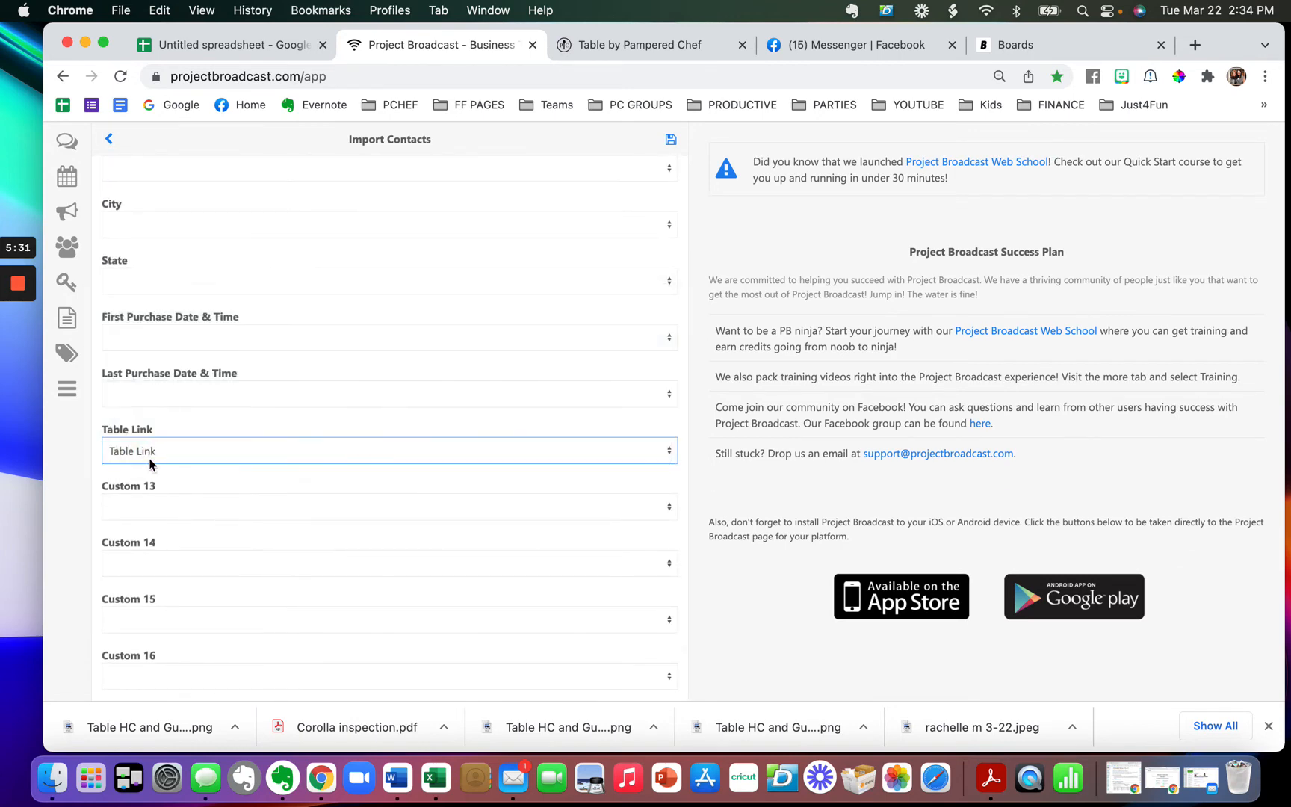
pyautogui.click(670, 140)
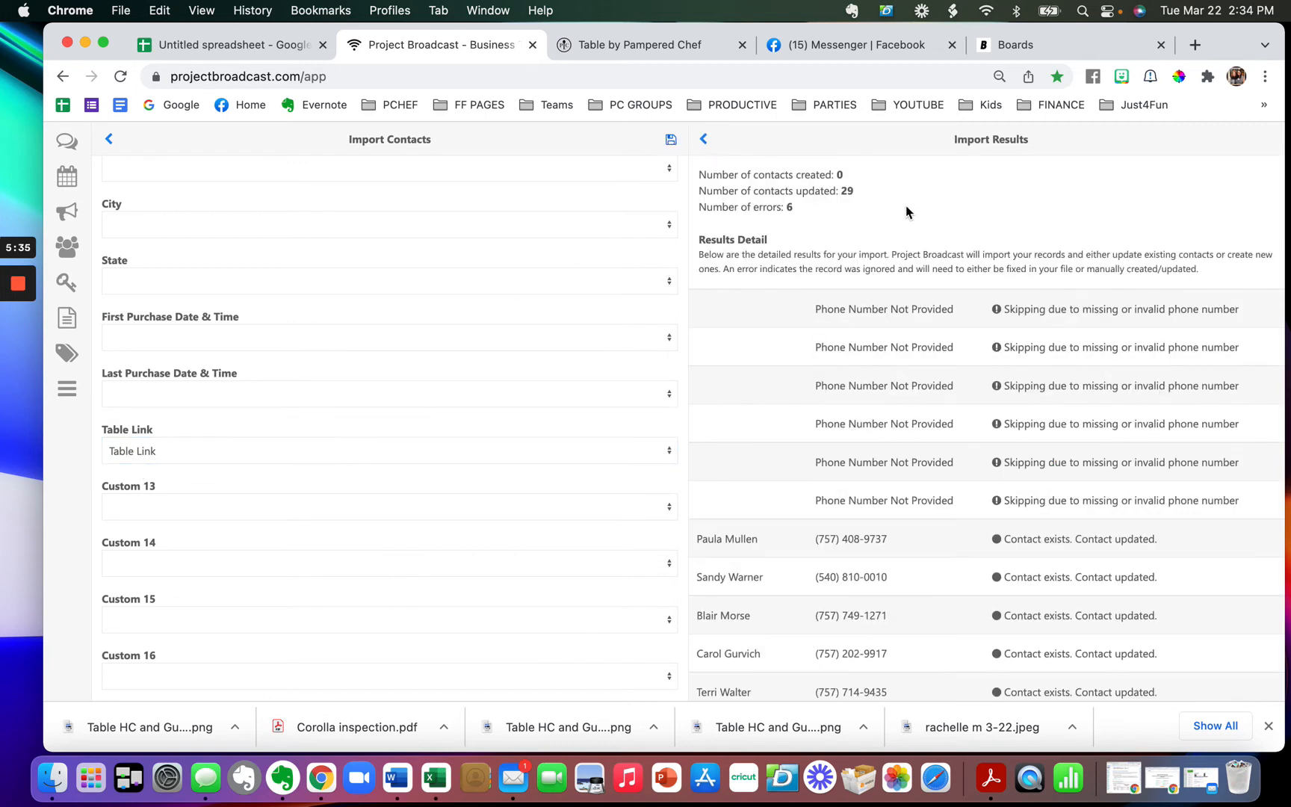
pyautogui.moveTo(854, 192); pyautogui.dragTo(805, 177)
pyautogui.click(480, 312)
pyautogui.scroll(3, 480, 312)
pyautogui.scroll(15, 480, 312)
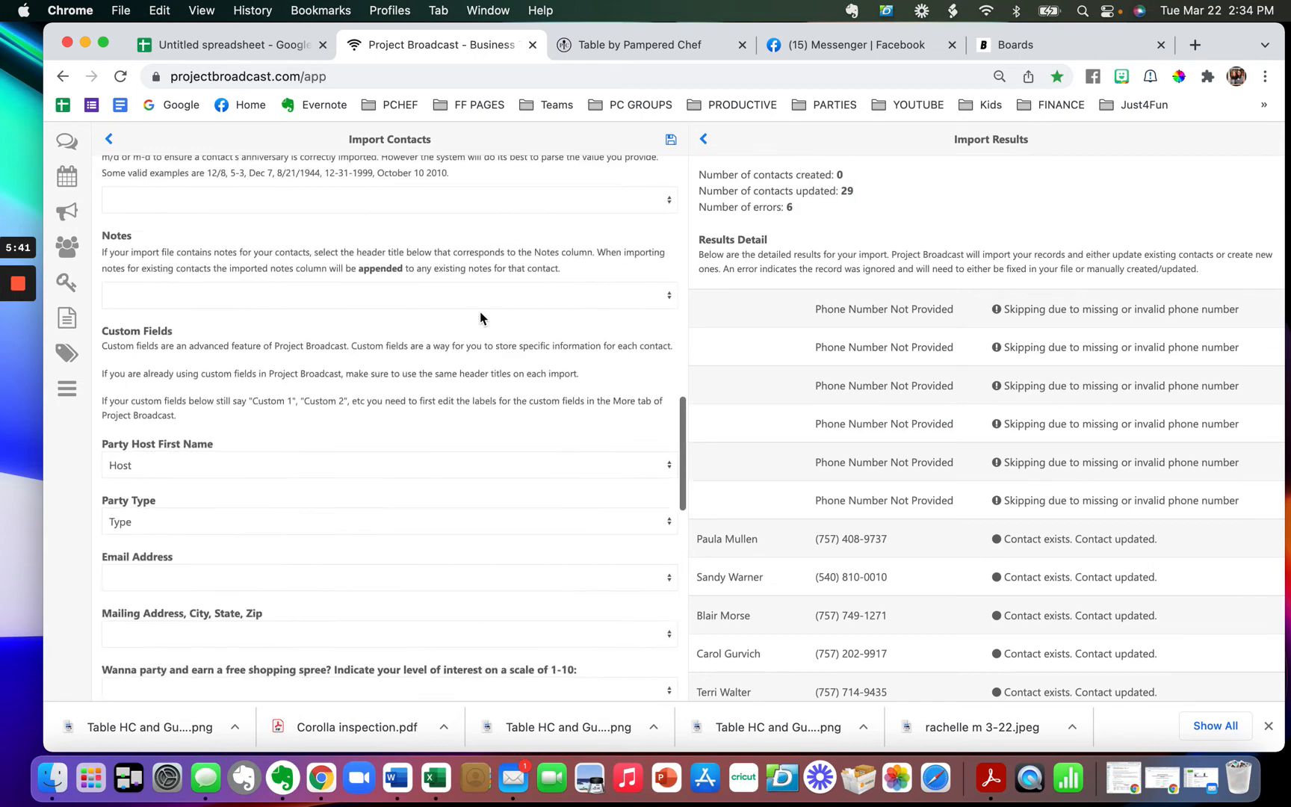
pyautogui.scroll(-15, 480, 318)
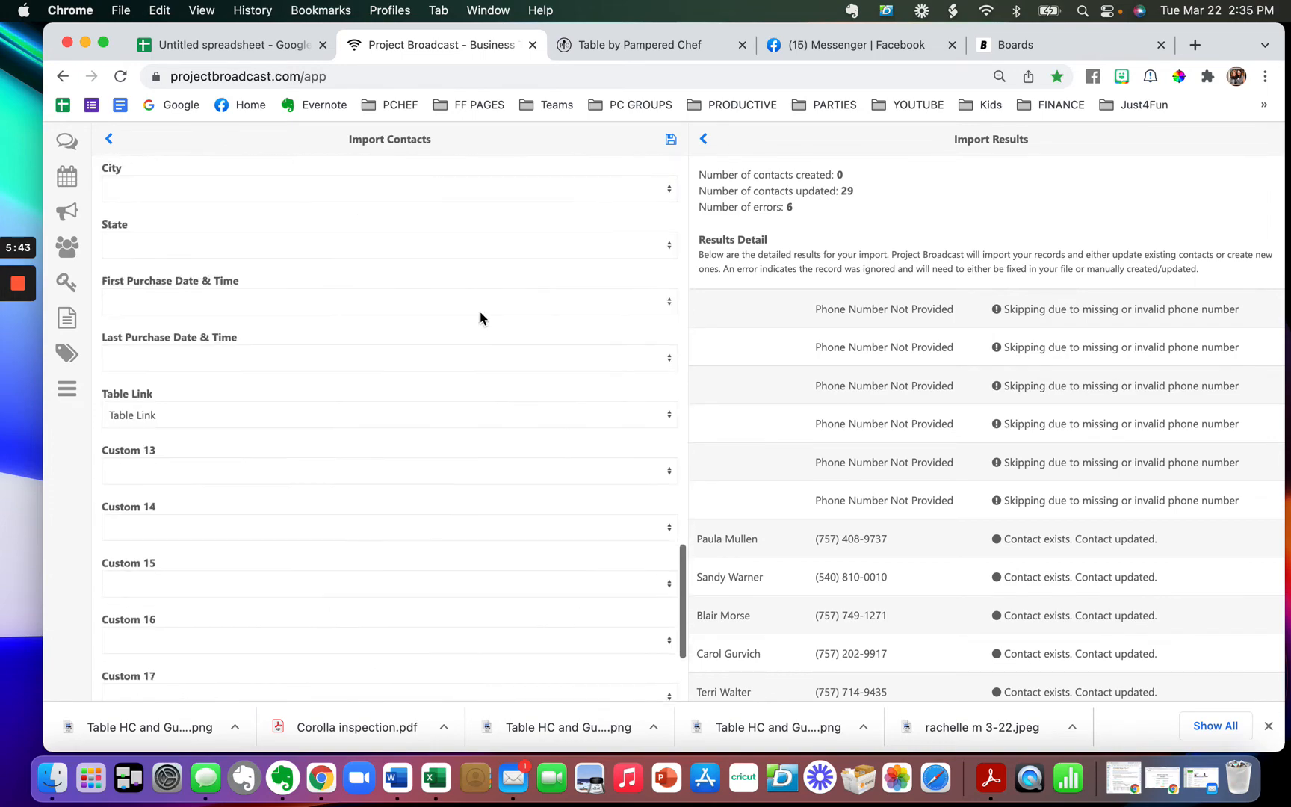
pyautogui.scroll(4, 480, 317)
pyautogui.scroll(4, 480, 317)
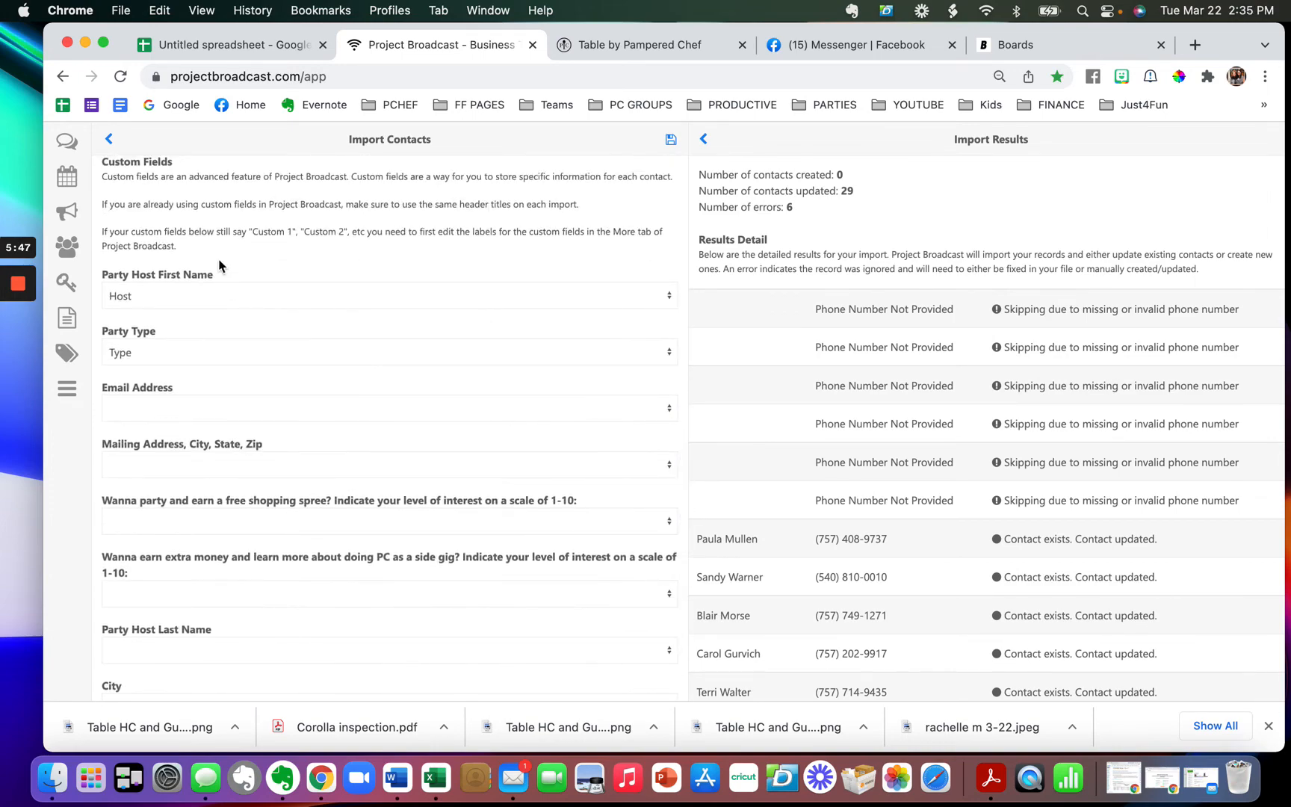
pyautogui.moveTo(103, 273); pyautogui.dragTo(239, 274)
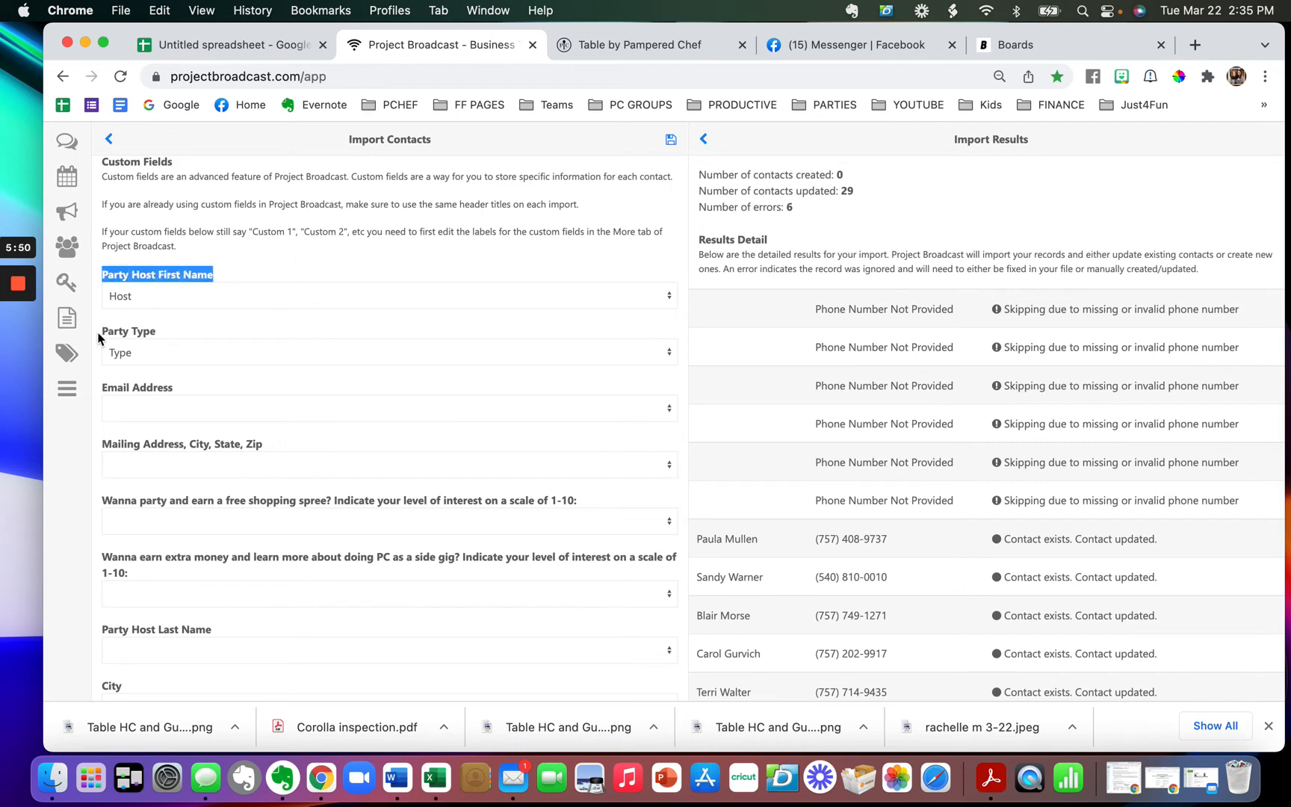
pyautogui.moveTo(103, 331); pyautogui.dragTo(179, 338)
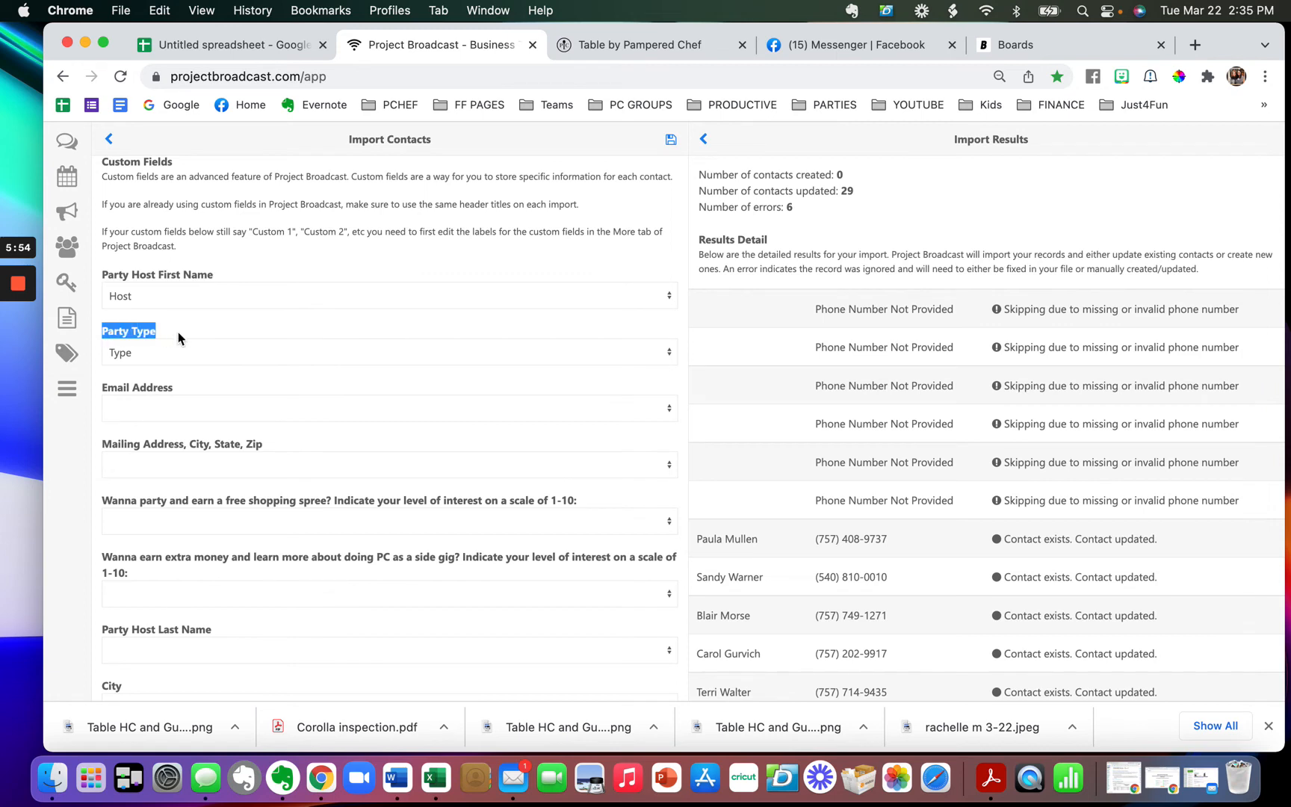
pyautogui.scroll(-5, 178, 331)
pyautogui.scroll(-8, 177, 331)
pyautogui.scroll(2, 178, 331)
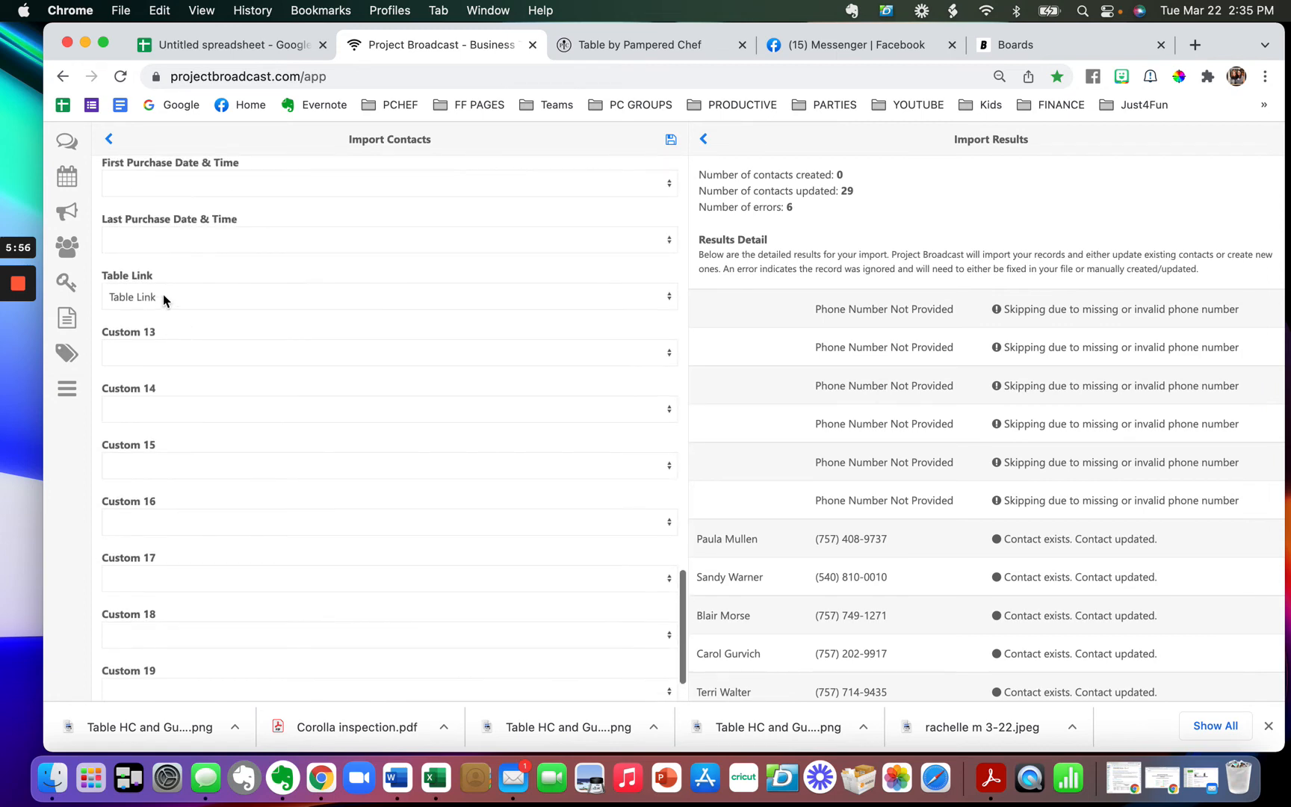
pyautogui.moveTo(153, 276); pyautogui.dragTo(99, 281)
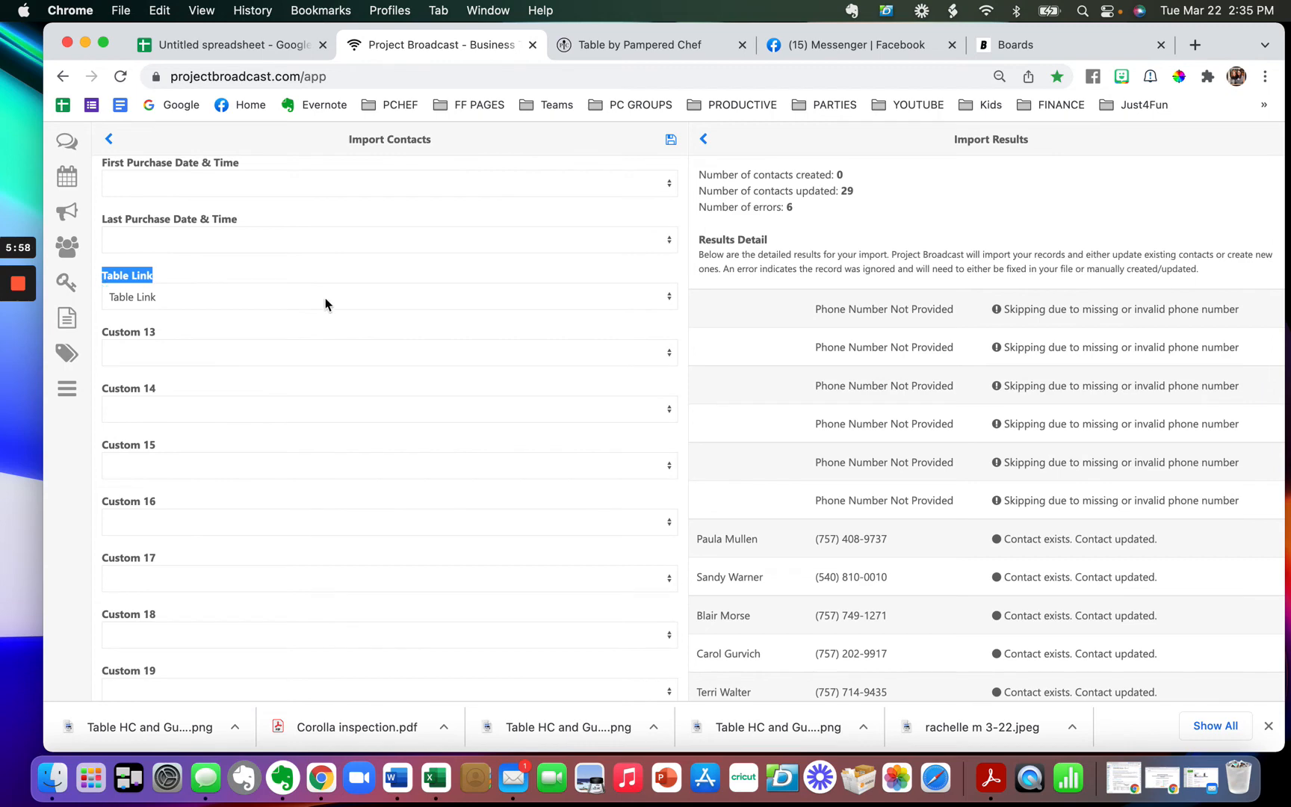
pyautogui.scroll(15, 325, 303)
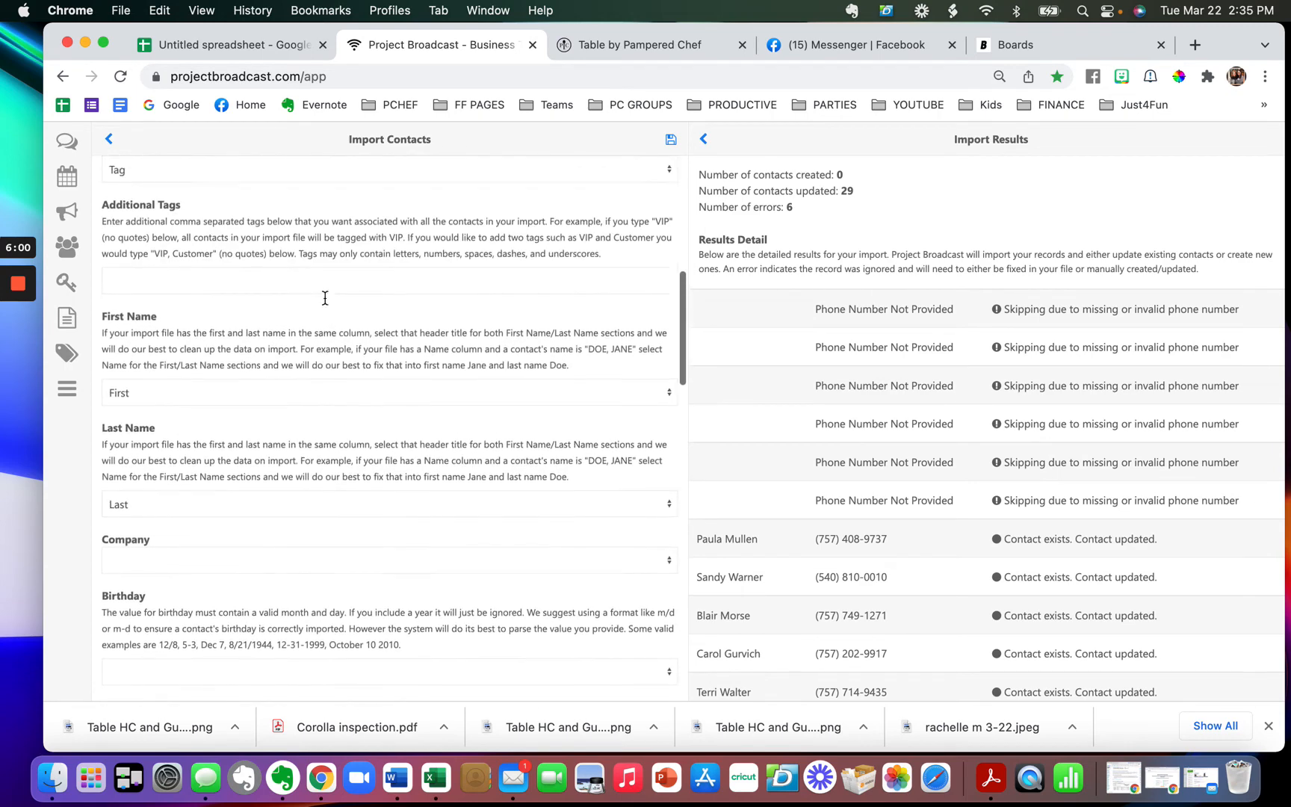
pyautogui.scroll(2, 325, 298)
# - Back in the Untitled spreadsheet, review the sample contacts and filled-down Tags through Table Link values
pyautogui.click(251, 58)
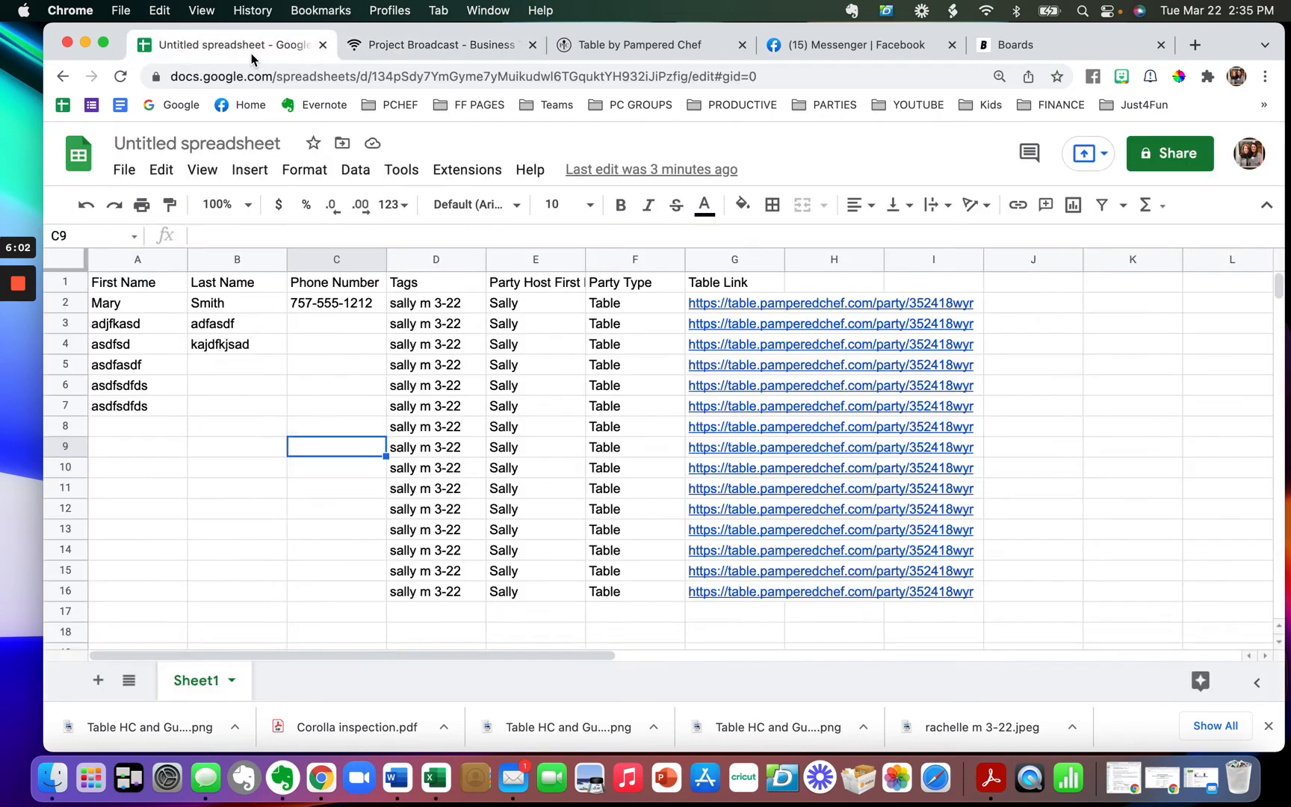
pyautogui.moveTo(147, 303); pyautogui.dragTo(340, 312)
pyautogui.click(420, 301)
pyautogui.moveTo(731, 318); pyautogui.dragTo(767, 607)
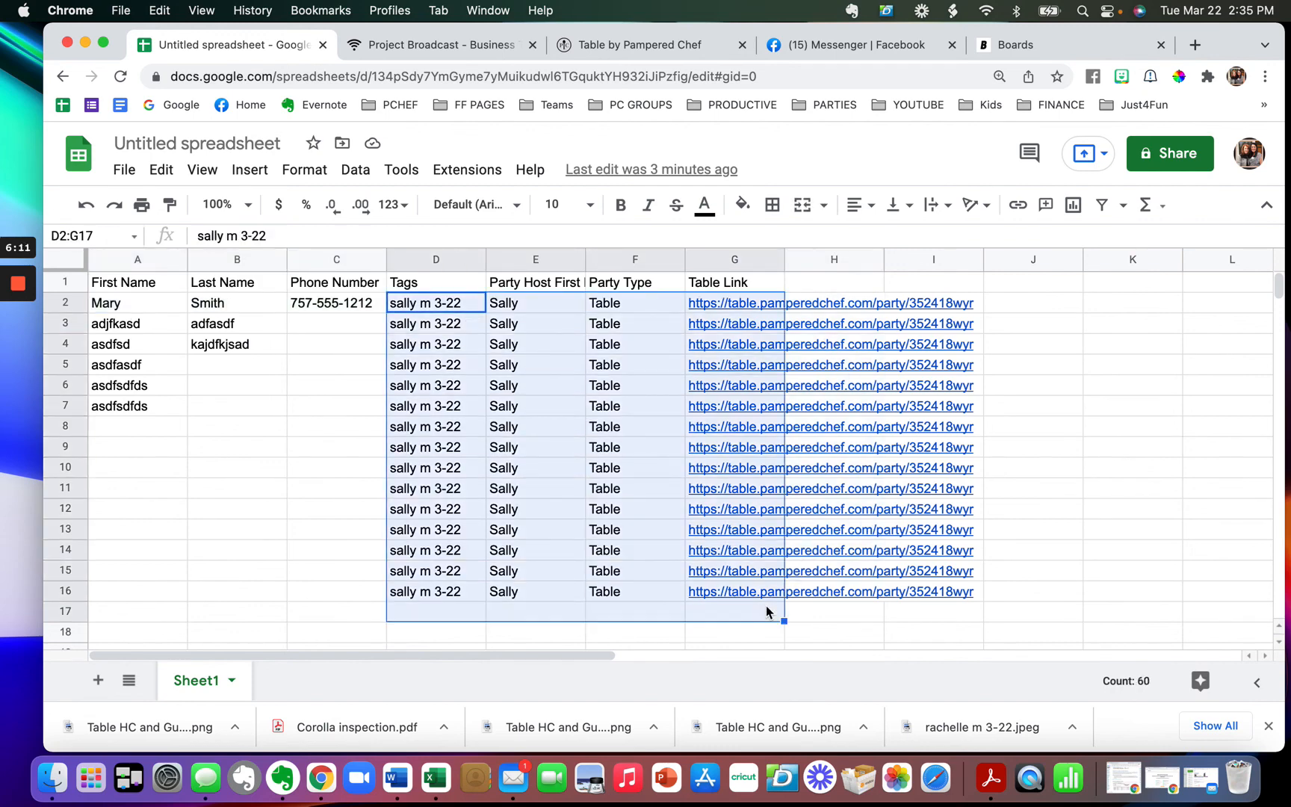
pyautogui.click(340, 366)
# - Auto-fit columns G and E to their contents, then select header row 1
pyautogui.doubleClick(783, 258)
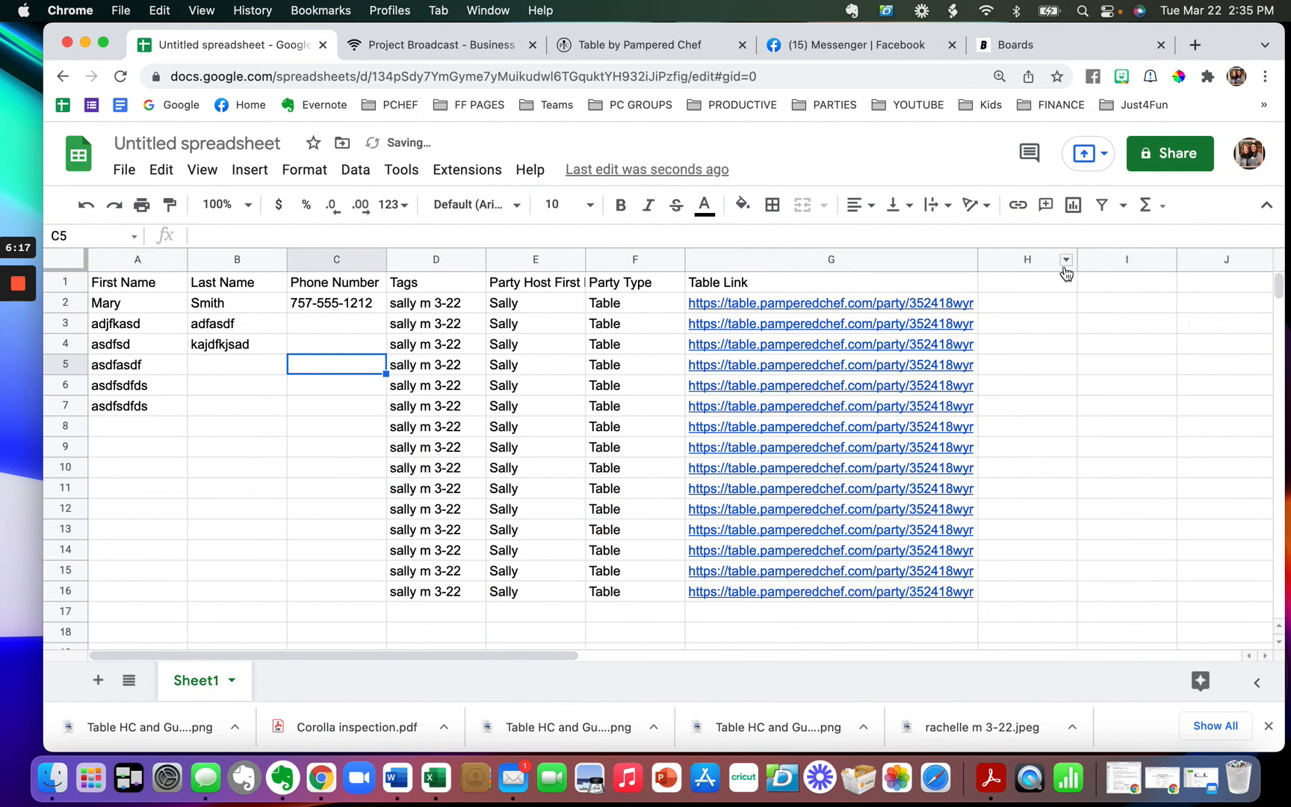
pyautogui.doubleClick(586, 259)
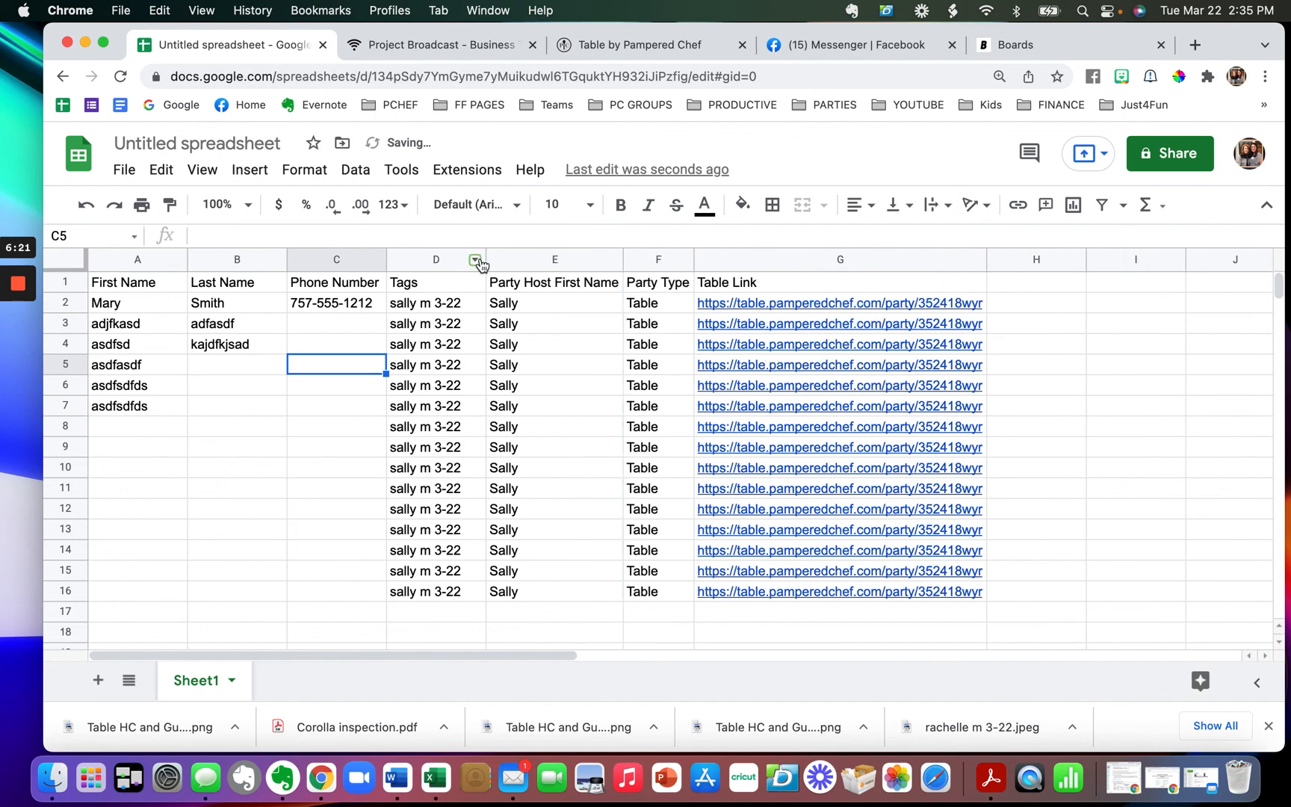
pyautogui.rightClick(472, 259)
pyautogui.moveTo(418, 364); pyautogui.dragTo(396, 351)
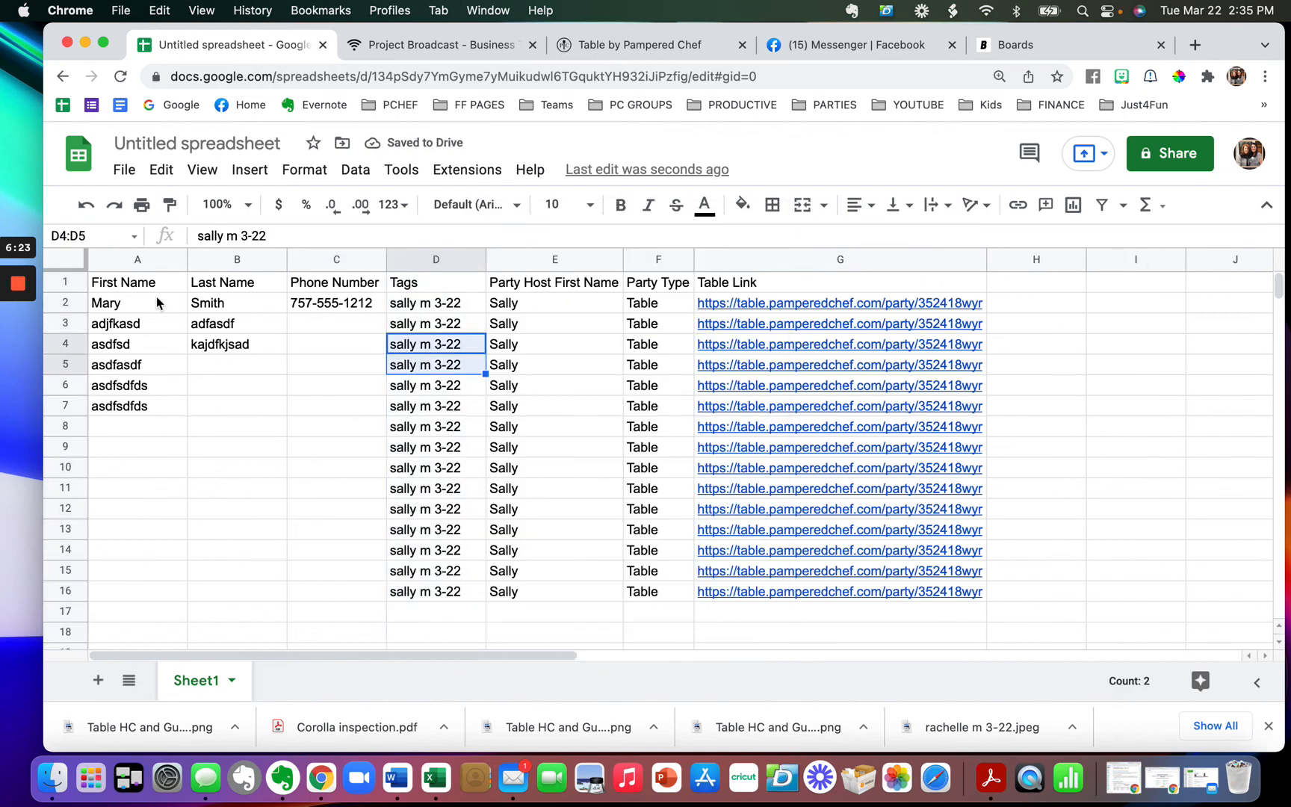
pyautogui.click(65, 283)
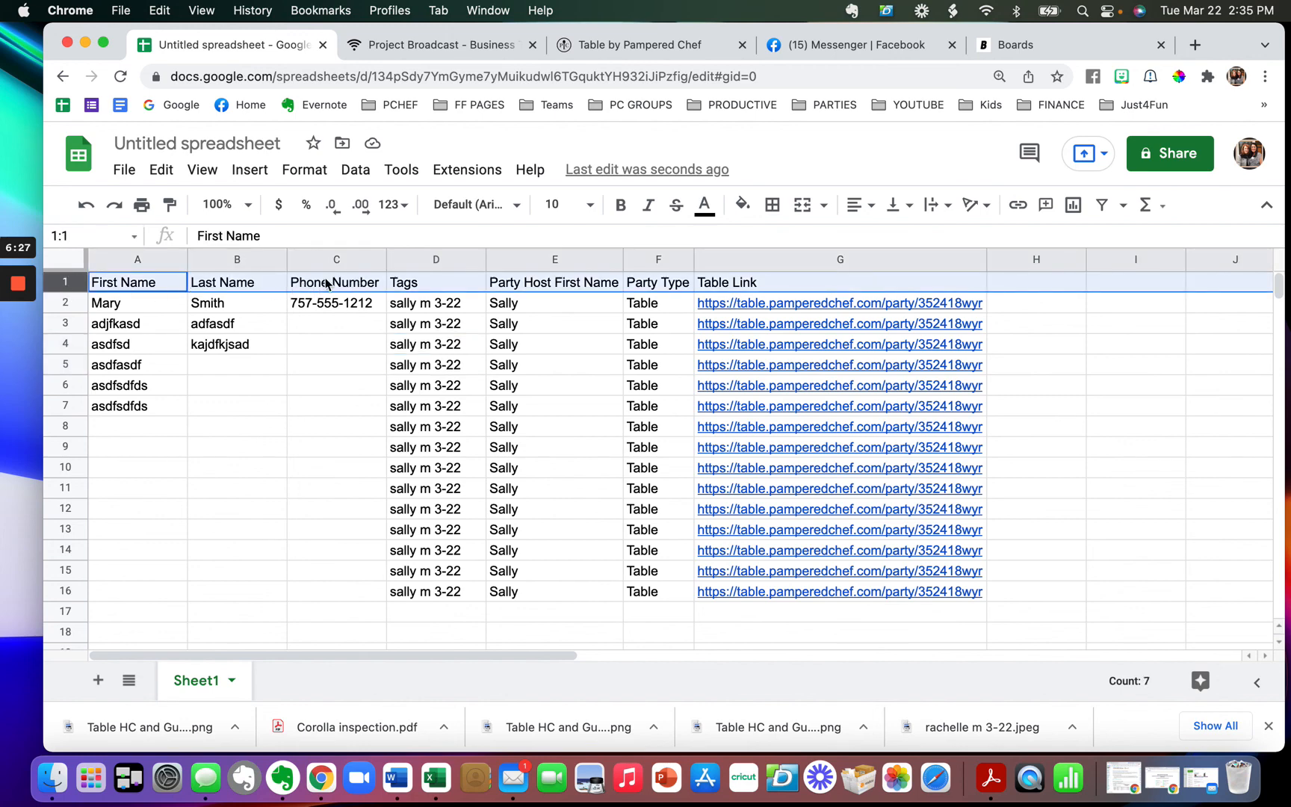